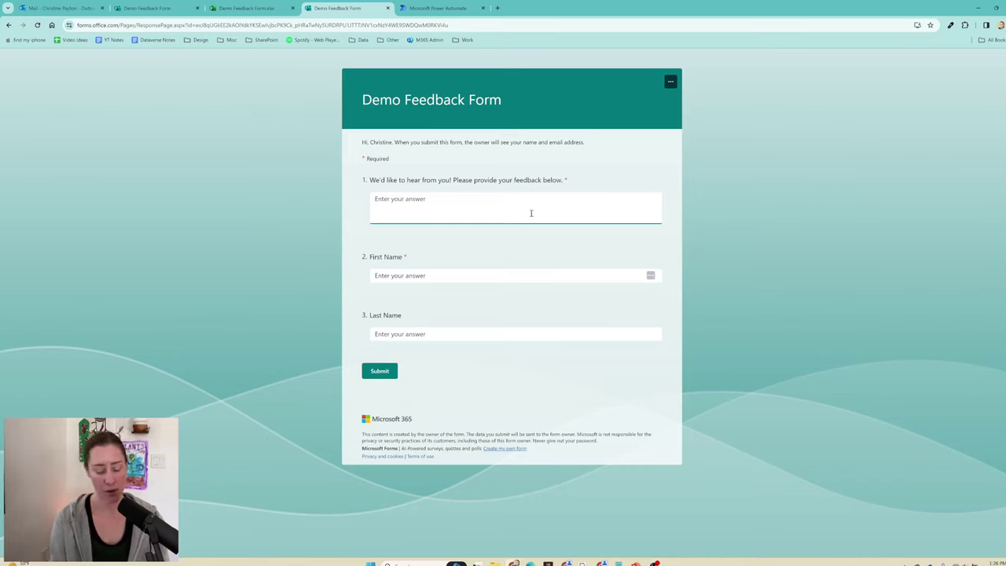
# Step: Enter feedback praising the event and wishing for more events, then move to First Name
pyautogui.write('This event was great, I wish there were more events provided, and the event was worth something to be desired.')
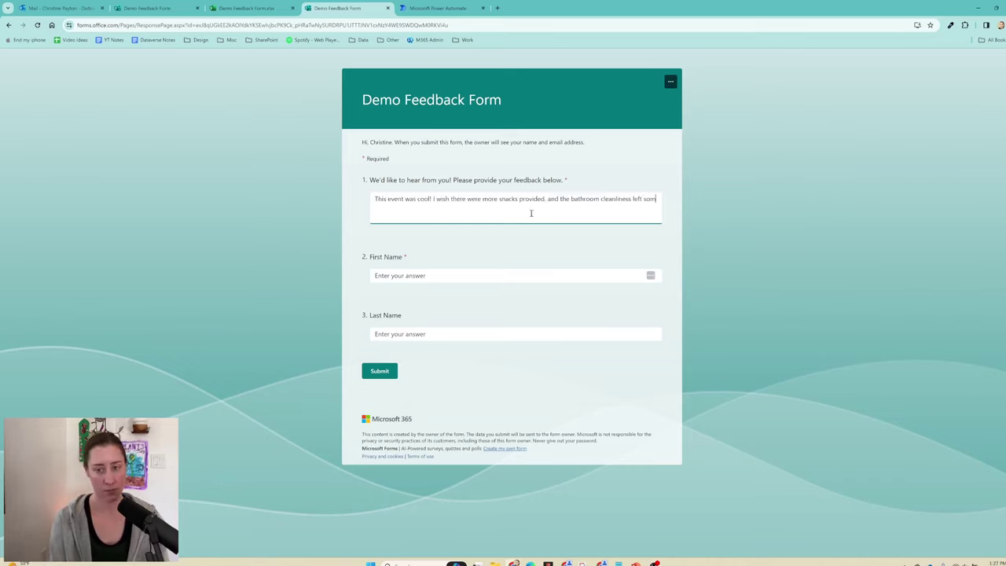
pyautogui.press('Tab')
# Step: Fill in the first name and submit the feedback response
pyautogui.write('Christine')
pyautogui.click(379, 370)
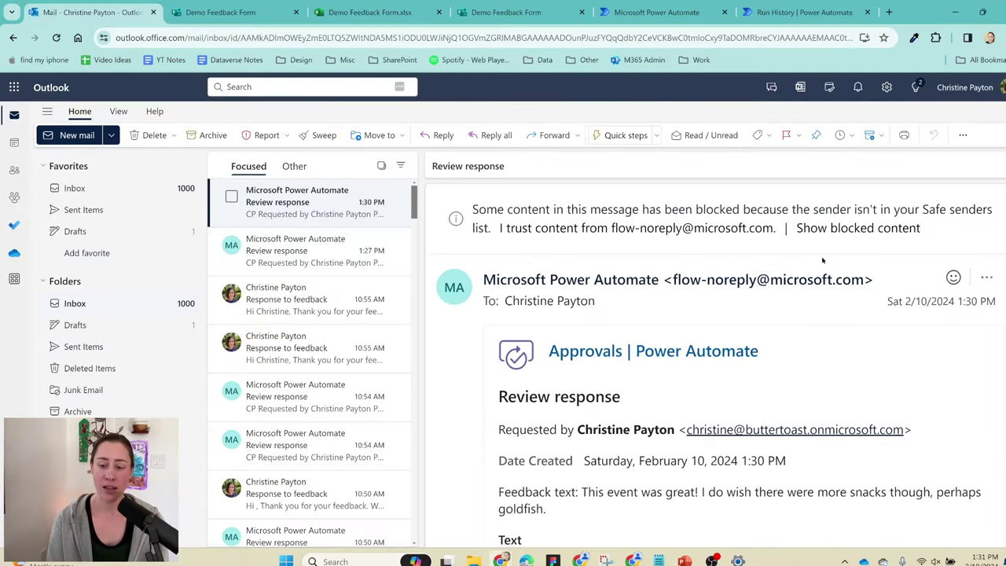
# Step: Review the AI-drafted reply in the approval email, highlighting its goldfish mention
pyautogui.scroll(-1, 823, 258)
pyautogui.scroll(-2, 821, 261)
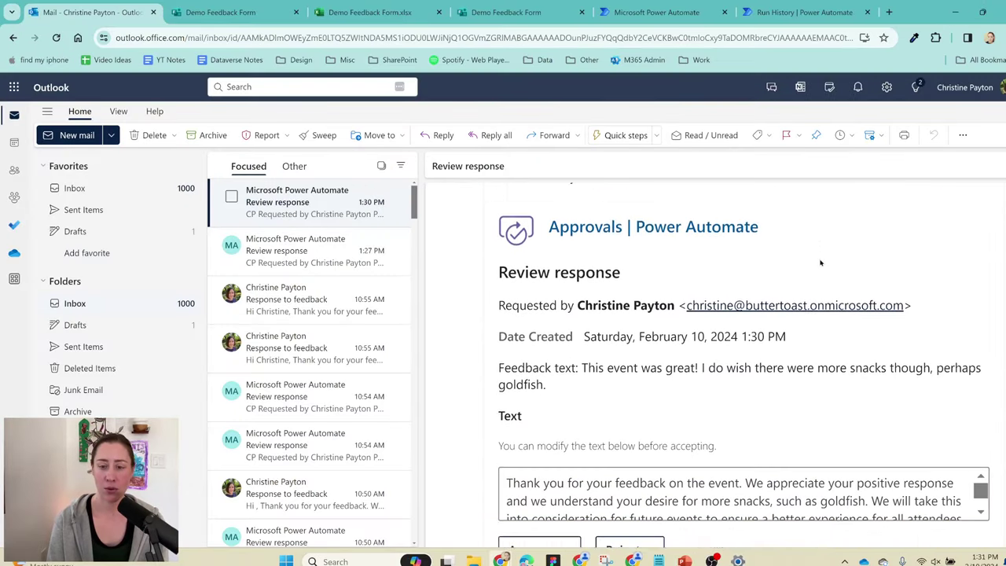
pyautogui.scroll(-2, 816, 270)
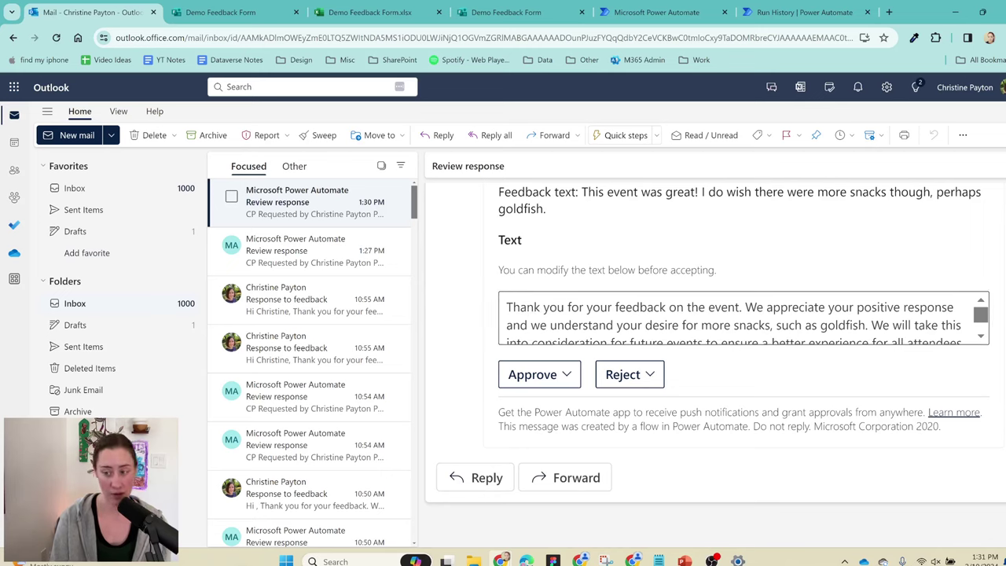
pyautogui.click(874, 321)
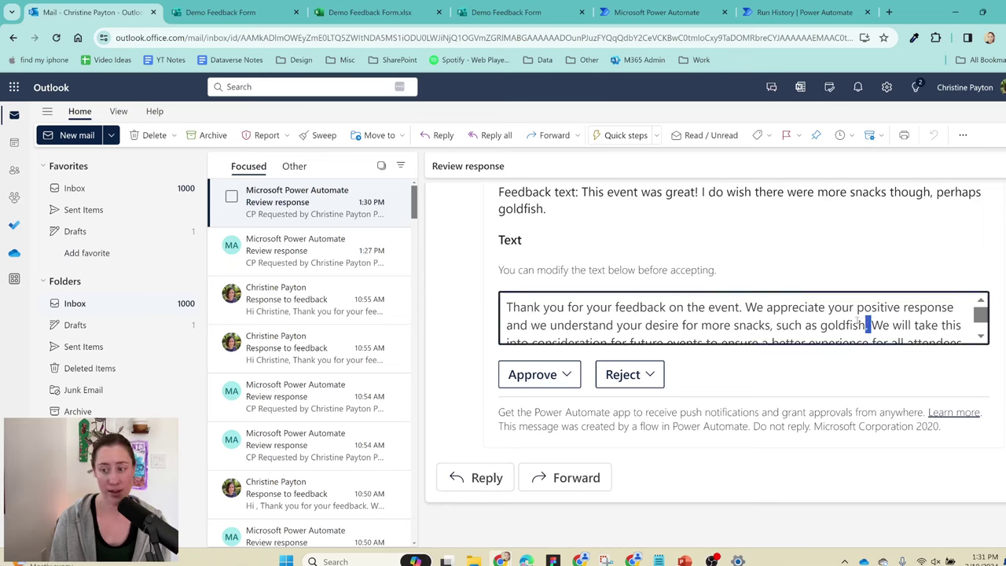
pyautogui.moveTo(870, 322); pyautogui.dragTo(795, 322)
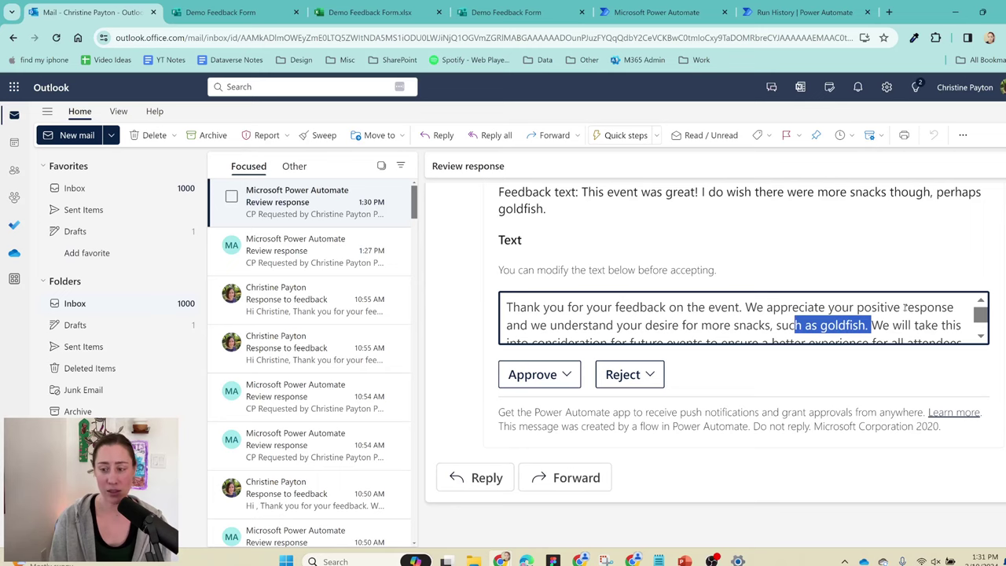
# Step: Approve the drafted review response and submit the approval
pyautogui.scroll(-1, 899, 318)
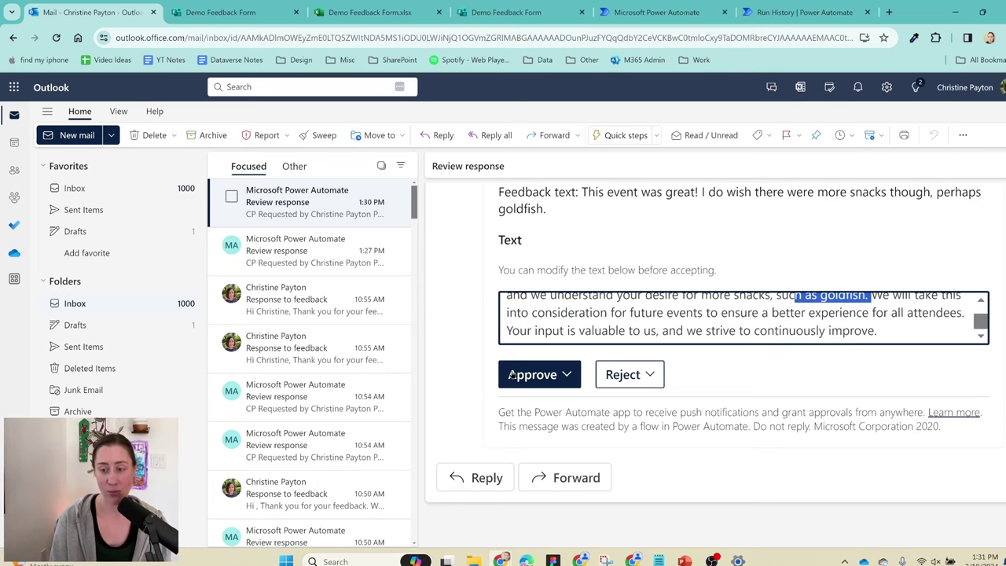
pyautogui.click(568, 375)
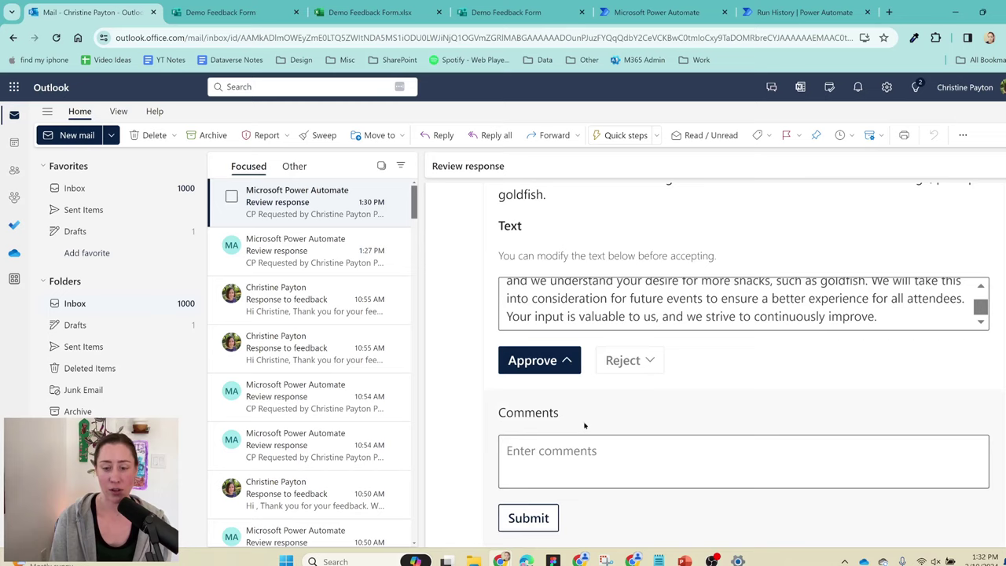
pyautogui.scroll(-2, 584, 424)
pyautogui.click(527, 398)
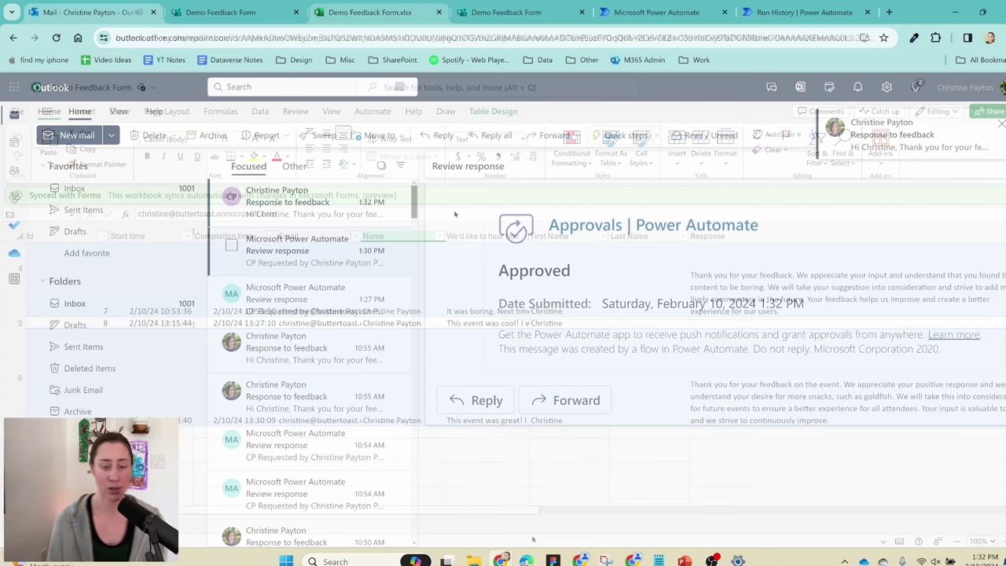
pyautogui.moveTo(518, 512); pyautogui.dragTo(721, 496)
pyautogui.click(500, 387)
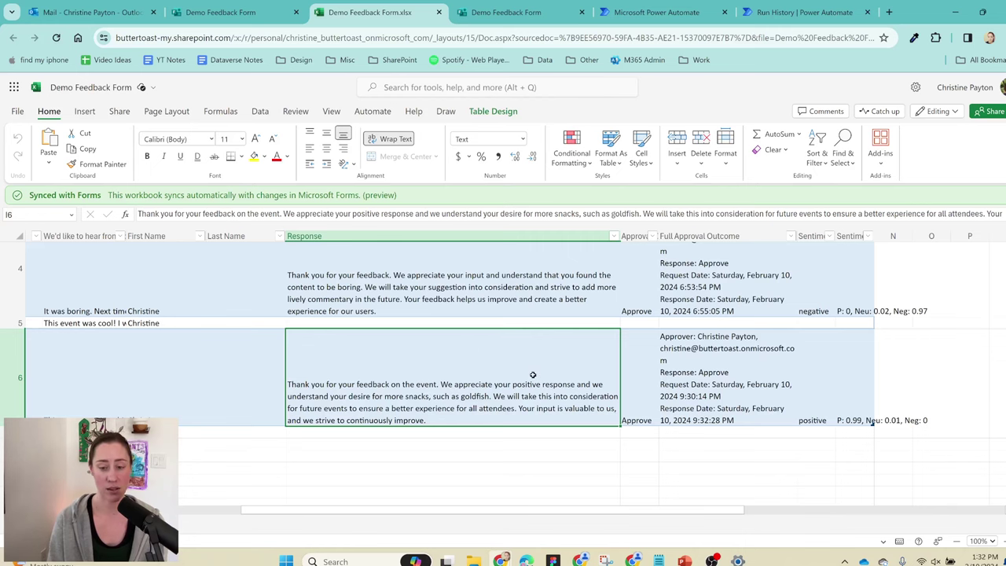
pyautogui.click(637, 394)
pyautogui.scroll(-1, 722, 383)
pyautogui.scroll(1, 723, 383)
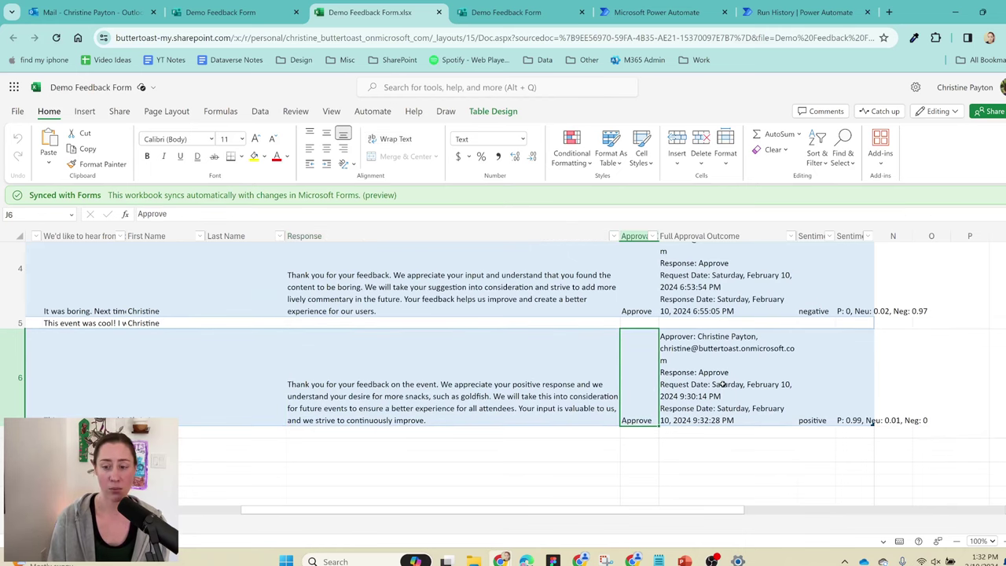
pyautogui.click(723, 384)
pyautogui.hscroll(4, 747, 380)
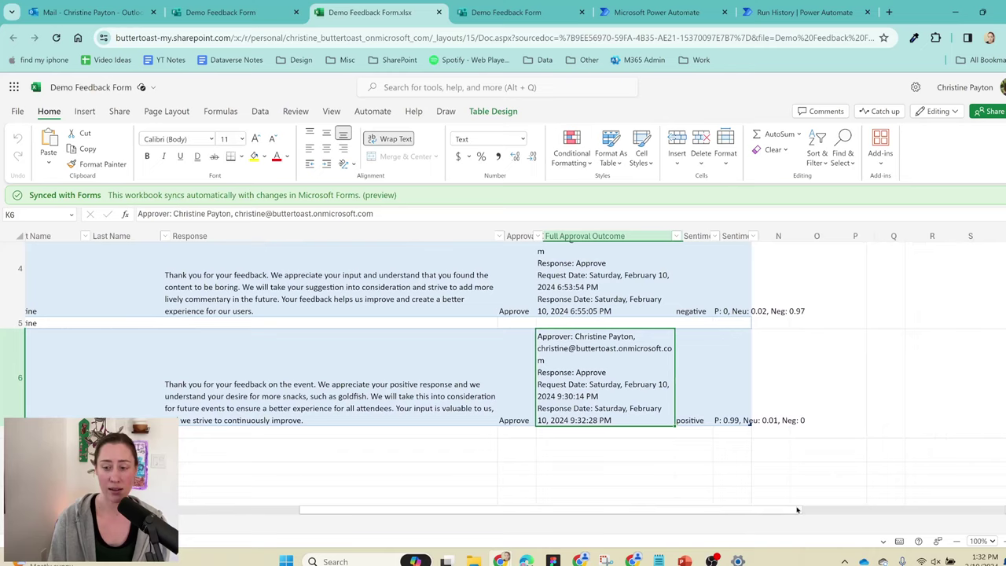
pyautogui.click(530, 374)
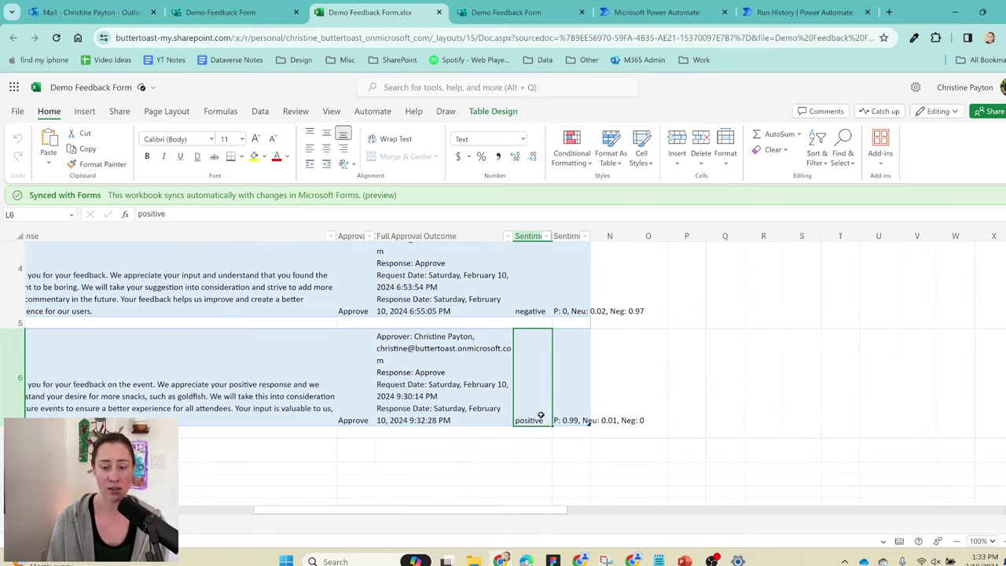
pyautogui.click(577, 397)
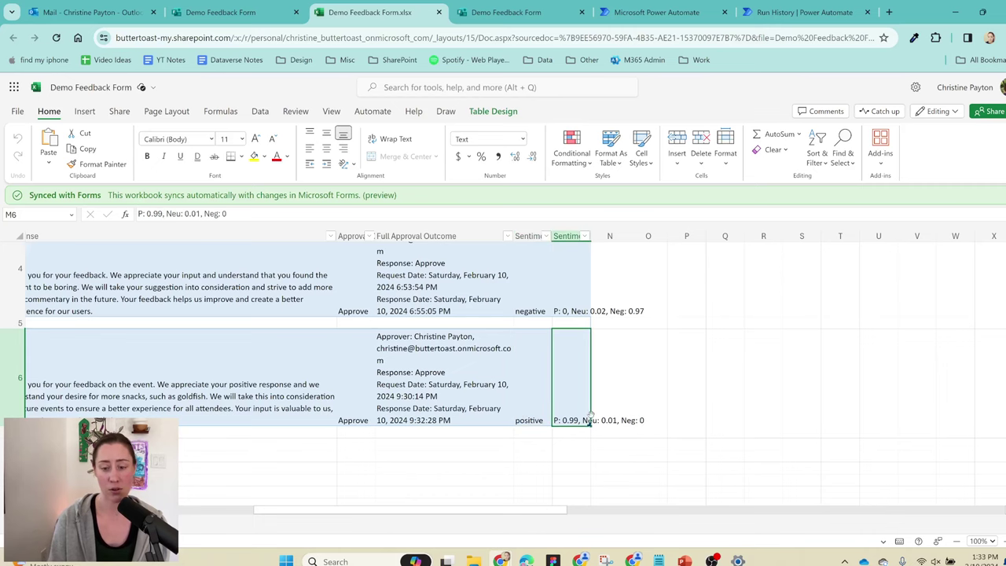
pyautogui.hscroll(-5, 520, 512)
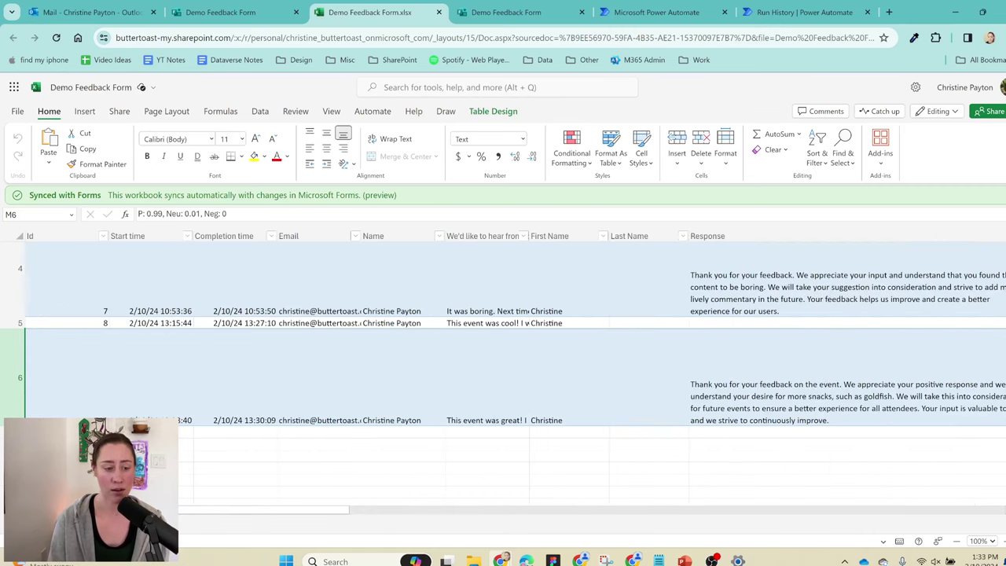
# Step: Open the newest Response to feedback email in Outlook, then the Microsoft 365 app list
pyautogui.click(93, 12)
pyautogui.click(293, 206)
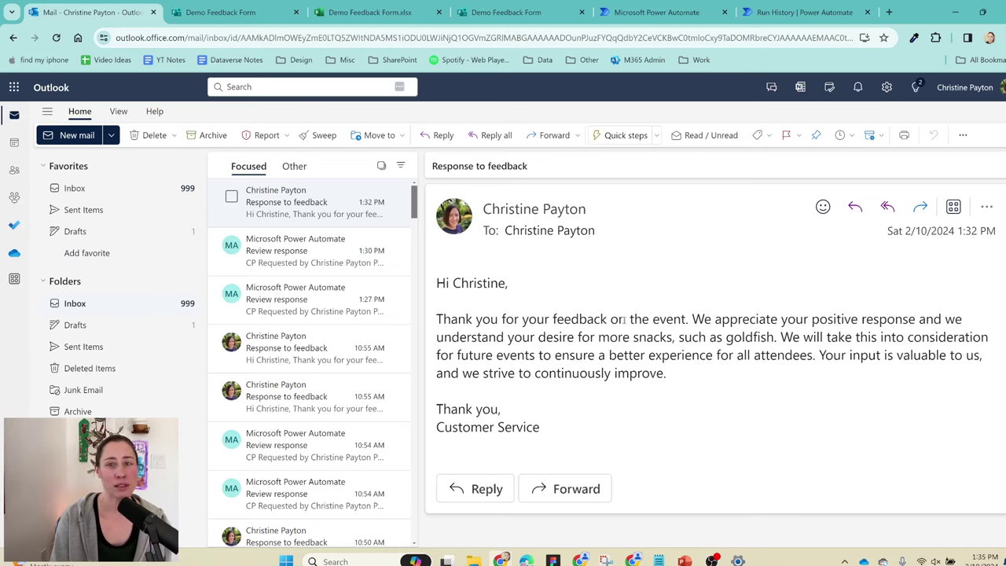
pyautogui.click(14, 88)
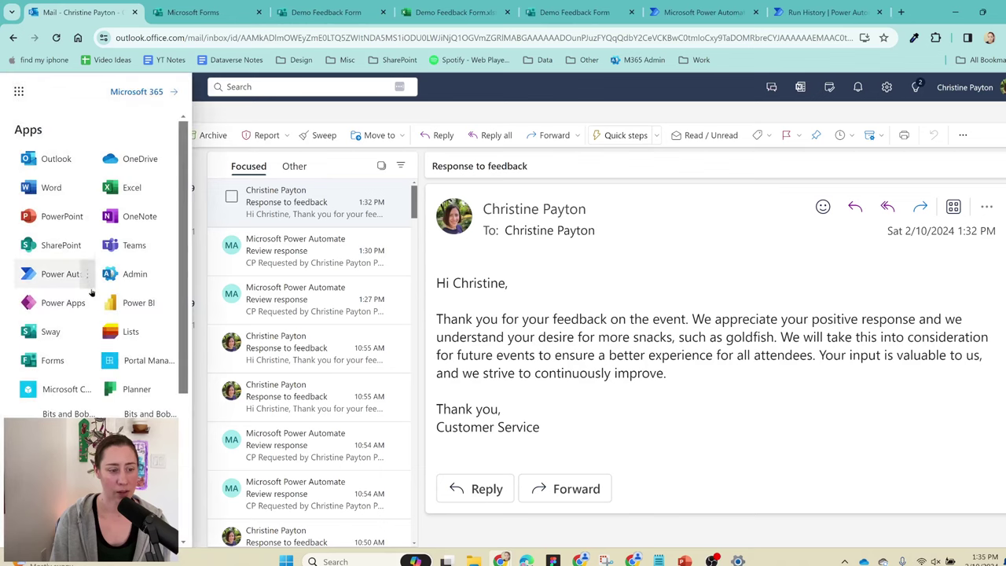
# Step: Start a new group form in Microsoft Forms titled DEMO Feedback Form
pyautogui.click(50, 360)
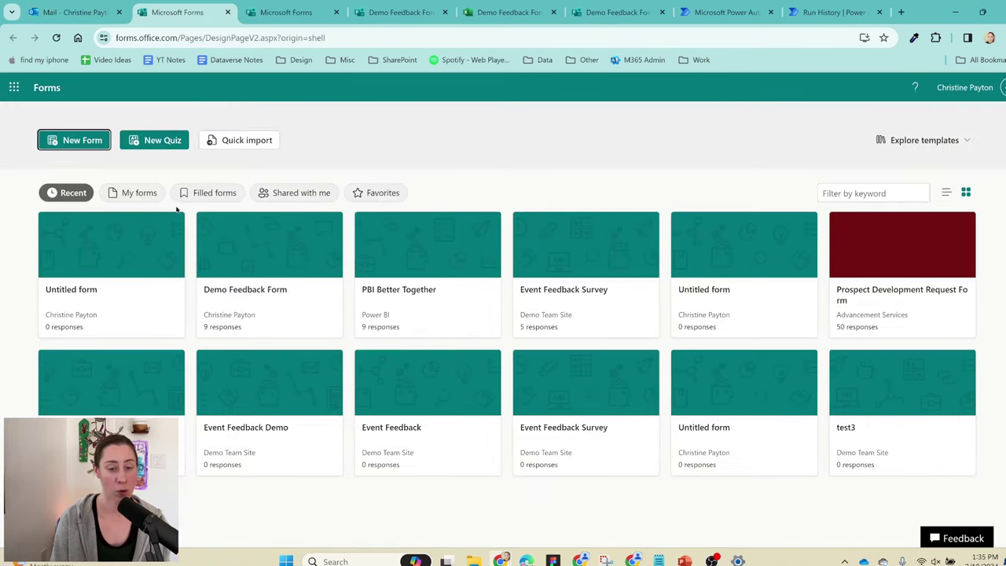
pyautogui.scroll(-2, 149, 213)
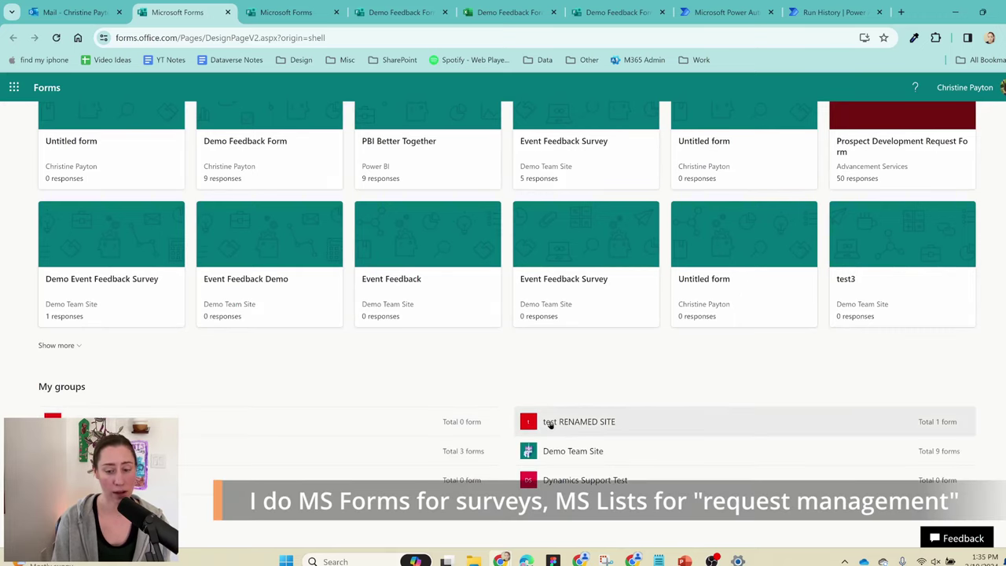
pyautogui.click(85, 250)
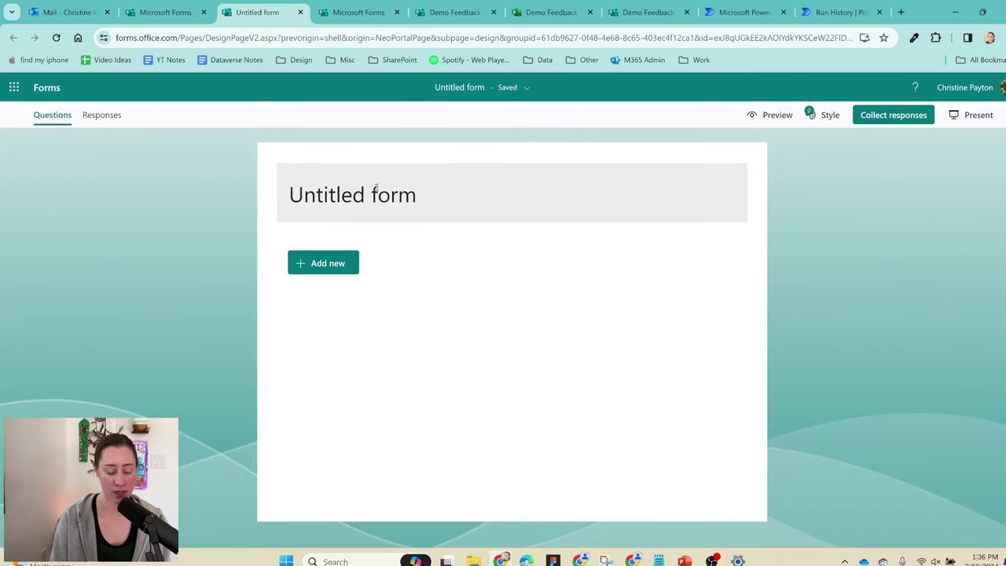
pyautogui.click(329, 191)
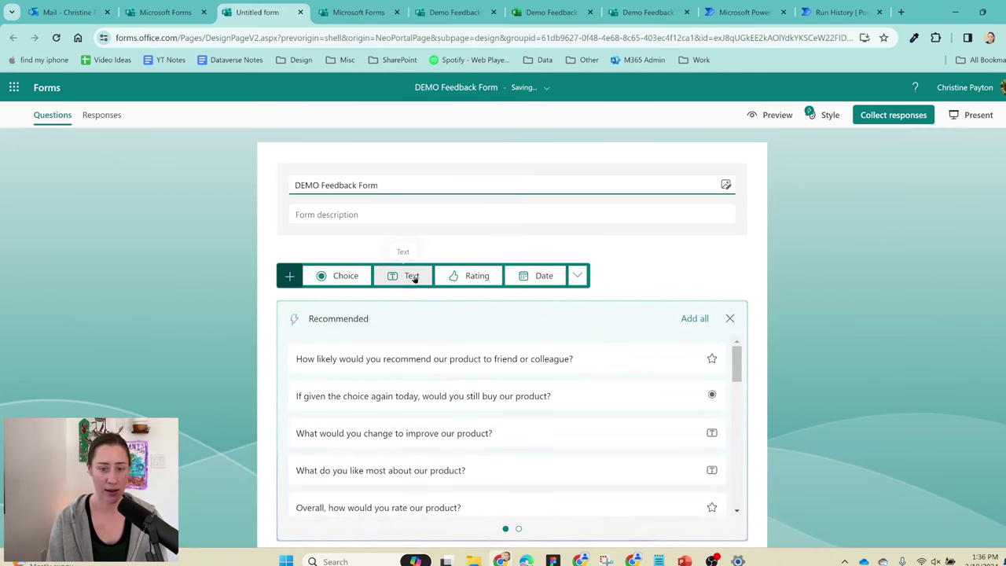
# Step: Add the required long-answer question 'Please share your feedback with us!'
pyautogui.click(409, 272)
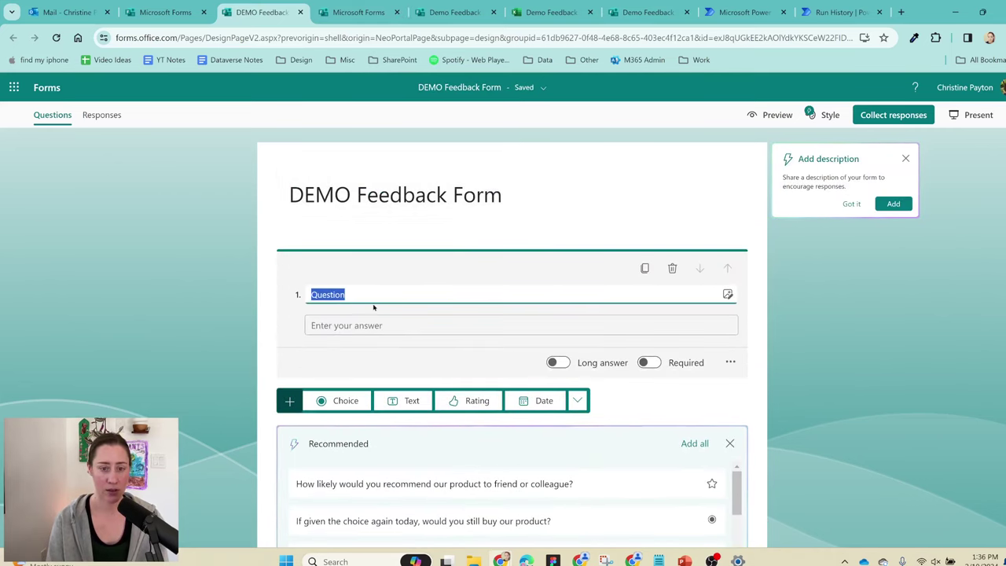
pyautogui.write('Please share your feedback with us!')
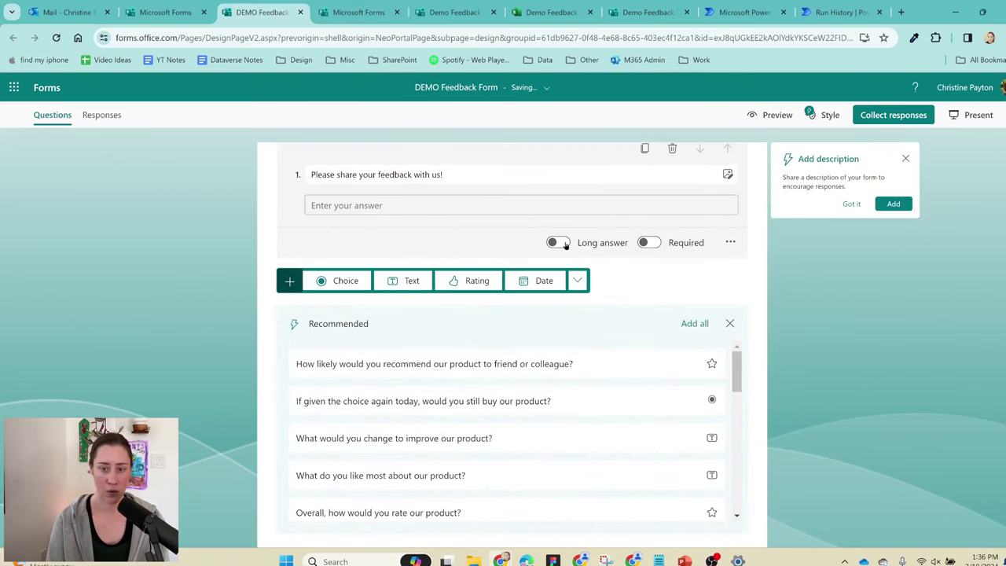
pyautogui.click(560, 243)
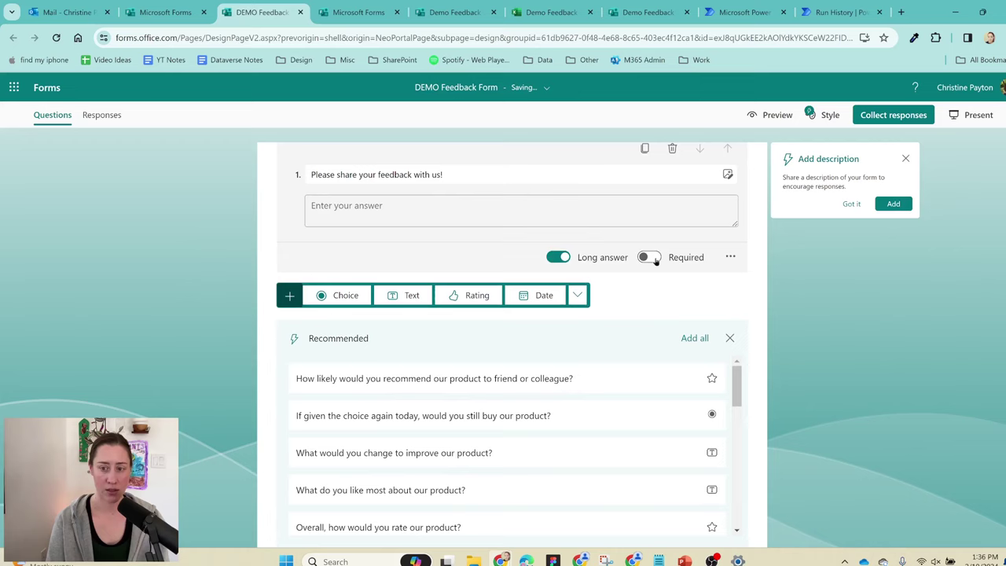
pyautogui.click(653, 258)
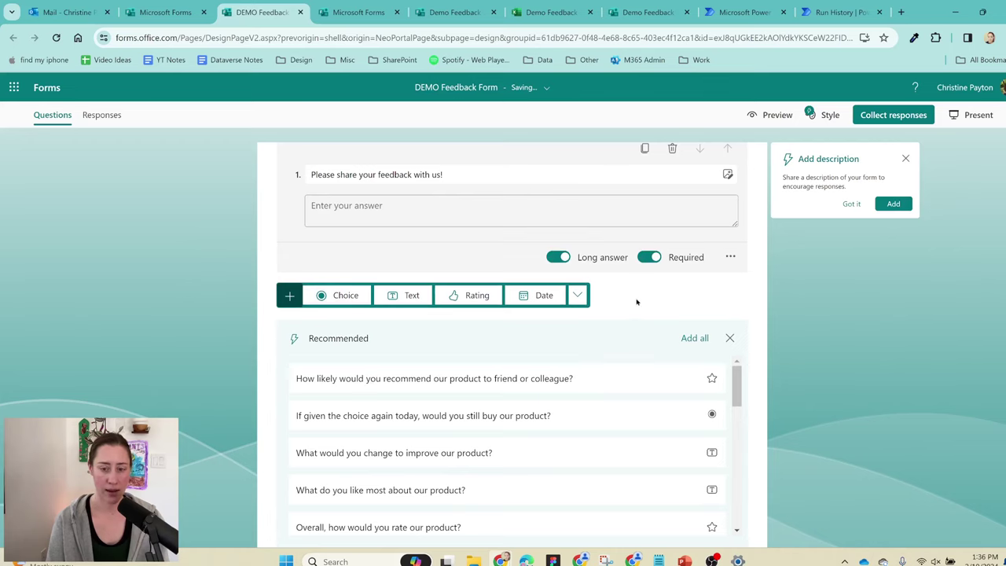
# Step: Add a required First Name question and an optional Last Name question
pyautogui.click(408, 295)
pyautogui.write('Fi')
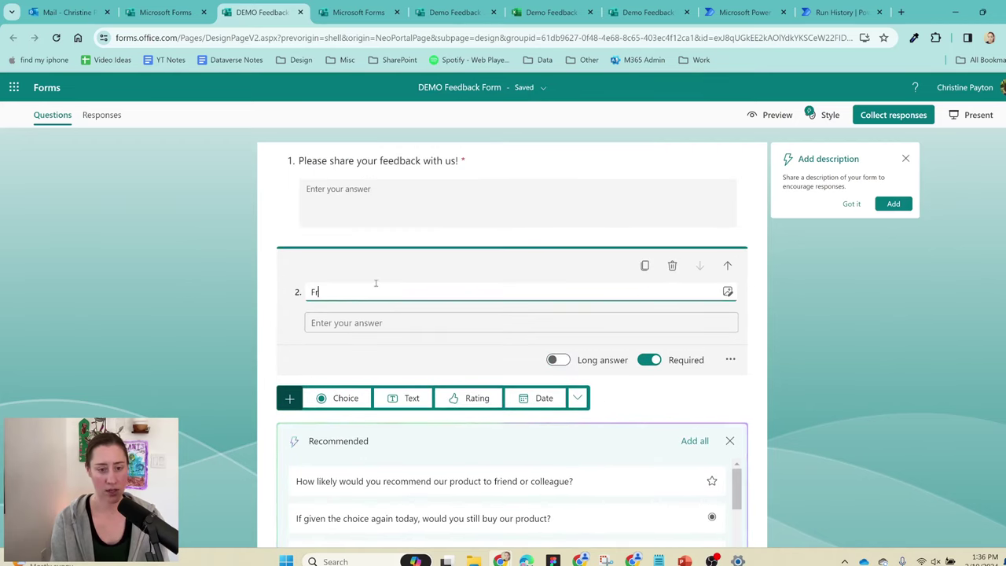
pyautogui.write('rst Name')
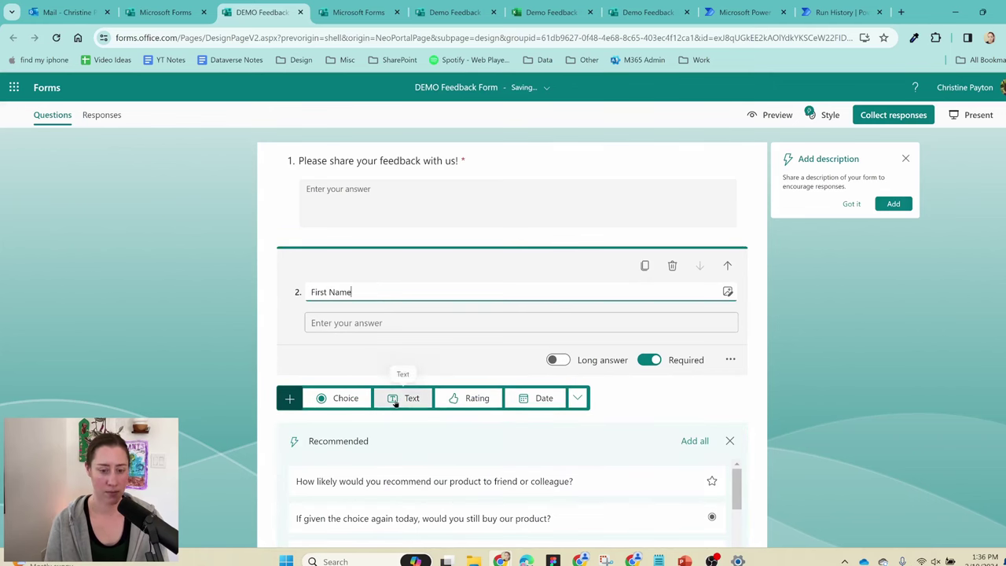
pyautogui.click(406, 398)
pyautogui.write('Last Name')
pyautogui.click(649, 398)
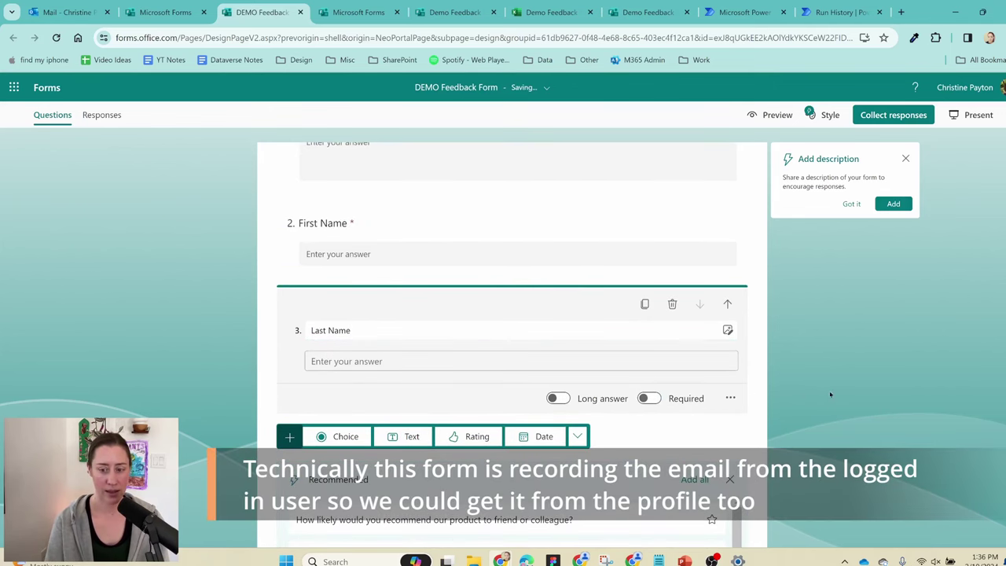
pyautogui.click(896, 285)
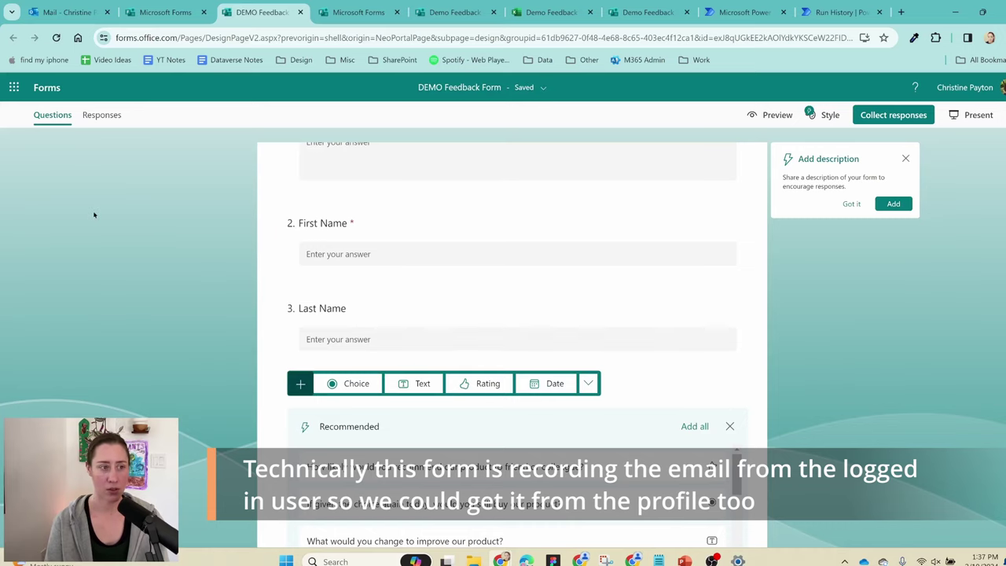
# Step: Open Power Automate's AI hub > AI prompts and choose 'Create text with GPT using a prompt'
pyautogui.click(14, 87)
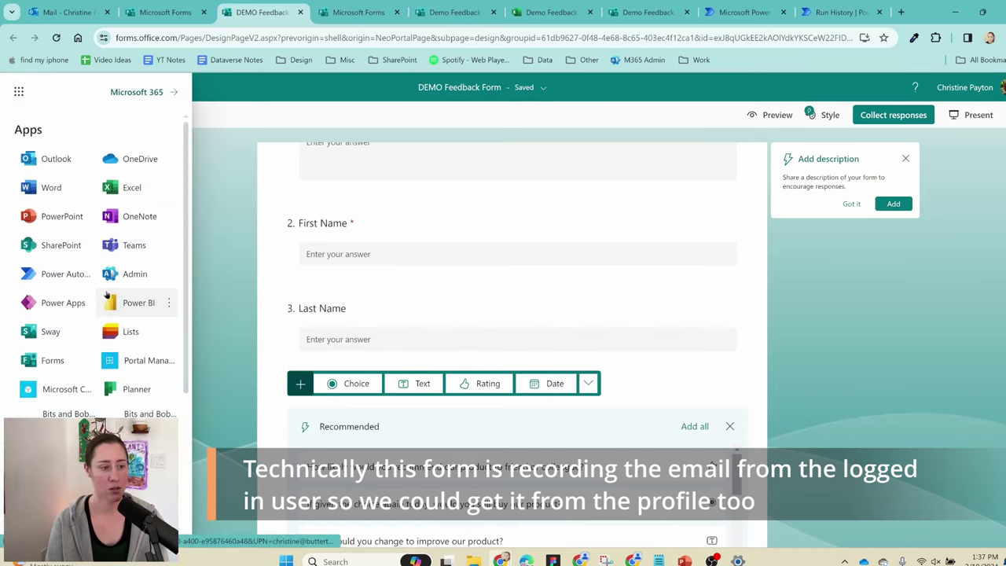
pyautogui.click(63, 274)
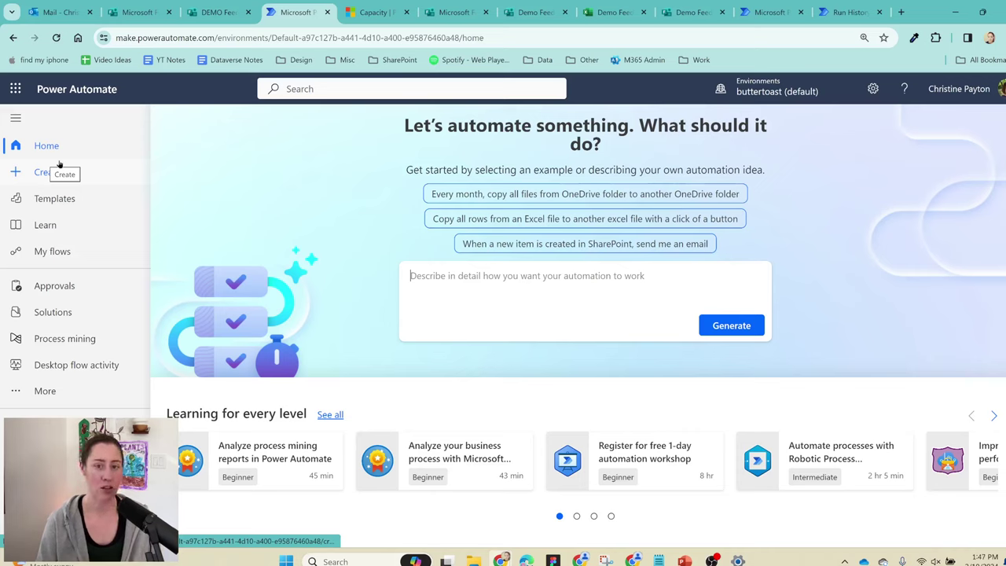
pyautogui.click(45, 394)
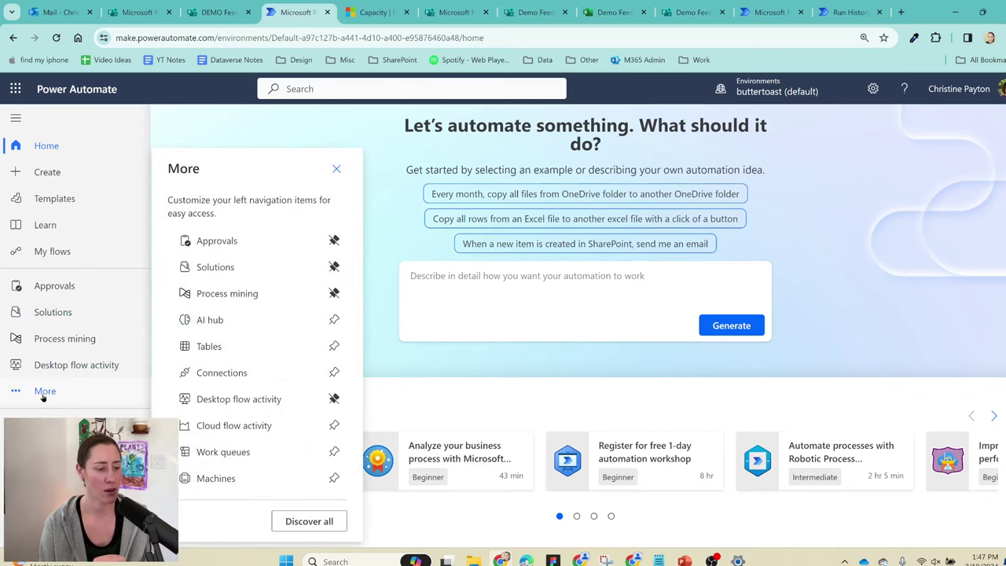
pyautogui.click(204, 325)
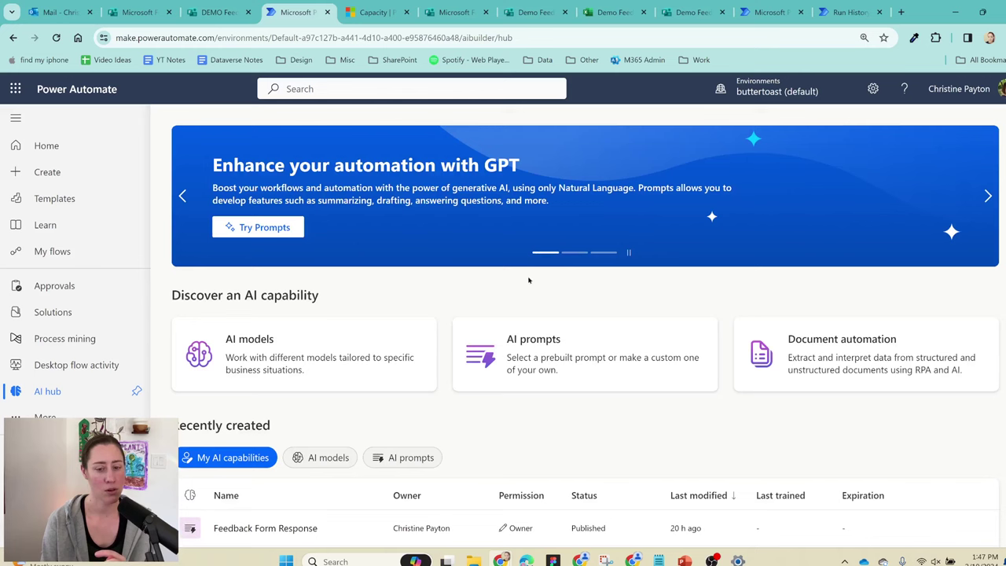
pyautogui.click(548, 353)
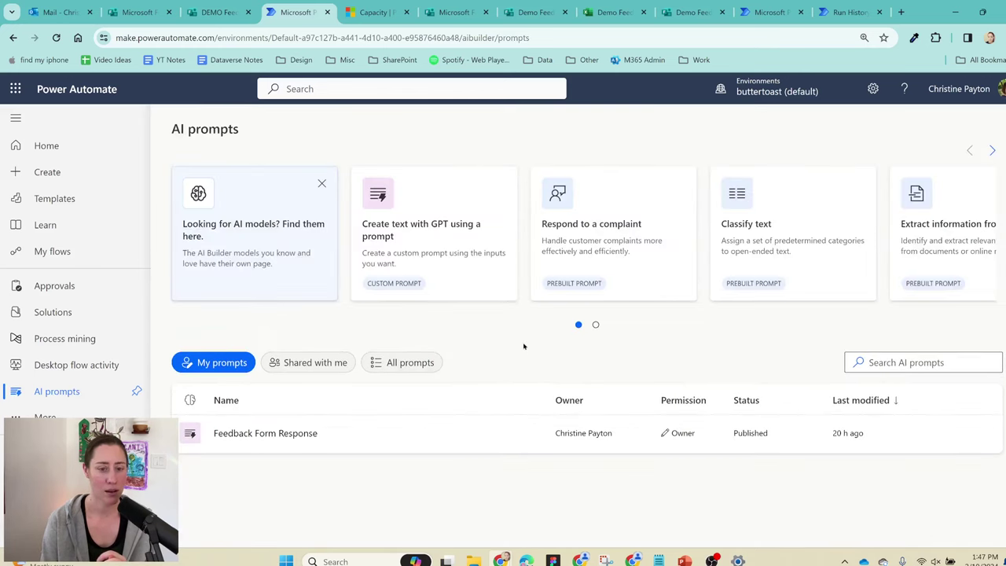
pyautogui.click(406, 235)
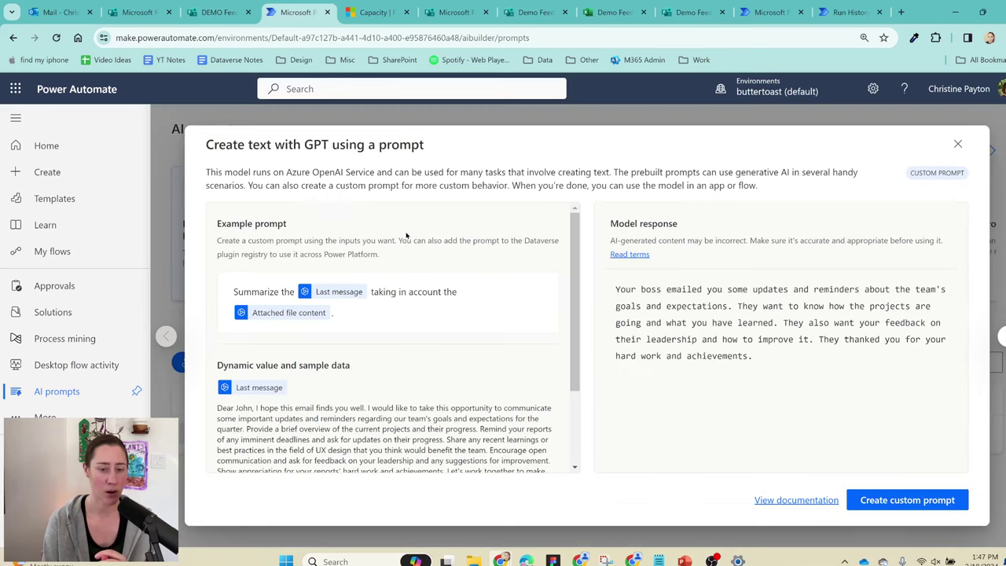
# Step: Paste the enthusiastic customer-service prompt, add a UserFeedback dynamic value, and save it
pyautogui.click(932, 508)
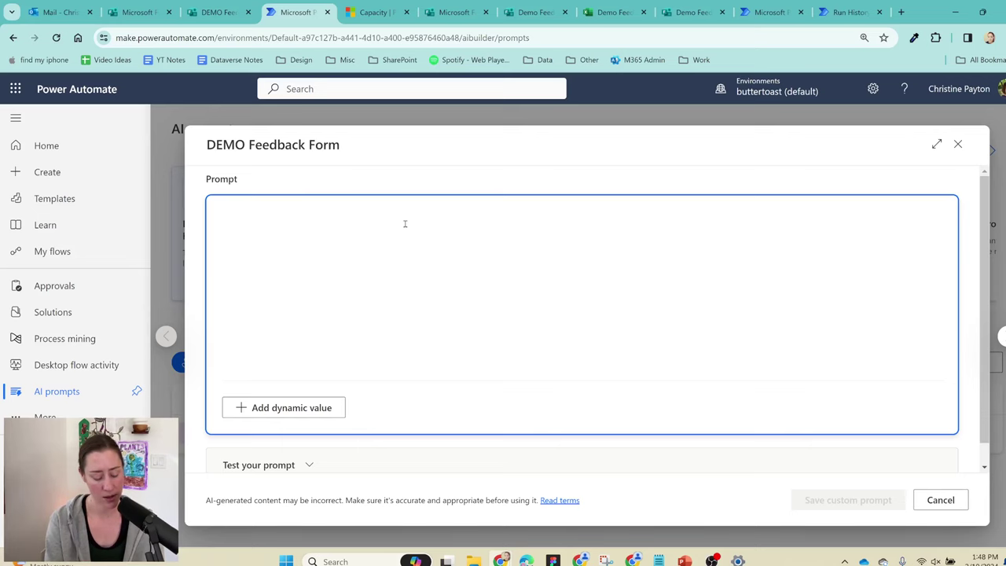
pyautogui.click(405, 224)
pyautogui.write('You are a customer service representative. You respond to customer feedback in a way that helps the customer feel heard while not over-promising. Use an enthusiastic tone.')
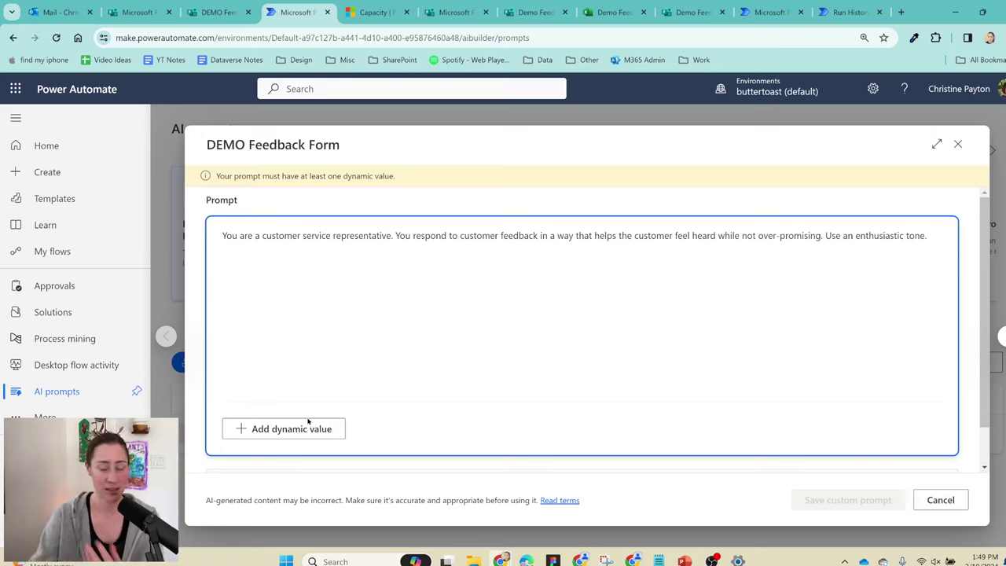
pyautogui.click(315, 429)
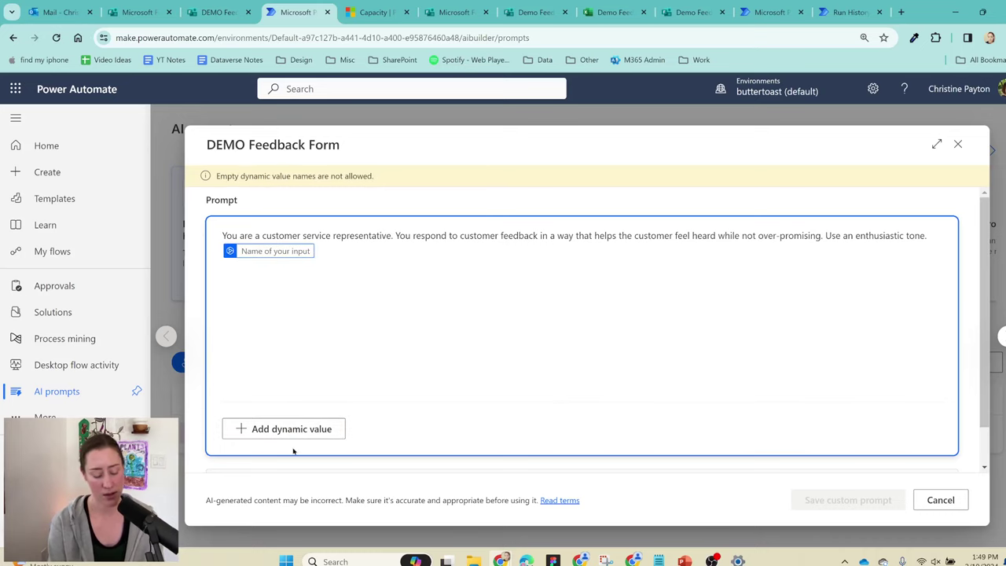
pyautogui.write('UserFeedback')
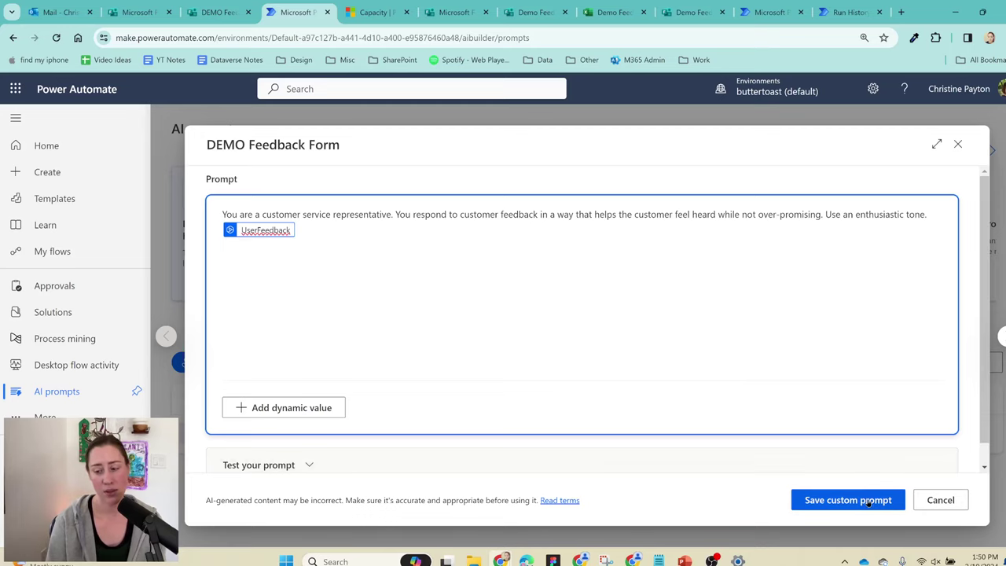
pyautogui.click(871, 503)
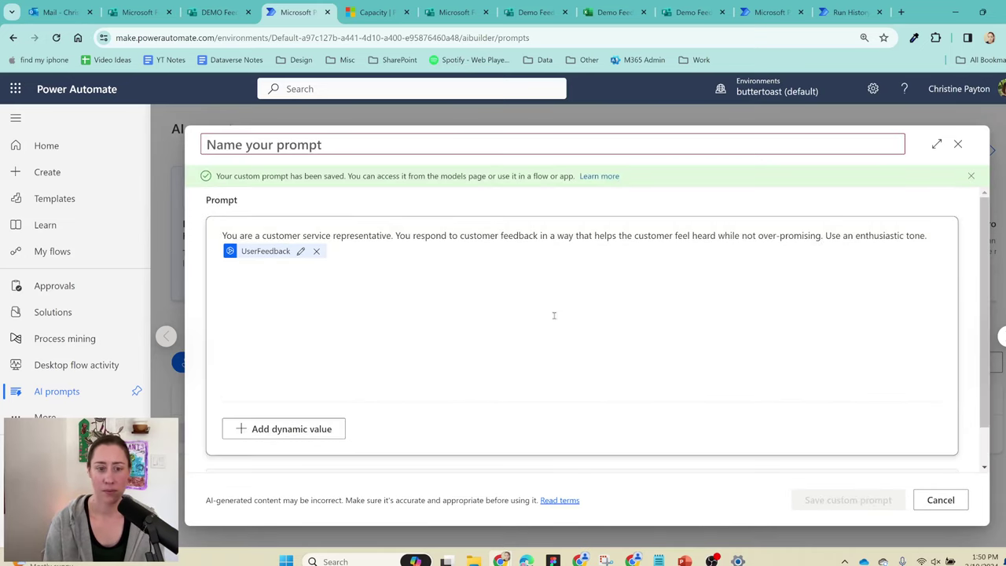
# Step: Test the prompt with UserFeedback 'This event was super lame' and review the apologetic reply
pyautogui.click(228, 147)
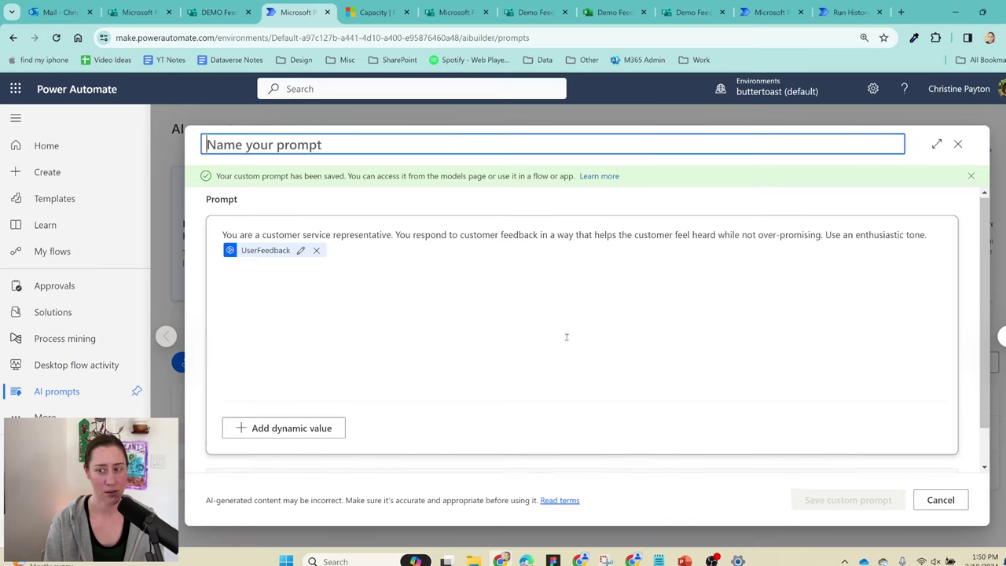
pyautogui.scroll(-1, 567, 337)
pyautogui.click(301, 446)
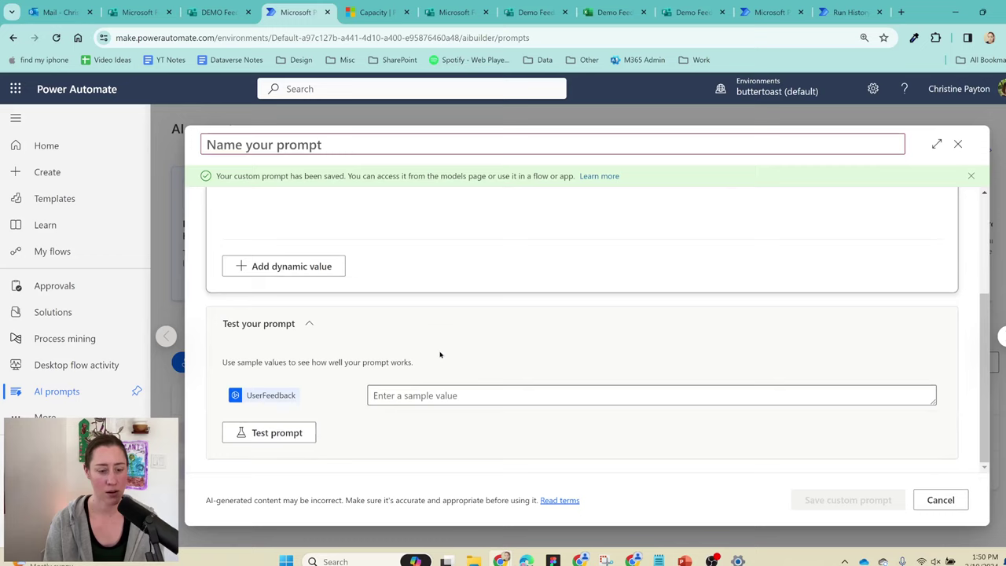
pyautogui.click(433, 396)
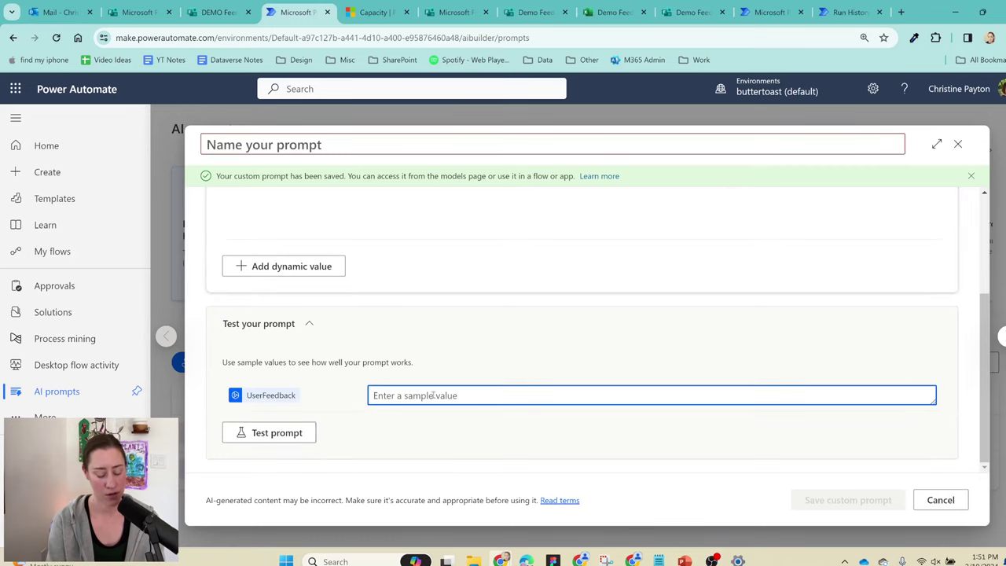
pyautogui.write('This event was super lame')
pyautogui.press('Return')
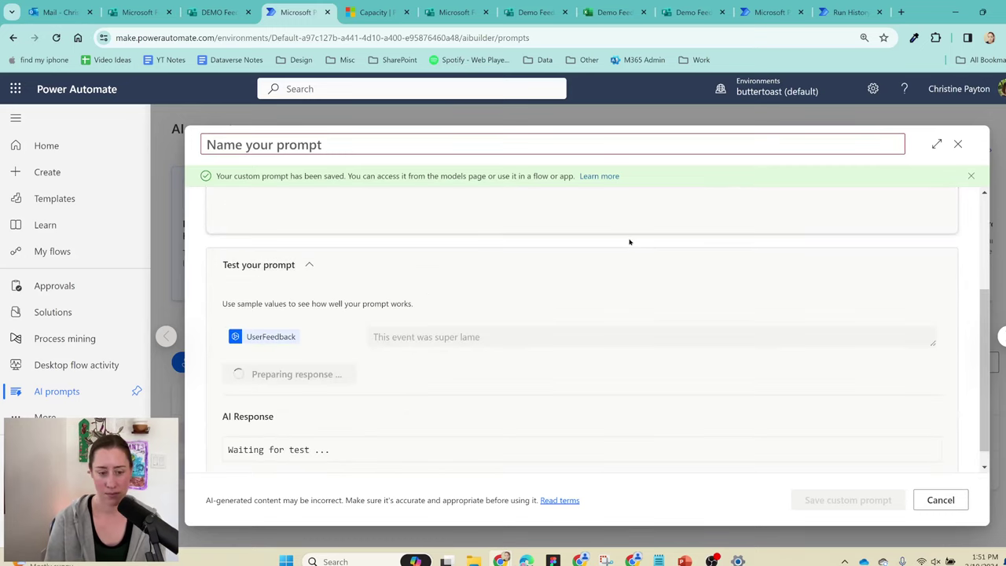
pyautogui.scroll(-1, 603, 269)
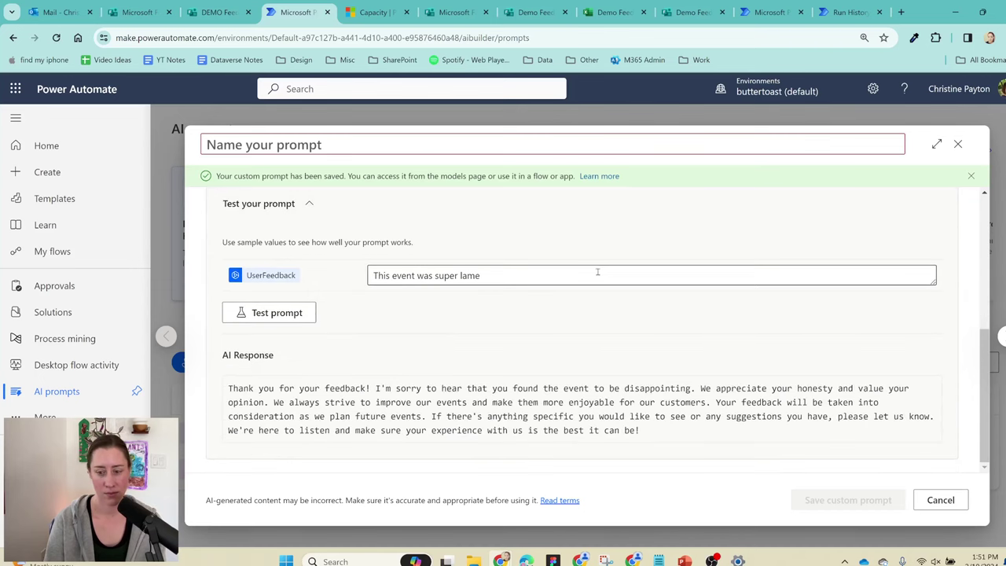
pyautogui.moveTo(432, 388); pyautogui.dragTo(470, 431)
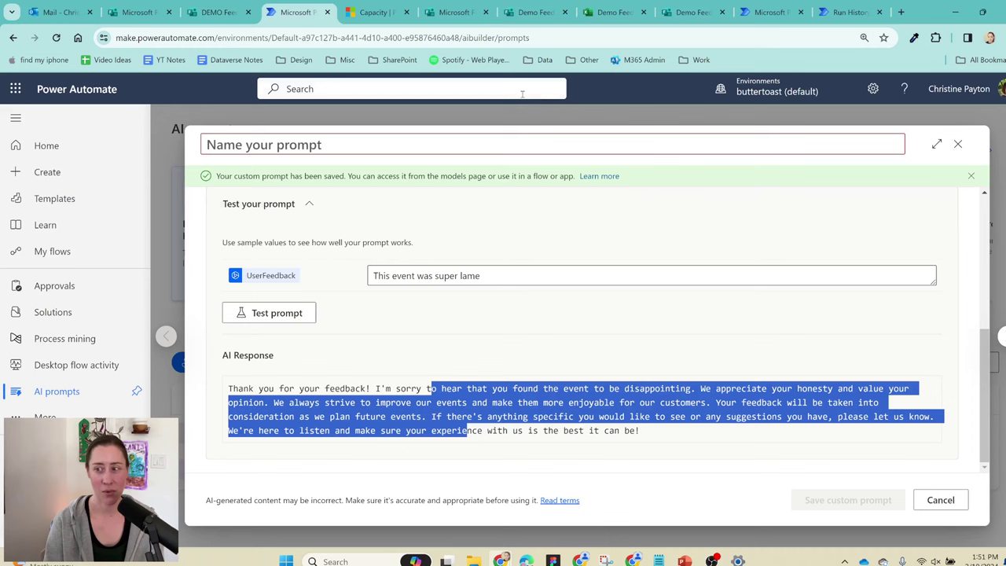
# Step: Close the prompt editor, reopen the DEMO Feedback Form prompt, and close it again
pyautogui.click(958, 143)
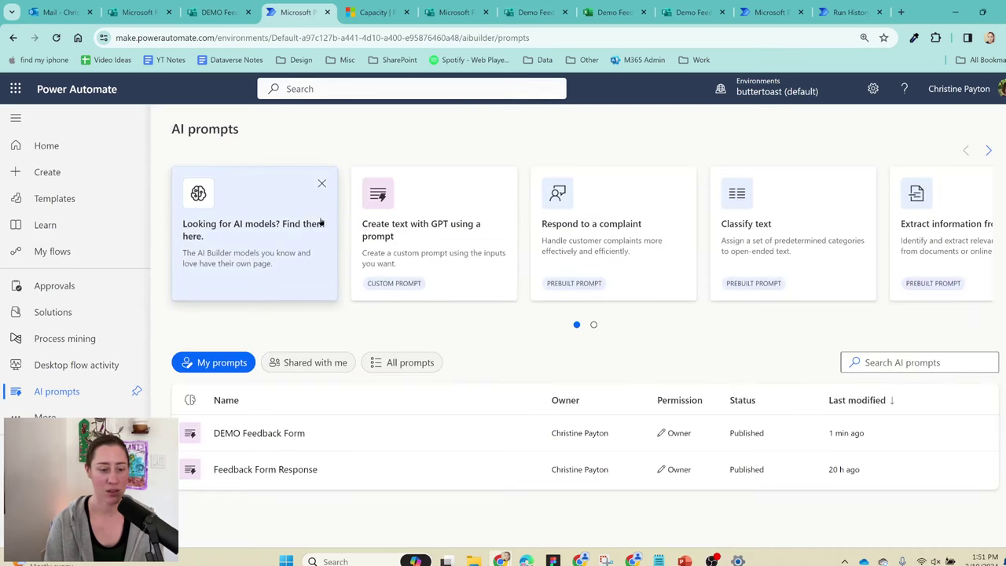
pyautogui.click(268, 433)
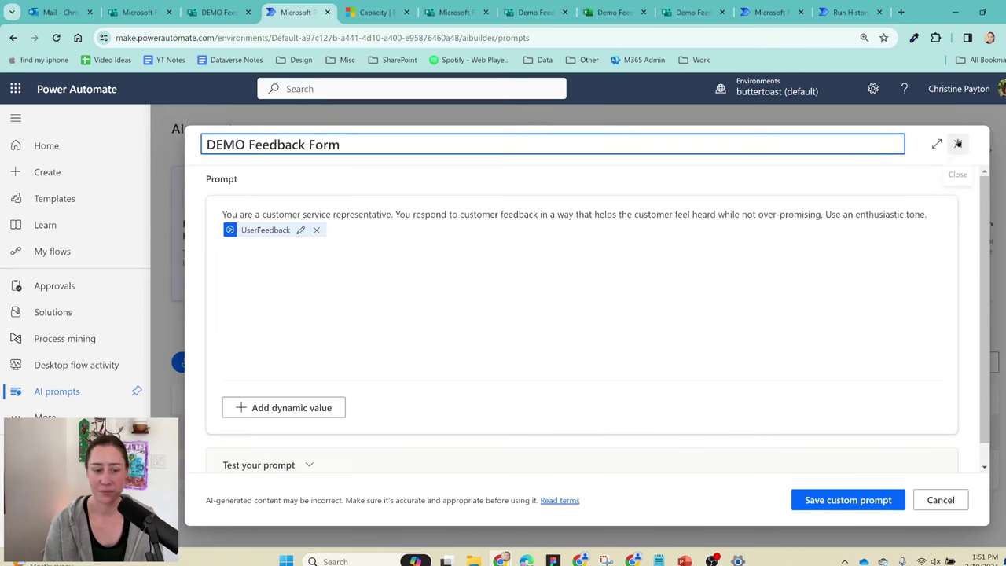
pyautogui.click(959, 144)
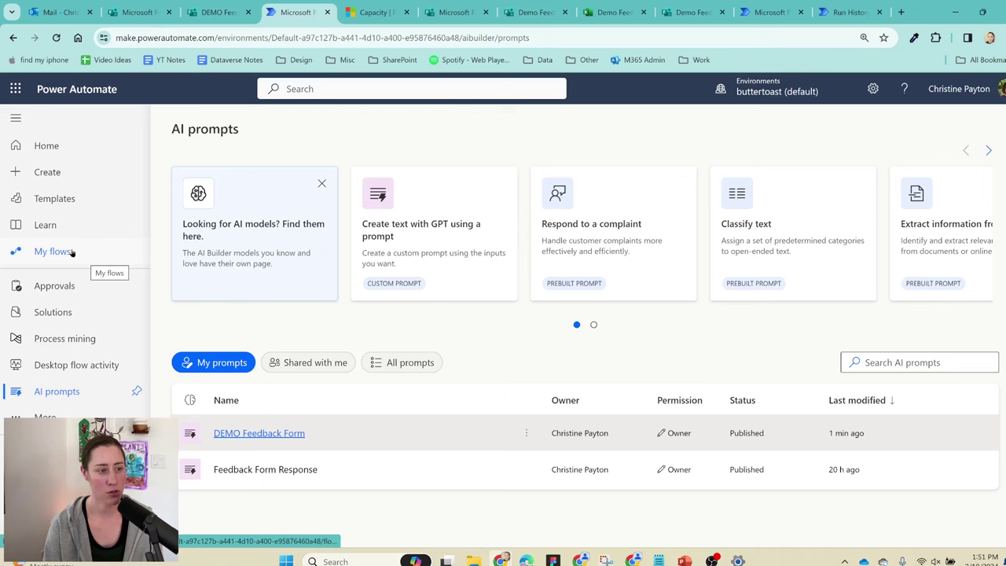
# Step: Create automated cloud flow 'Demo AI Response to Feedback' triggered by 'When a new response is submitted'
pyautogui.click(54, 171)
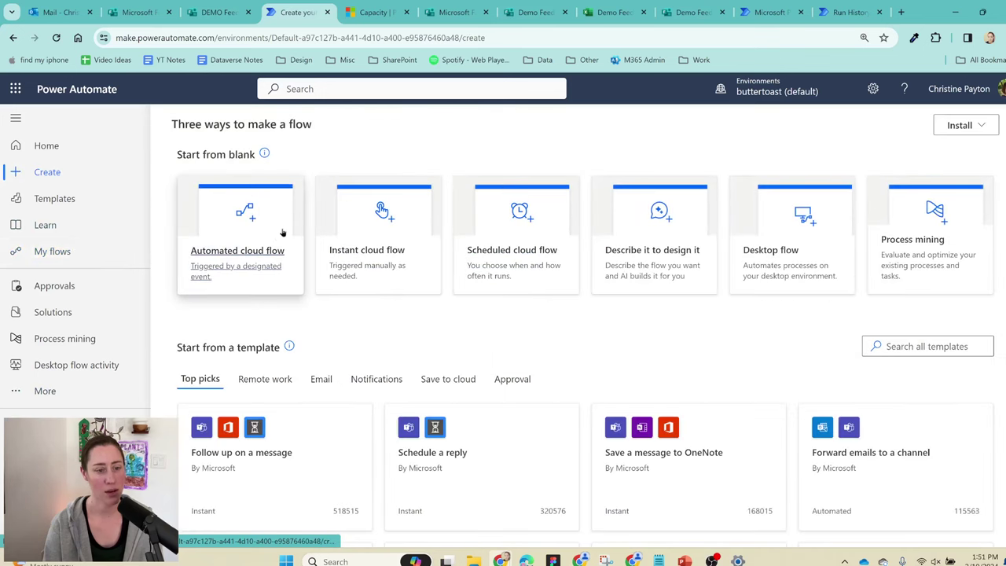
pyautogui.click(254, 237)
pyautogui.click(611, 188)
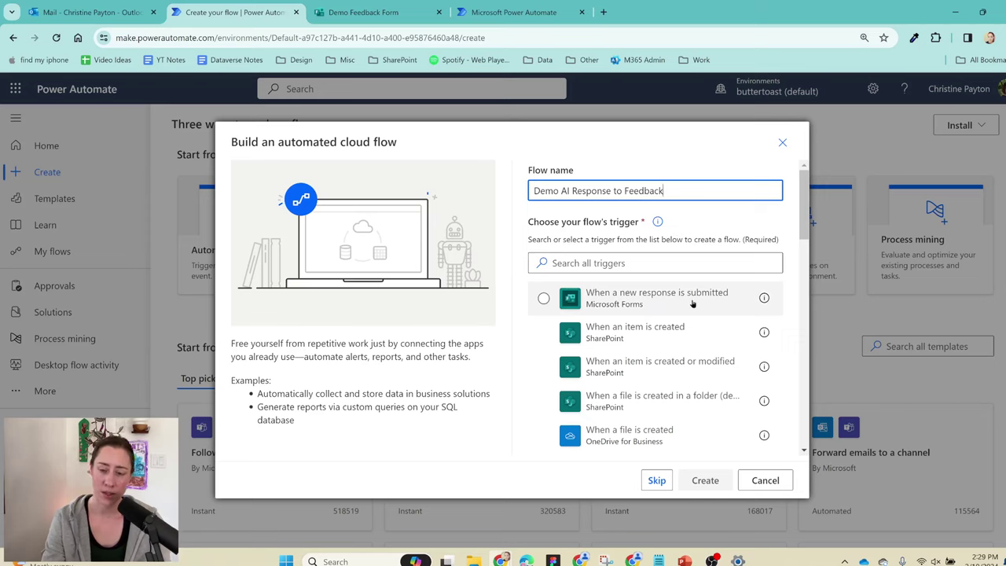
pyautogui.click(691, 297)
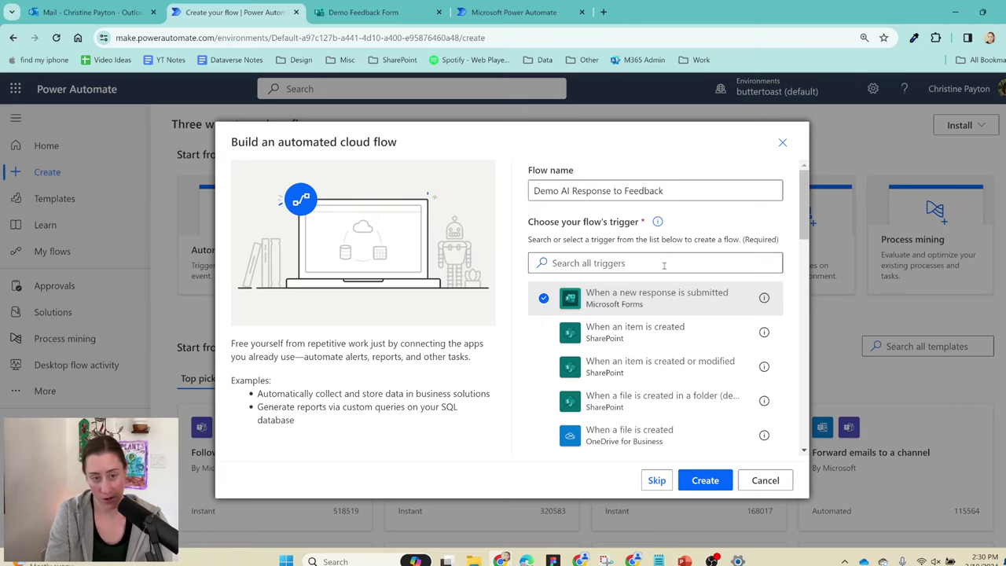
pyautogui.click(717, 483)
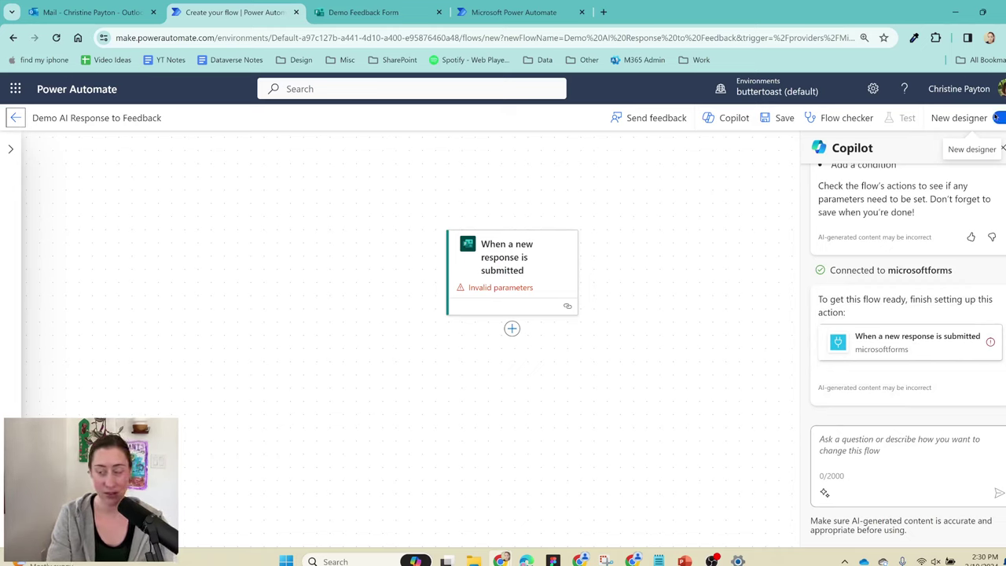
# Step: Switch the flow to the classic designer and open the trigger's Form Id dropdown
pyautogui.click(996, 118)
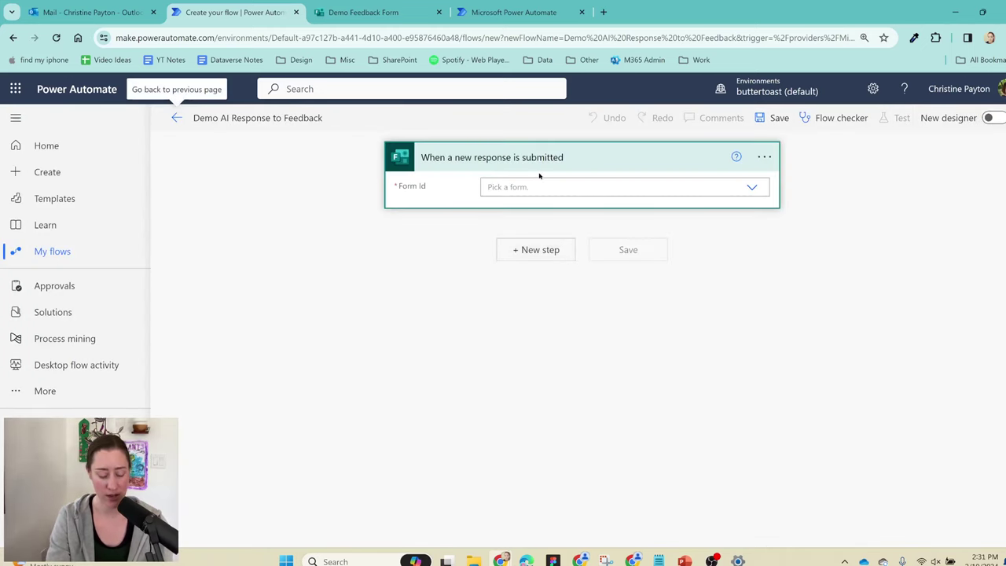
pyautogui.click(508, 189)
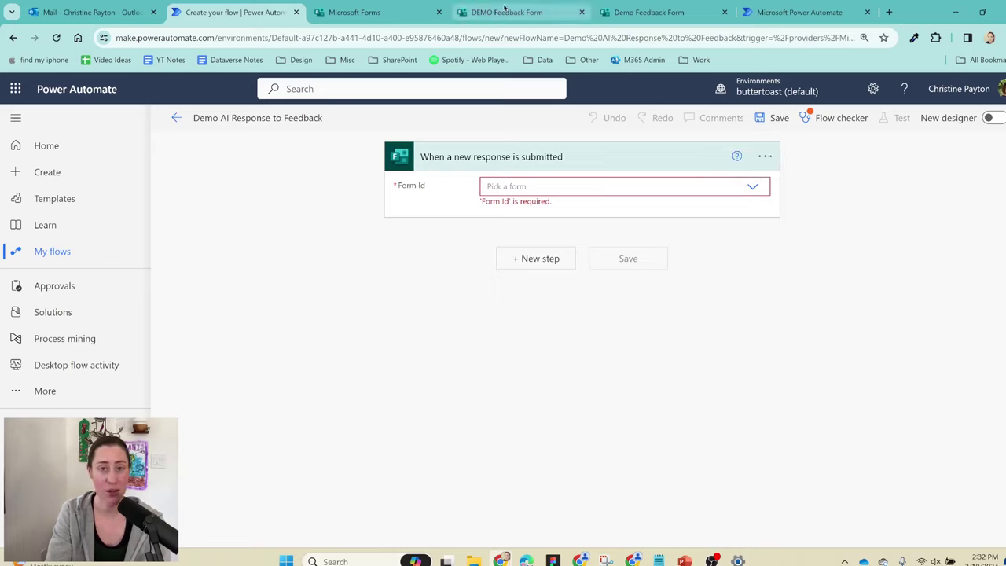
pyautogui.moveTo(529, 4)
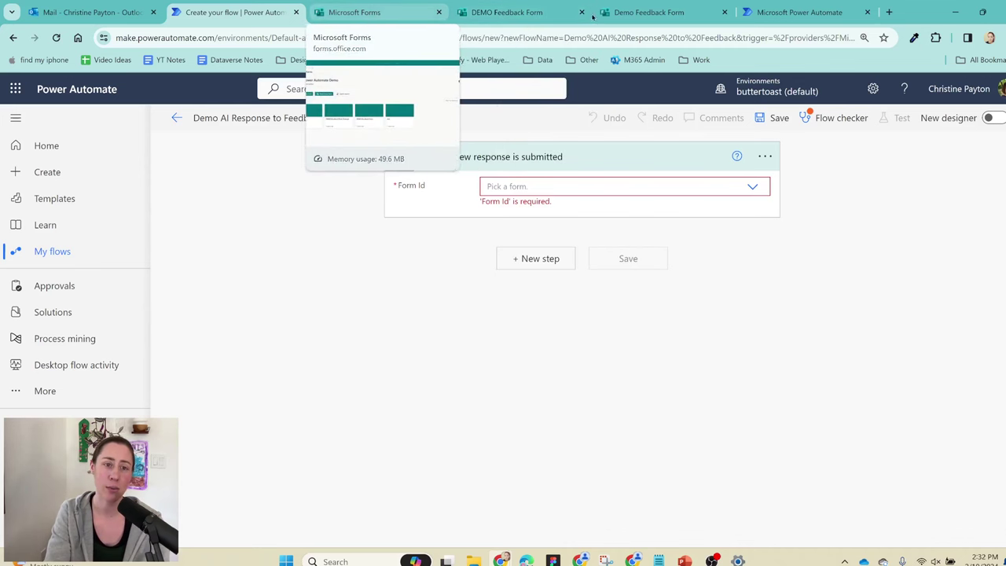
# Step: On the DEMO Feedback Form tab, select the form ID after '&id=' in the address bar
pyautogui.click(542, 12)
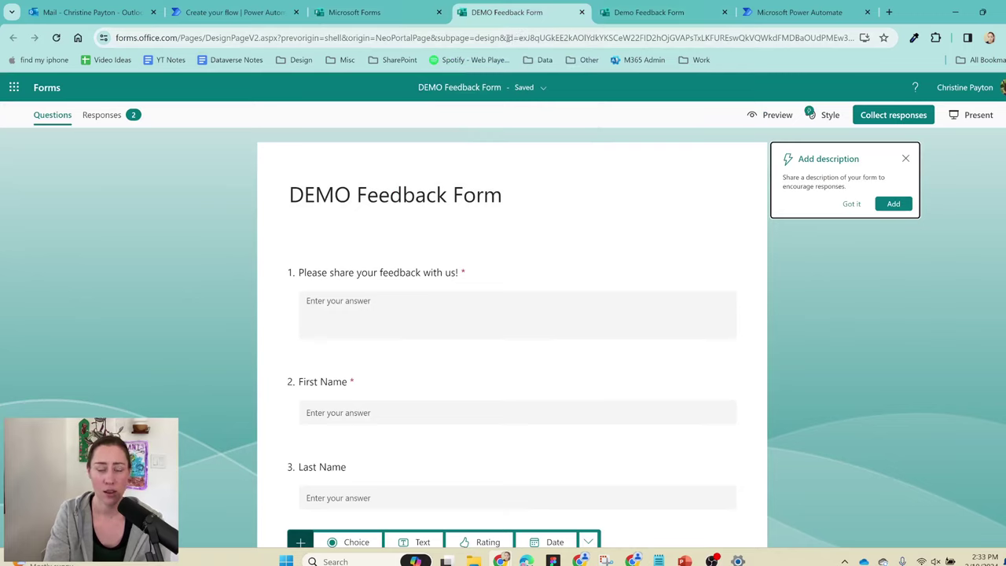
pyautogui.moveTo(507, 38); pyautogui.dragTo(944, 34)
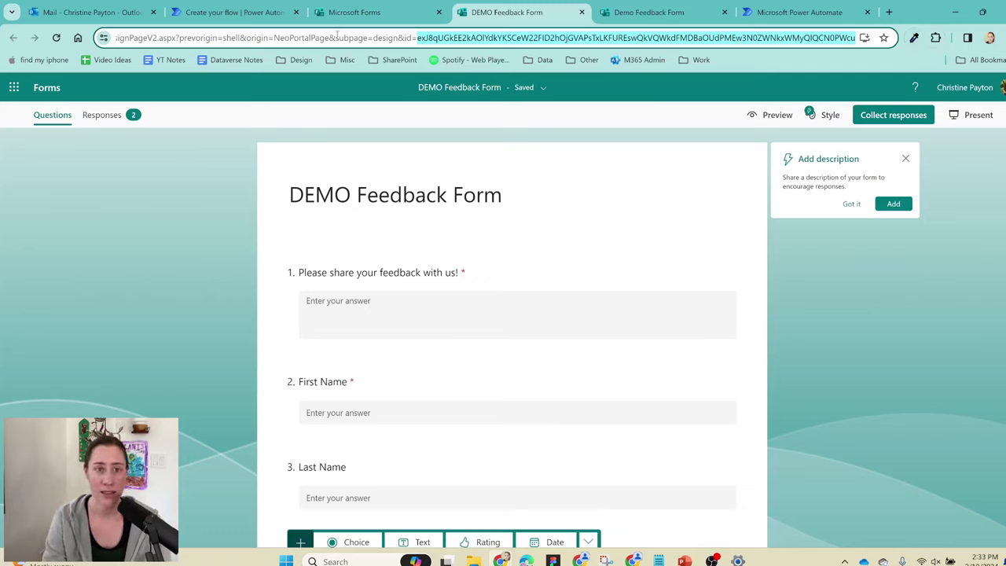
# Step: Paste the feedback form's ID into the new-response trigger's Form Id as a custom value
pyautogui.click(241, 14)
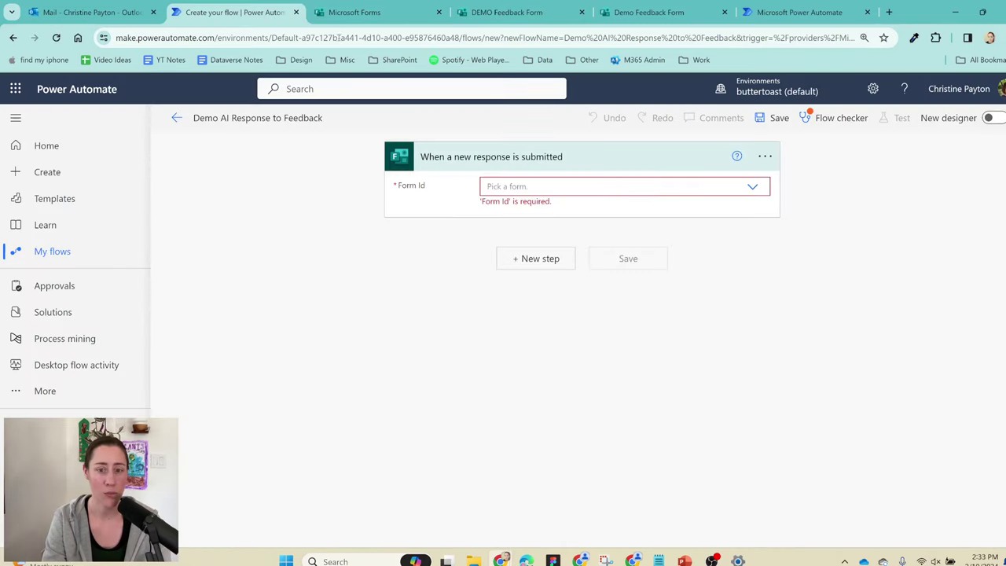
pyautogui.click(757, 189)
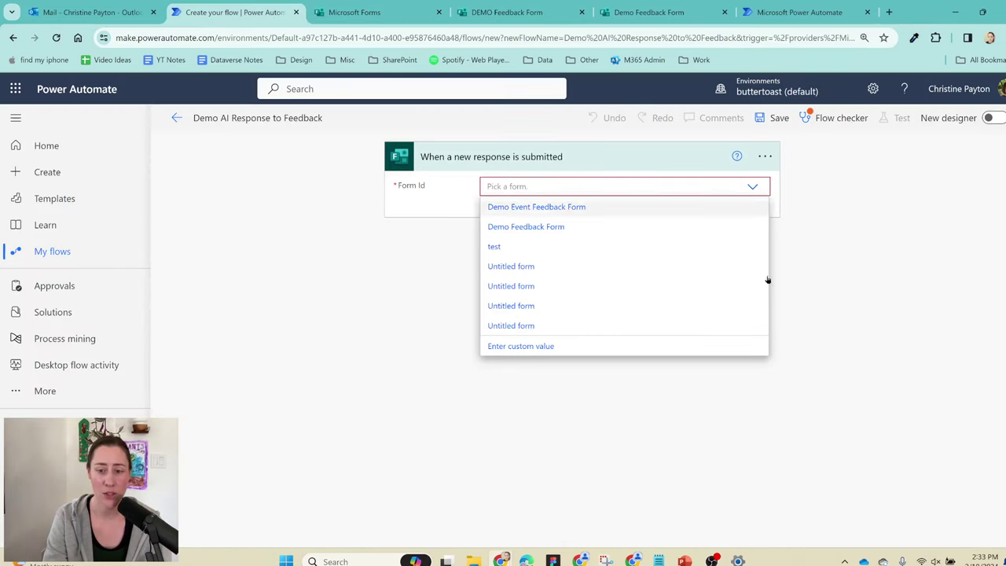
pyautogui.click(542, 347)
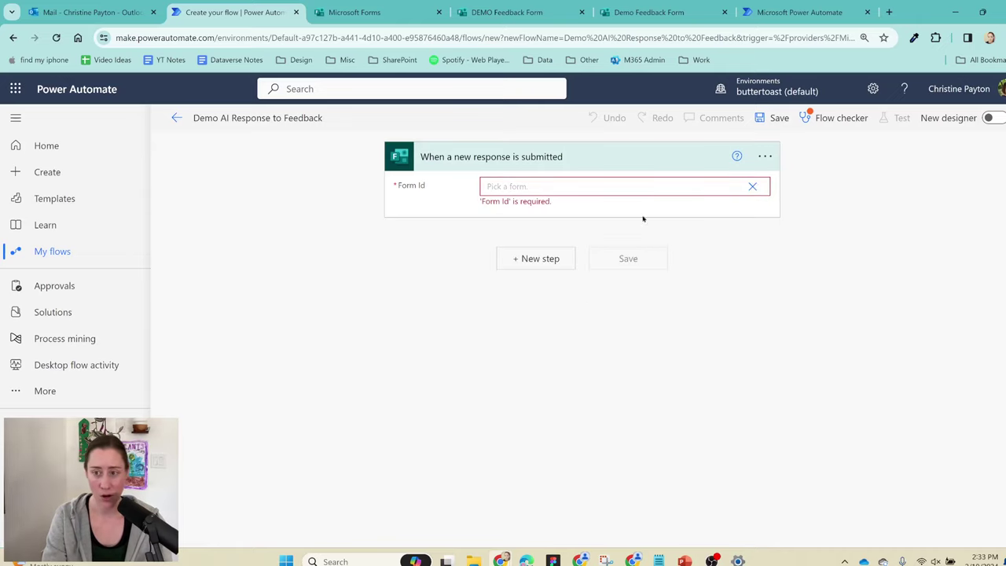
pyautogui.click(521, 191)
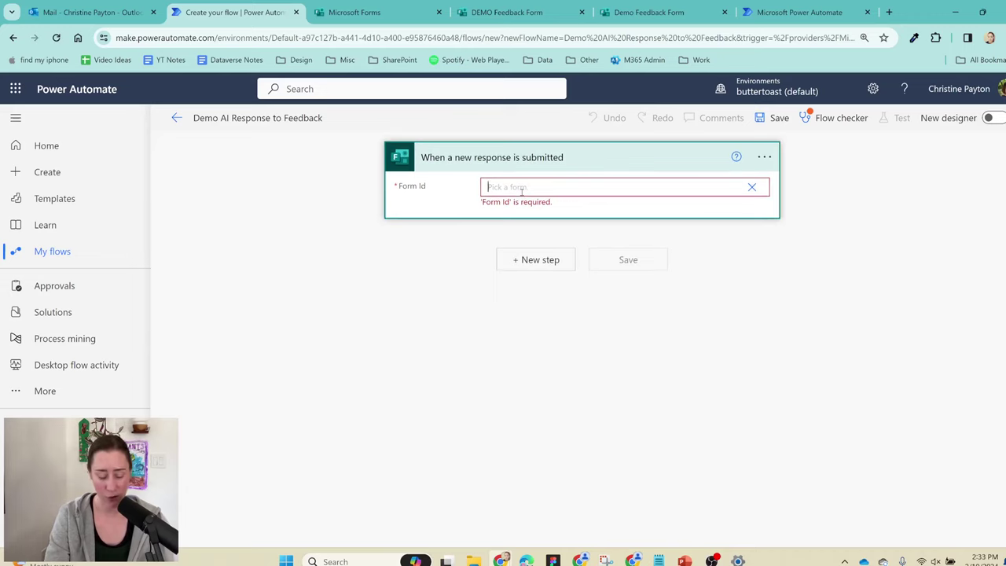
pyautogui.write('exJ8qUGkEE2kAOlYdkYKSCeW22FlD2hOjGVAPsTxLKFUREswQkVQWkdFMDBaOUdPMEw3N0ZWNkxWMyQlQCN0PWcu')
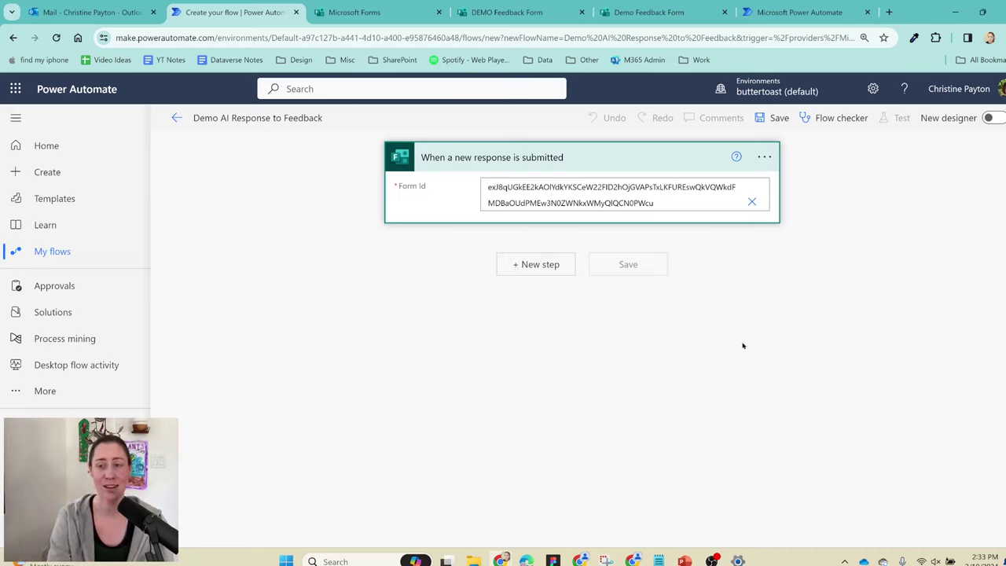
# Step: Add a Get response details action after the trigger
pyautogui.click(524, 265)
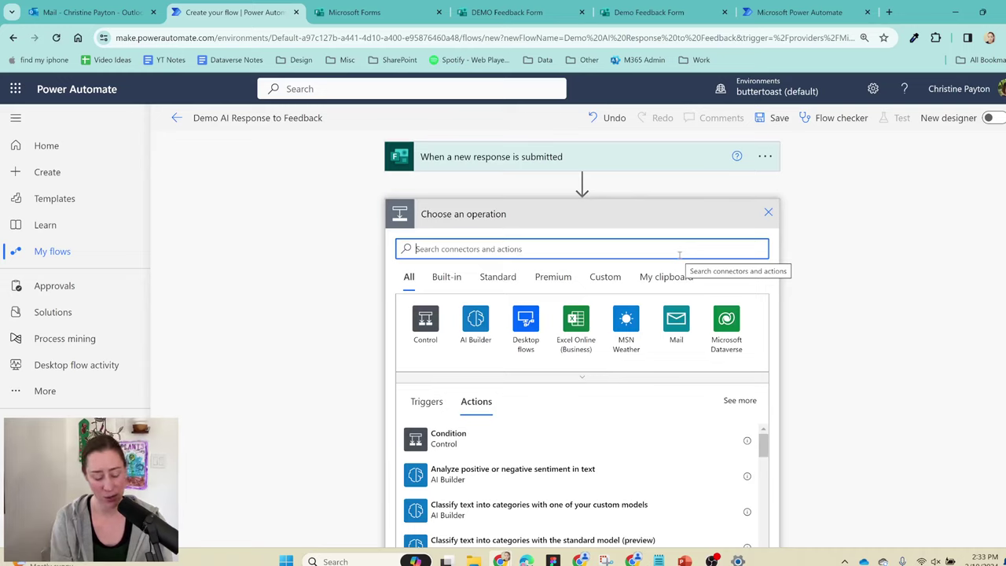
pyautogui.write('get respon')
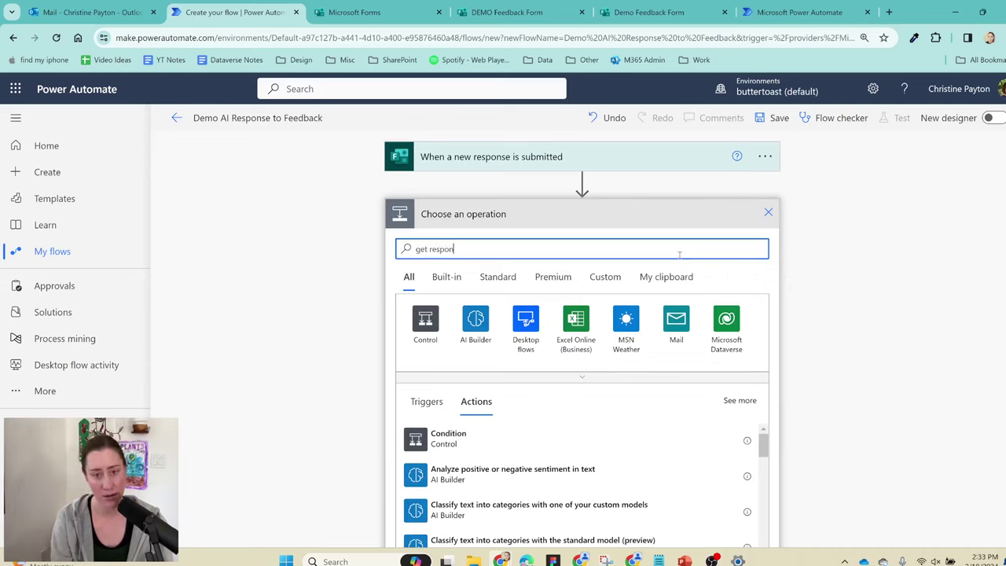
pyautogui.write('se details')
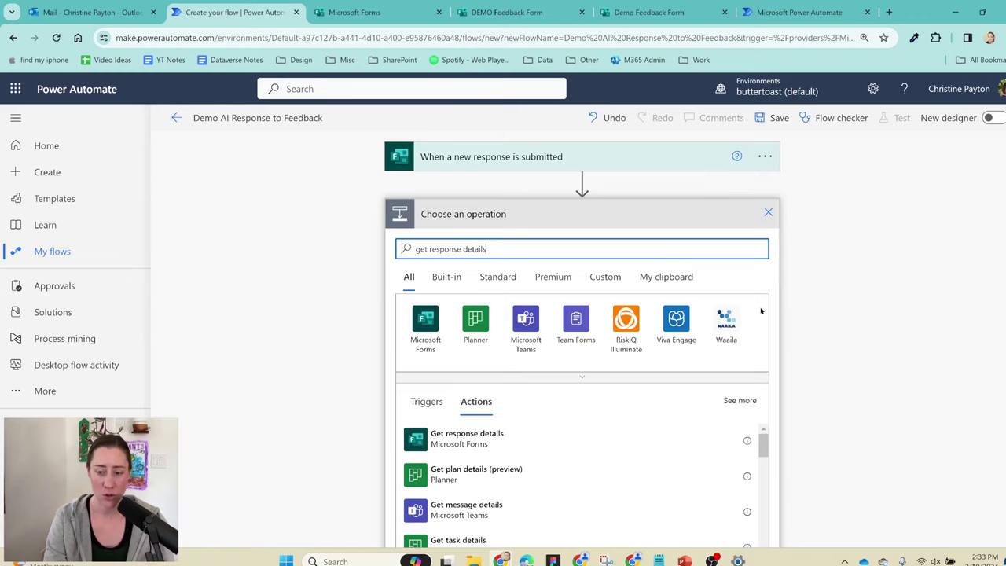
pyautogui.click(477, 443)
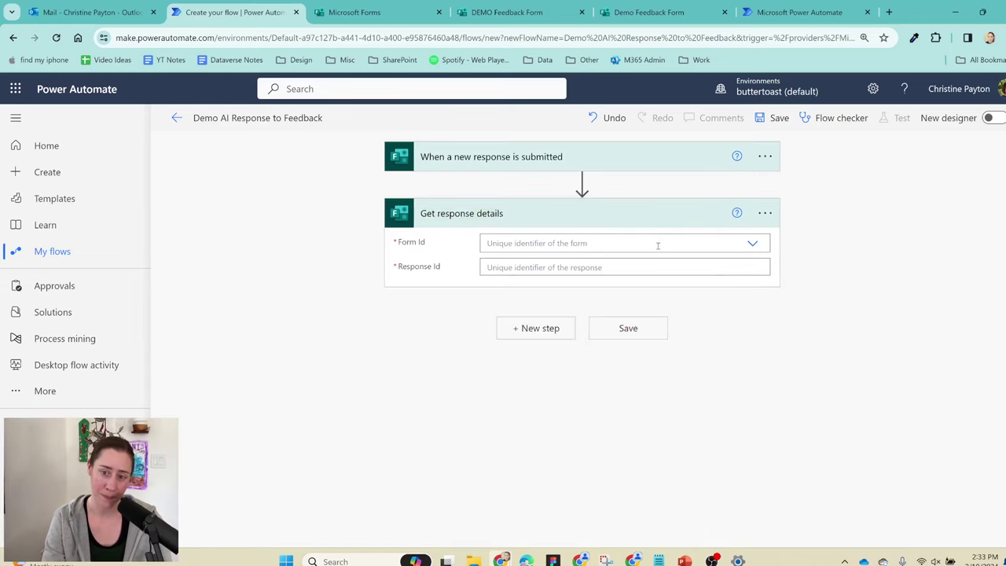
# Step: Set its Form Id to the pasted form ID and Response Id to the trigger's Response Id
pyautogui.click(753, 243)
pyautogui.click(530, 286)
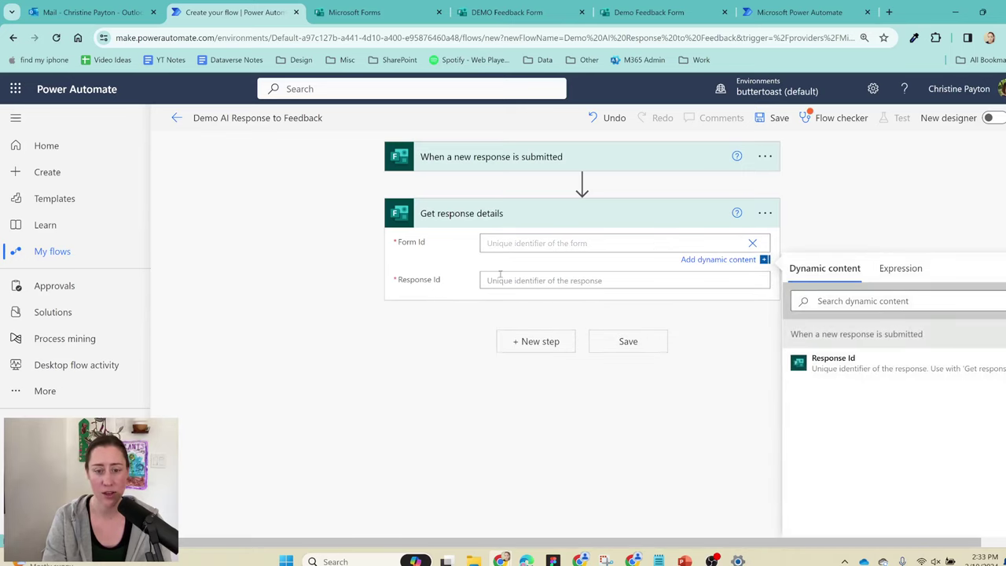
pyautogui.click(517, 243)
pyautogui.write('exJ8qUGkEE2kAOIYdkYKSCeW22FID2hOjGVAPsTxLKFUREswQkVQWkdFMDBaOUdPMEw3N0ZWNkxWMyQlQCN0PWcu')
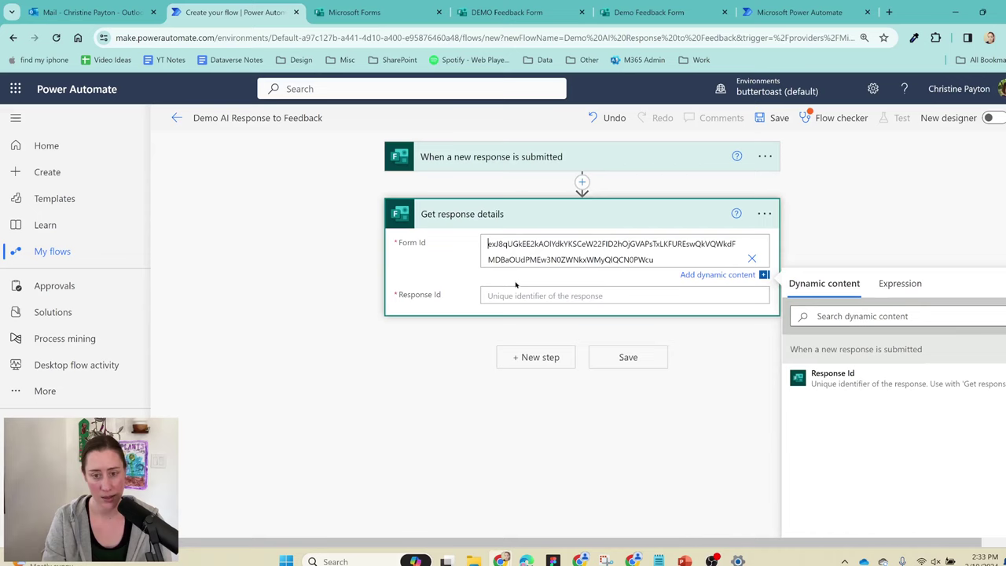
pyautogui.click(519, 284)
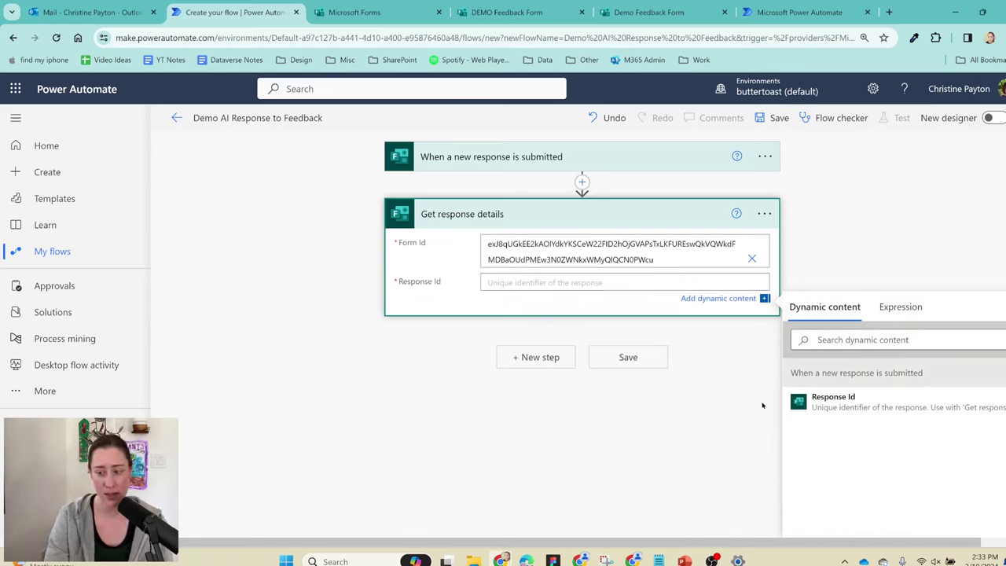
pyautogui.click(884, 407)
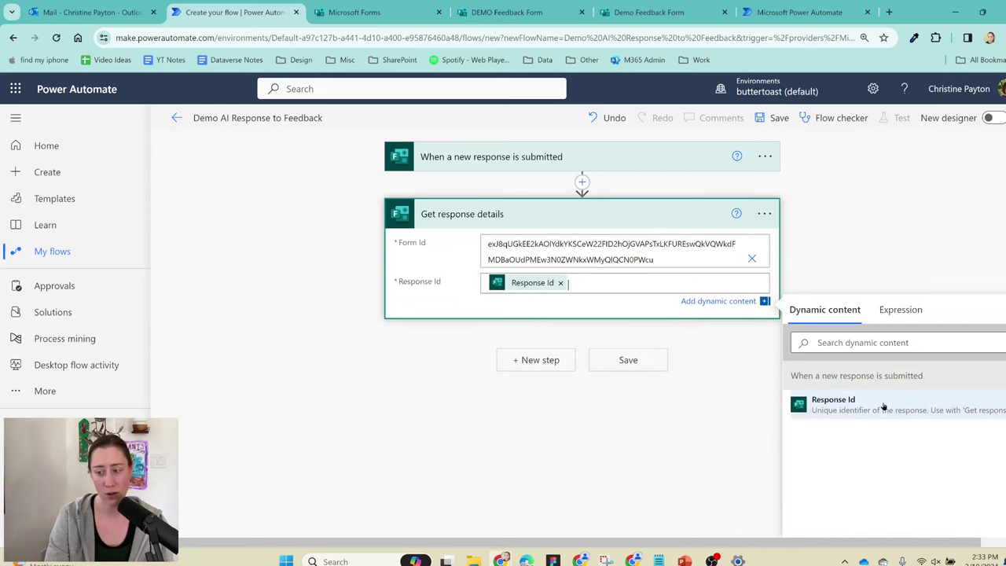
pyautogui.click(460, 409)
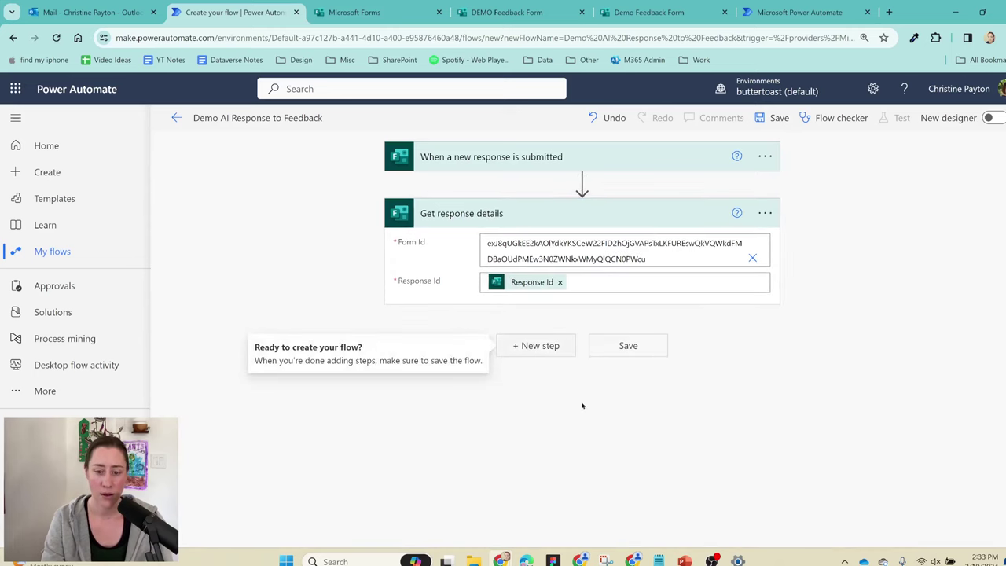
pyautogui.click(537, 346)
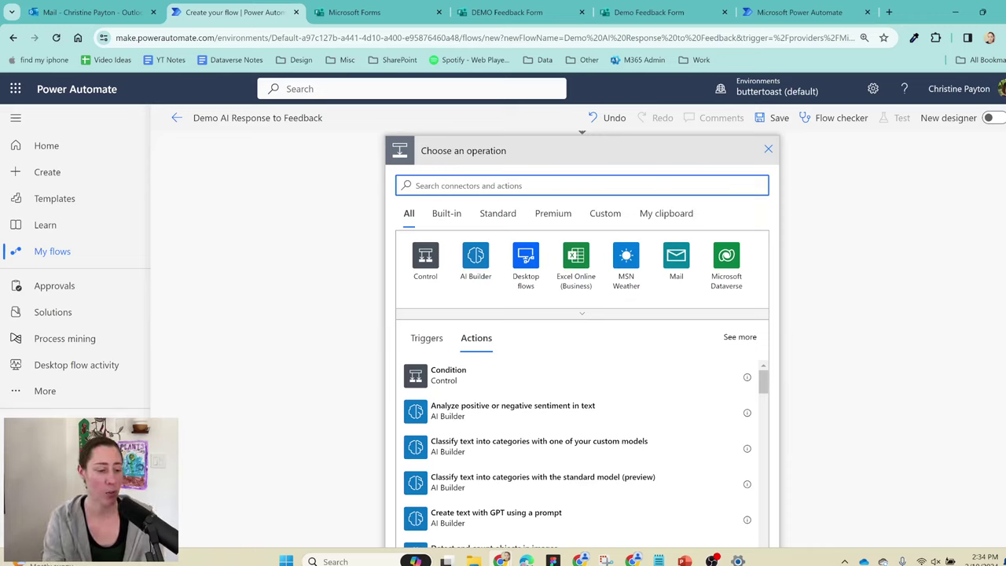
# Step: Check AI Builder credits (8,000 of 10,000 assigned) on the admin center's Capacity page in a new tab
pyautogui.click(45, 391)
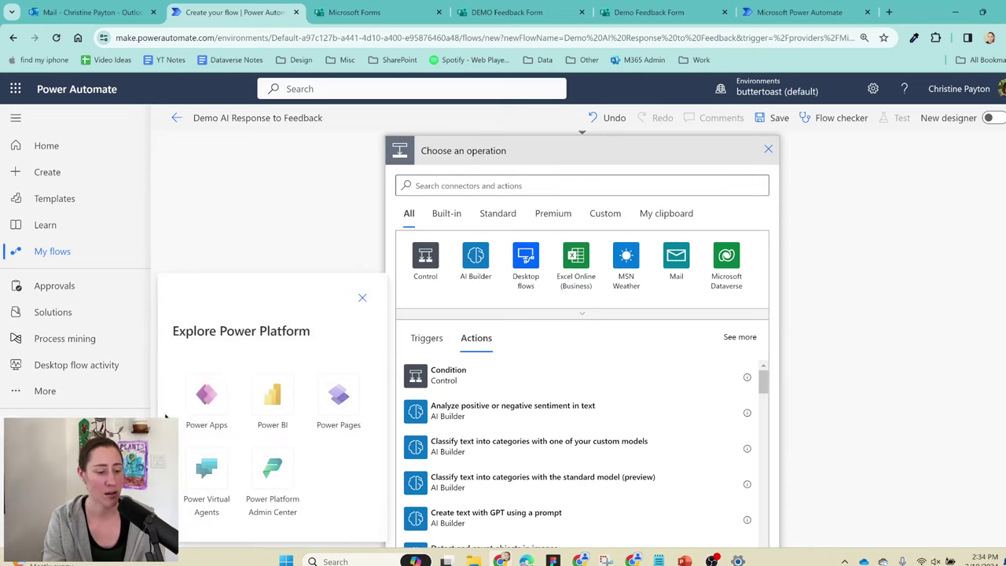
pyautogui.rightClick(280, 468)
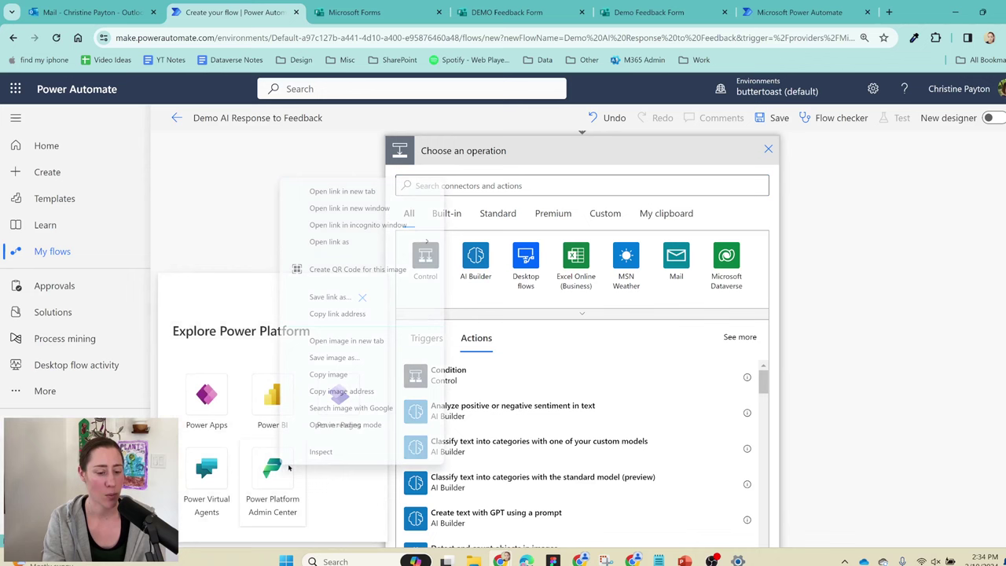
pyautogui.click(342, 191)
pyautogui.hotkey('ctrl', 'Tab')
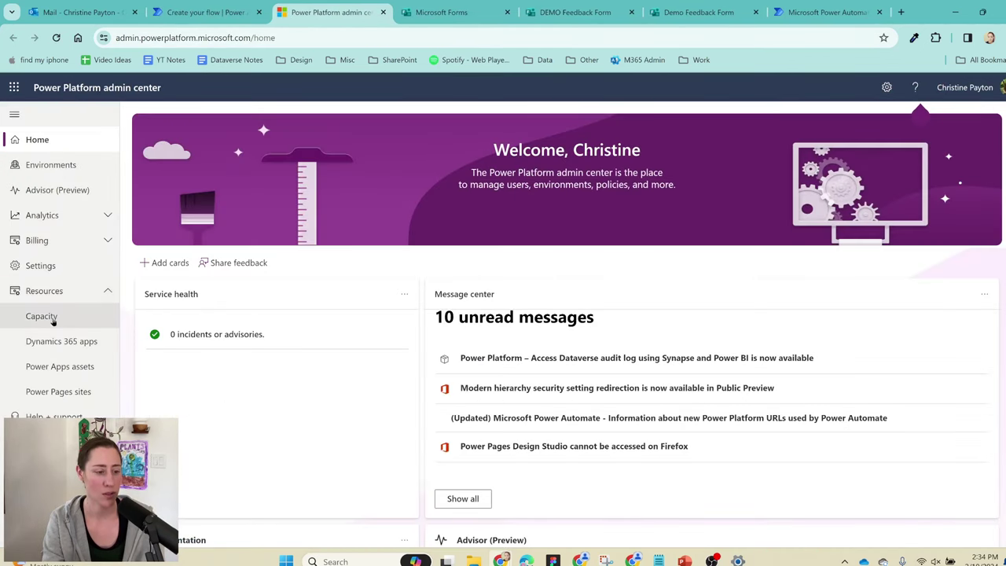
pyautogui.click(41, 316)
pyautogui.scroll(-3, 324, 308)
pyautogui.scroll(-2, 324, 309)
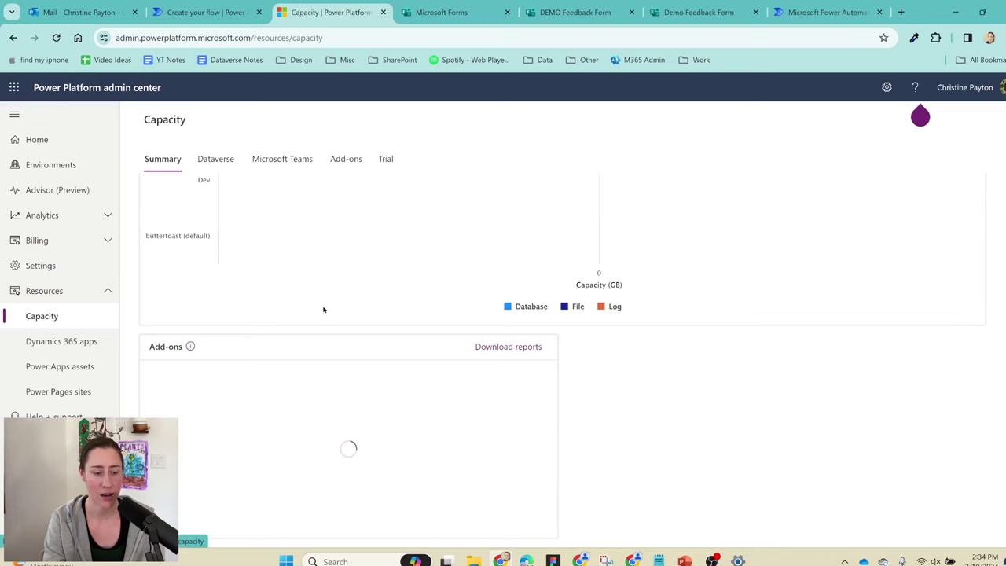
pyautogui.scroll(-2, 319, 298)
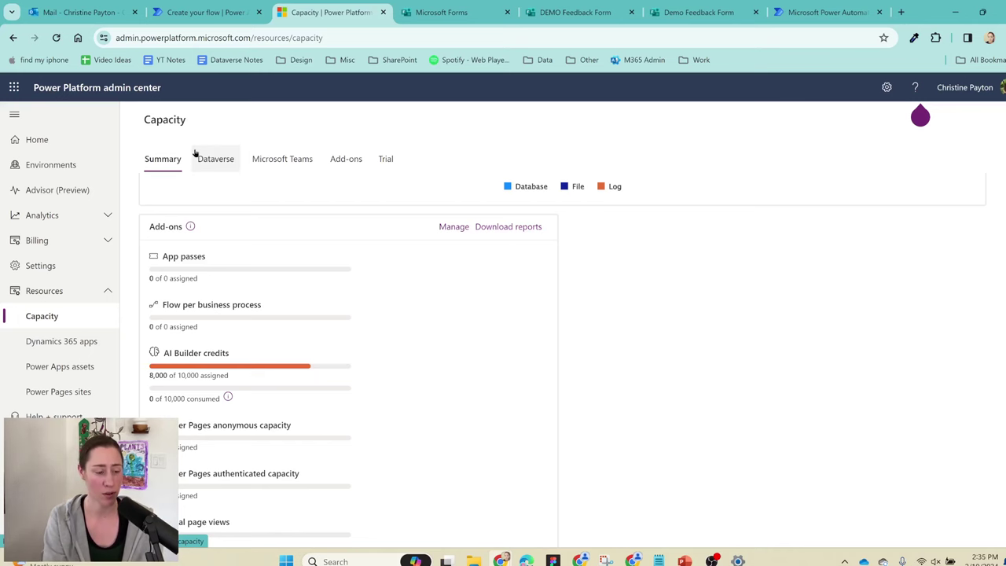
pyautogui.click(197, 12)
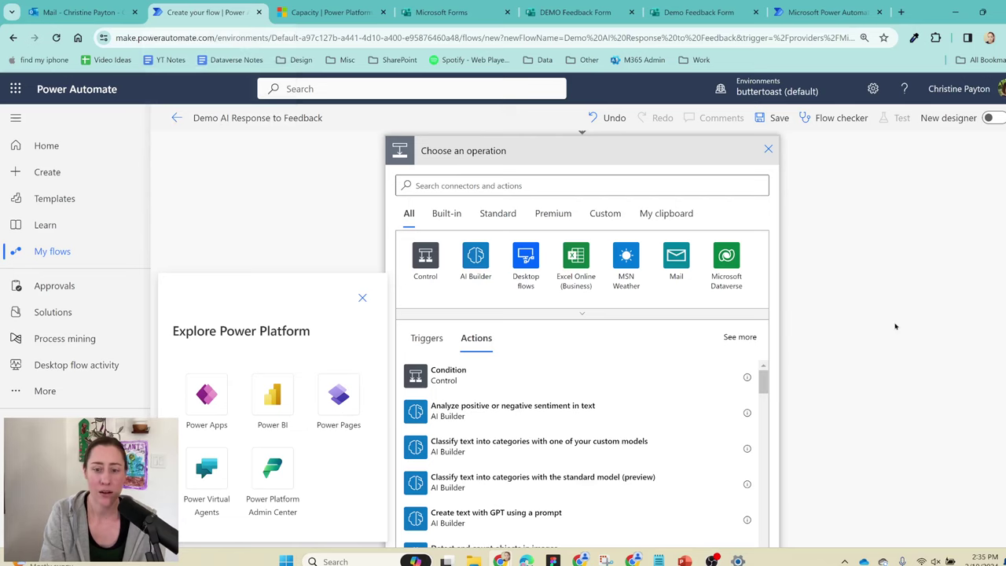
# Step: Add Create text with GPT using the DEMO Feedback Form prompt, with UserFeedback set to the feedback answer
pyautogui.click(363, 298)
pyautogui.scroll(-1, 871, 298)
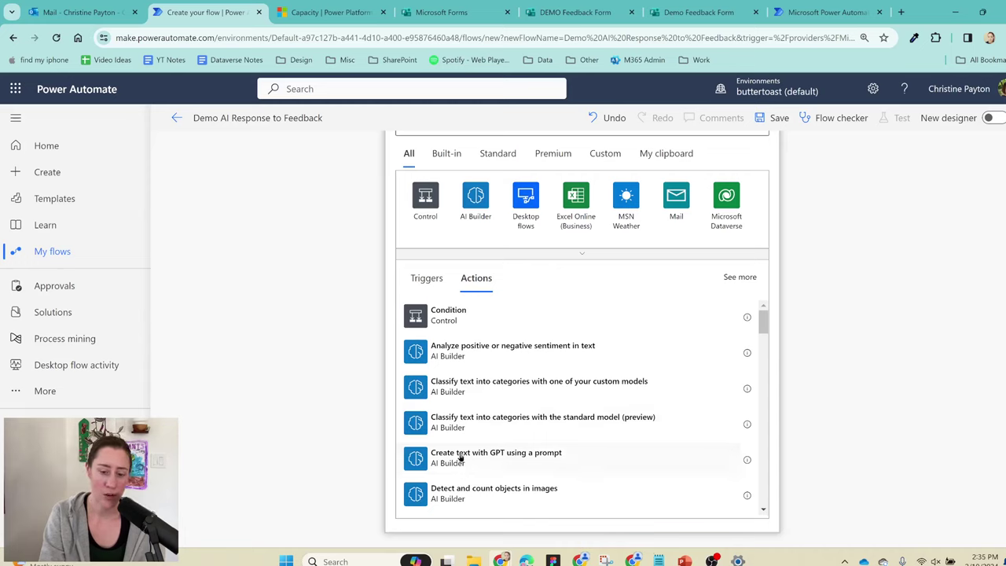
pyautogui.click(566, 461)
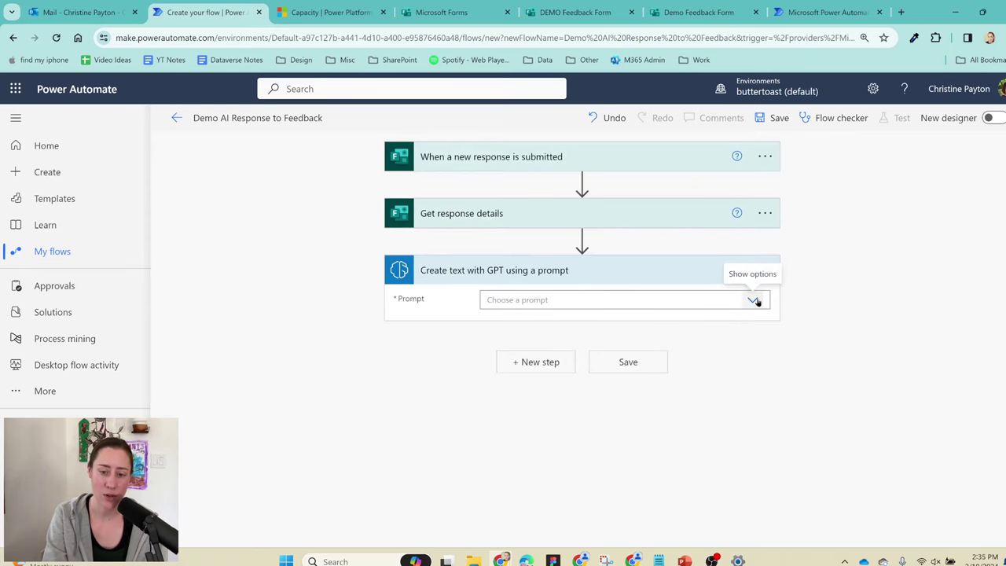
pyautogui.click(755, 301)
pyautogui.click(559, 420)
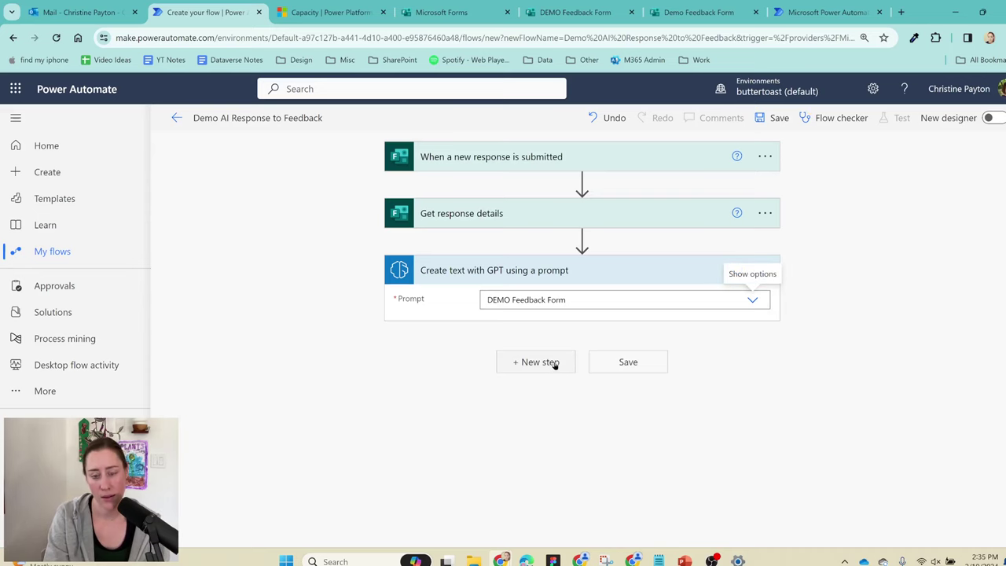
pyautogui.click(536, 324)
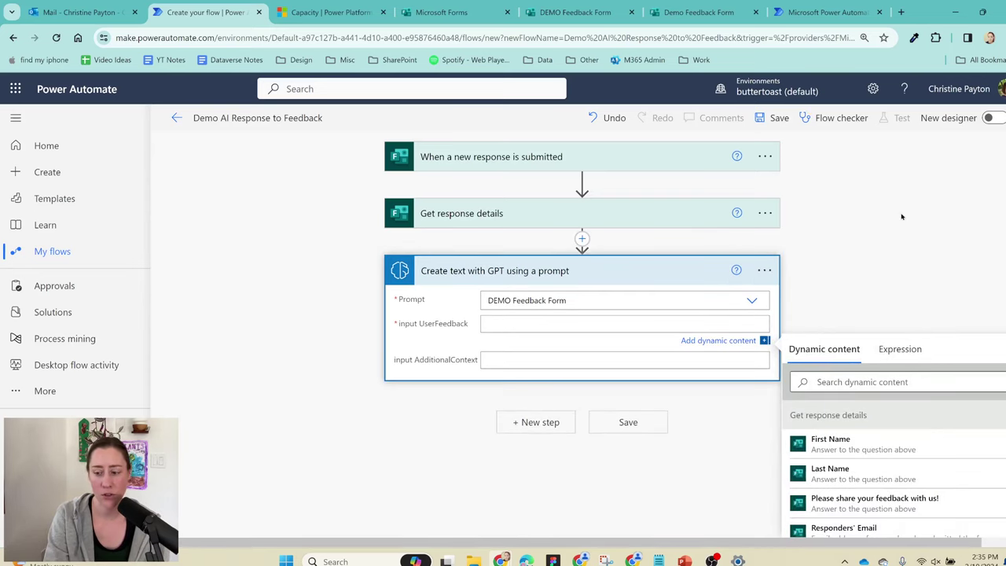
pyautogui.scroll(-1, 904, 214)
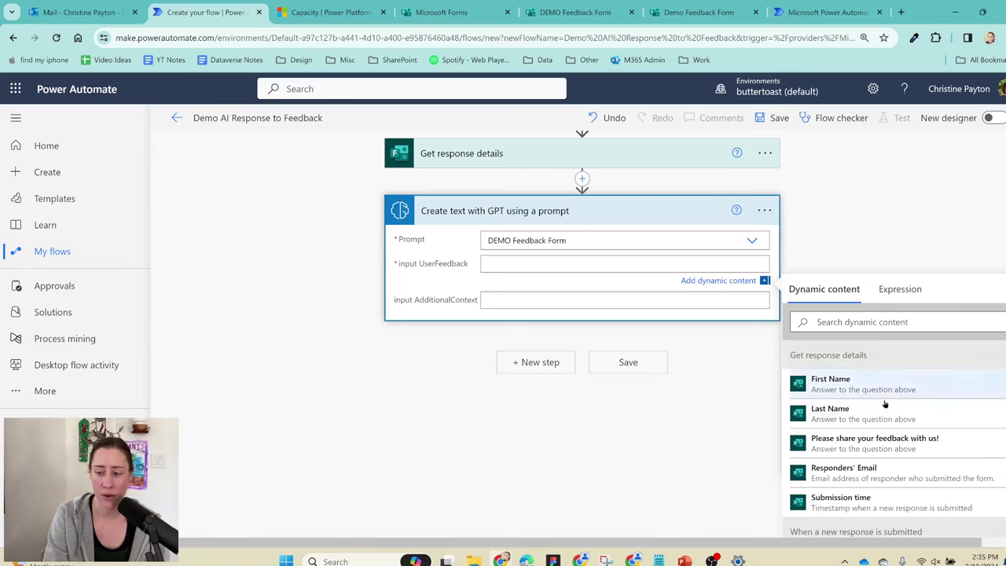
pyautogui.click(923, 442)
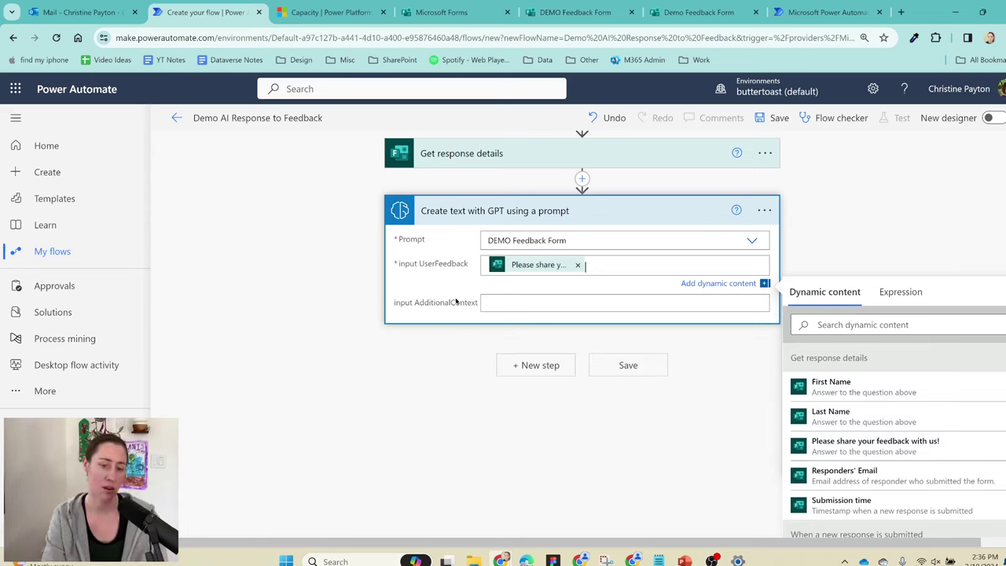
pyautogui.click(515, 302)
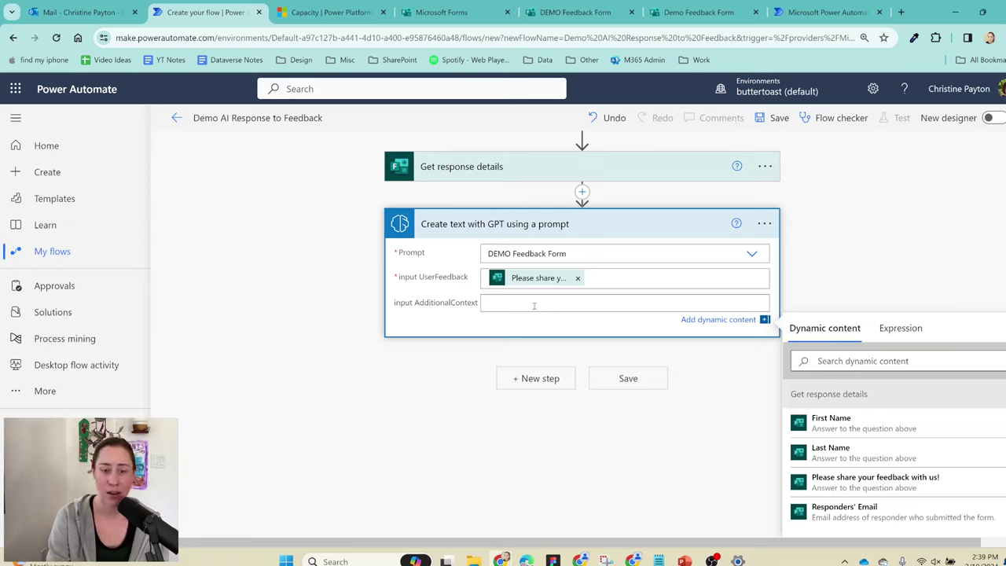
# Step: Add an English sentiment analysis step that analyzes the feedback answer
pyautogui.click(549, 381)
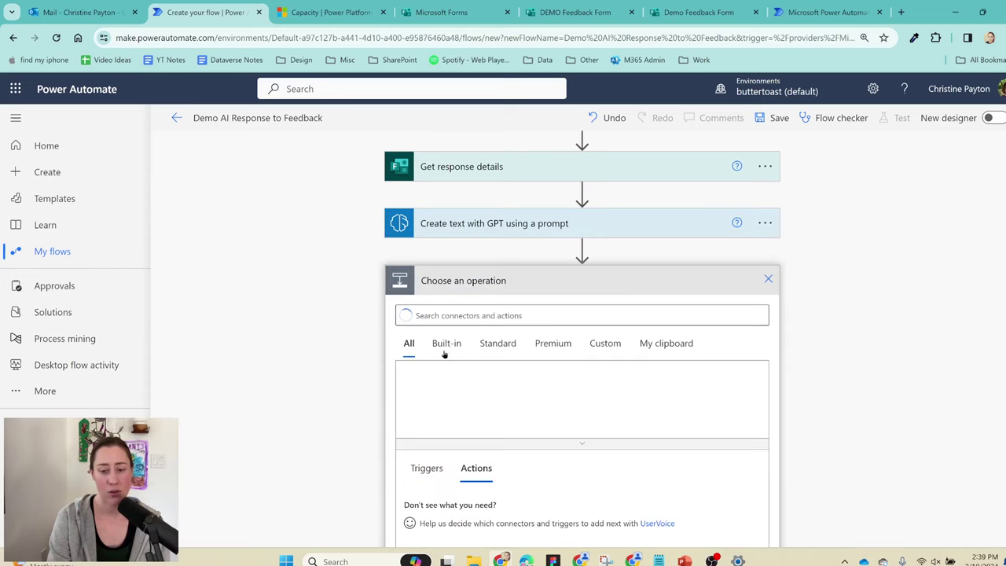
pyautogui.scroll(1, 539, 310)
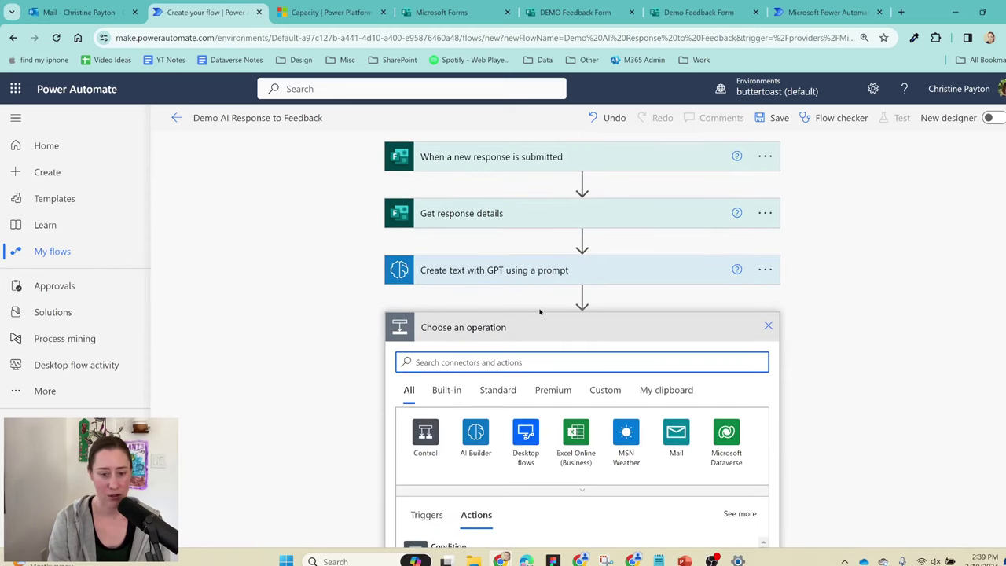
pyautogui.write('sentiment')
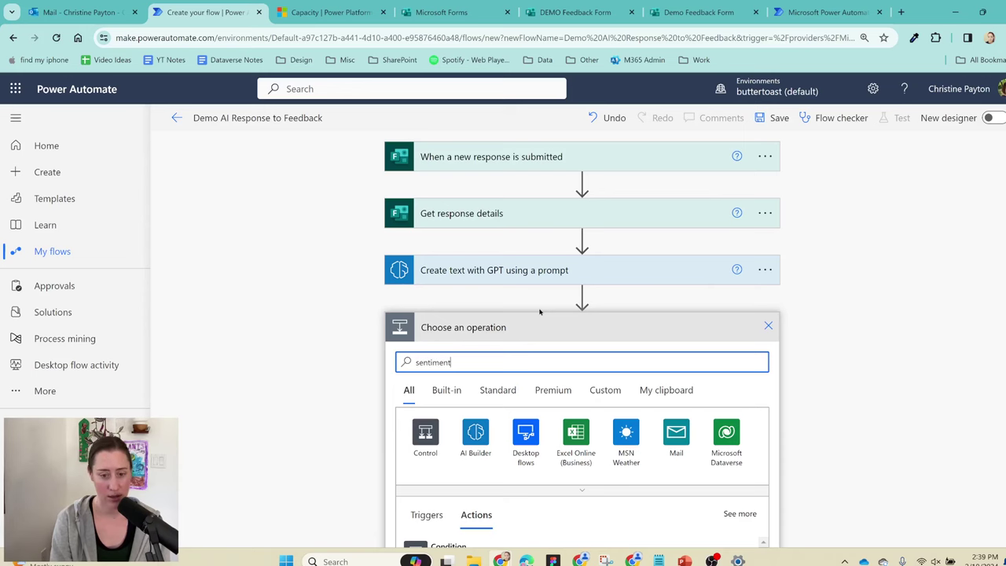
pyautogui.scroll(-3, 551, 330)
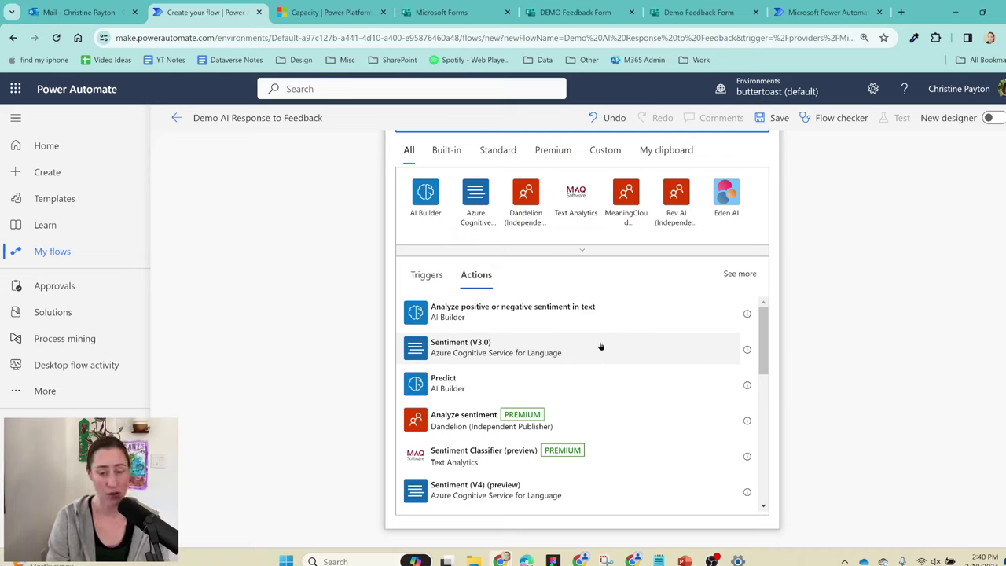
pyautogui.click(673, 309)
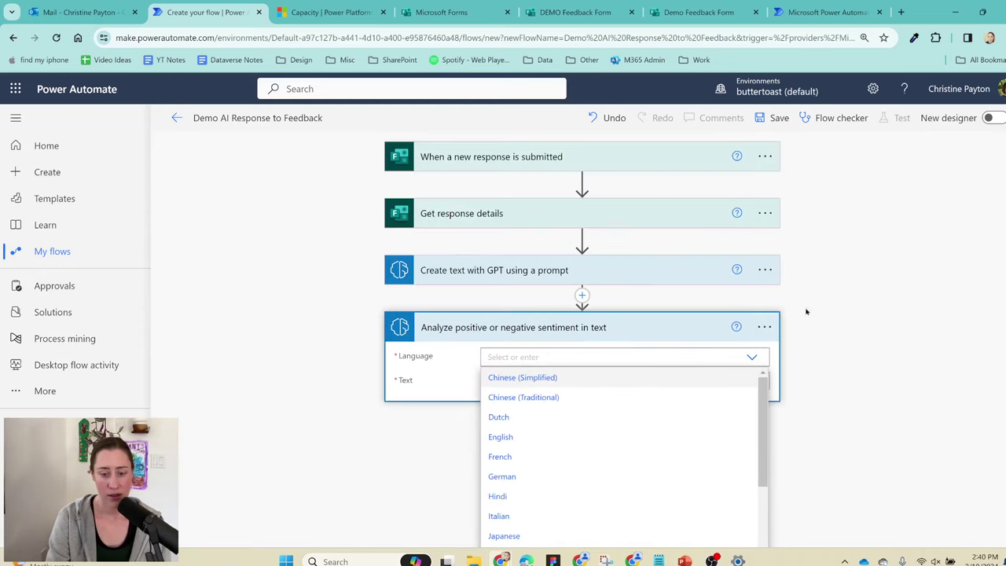
pyautogui.click(556, 438)
pyautogui.click(573, 381)
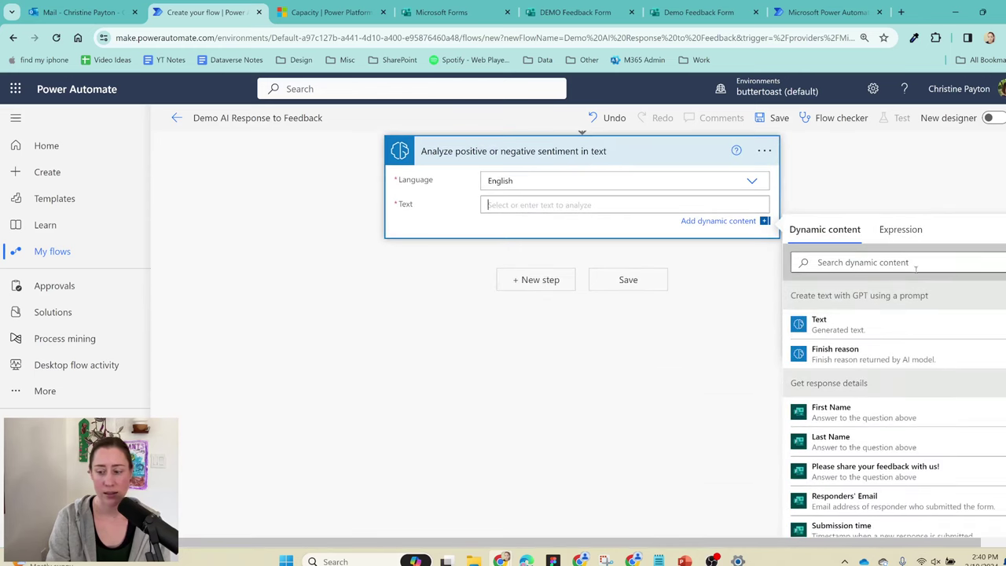
pyautogui.click(908, 472)
pyautogui.click(524, 291)
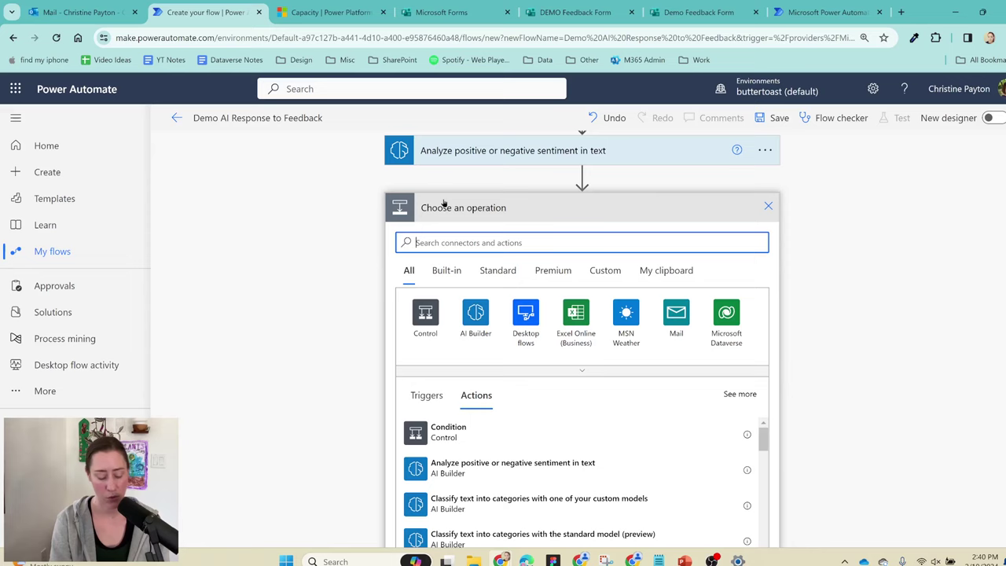
# Step: Search 'approval' and add the Start and wait for an approval of text action
pyautogui.write('approval')
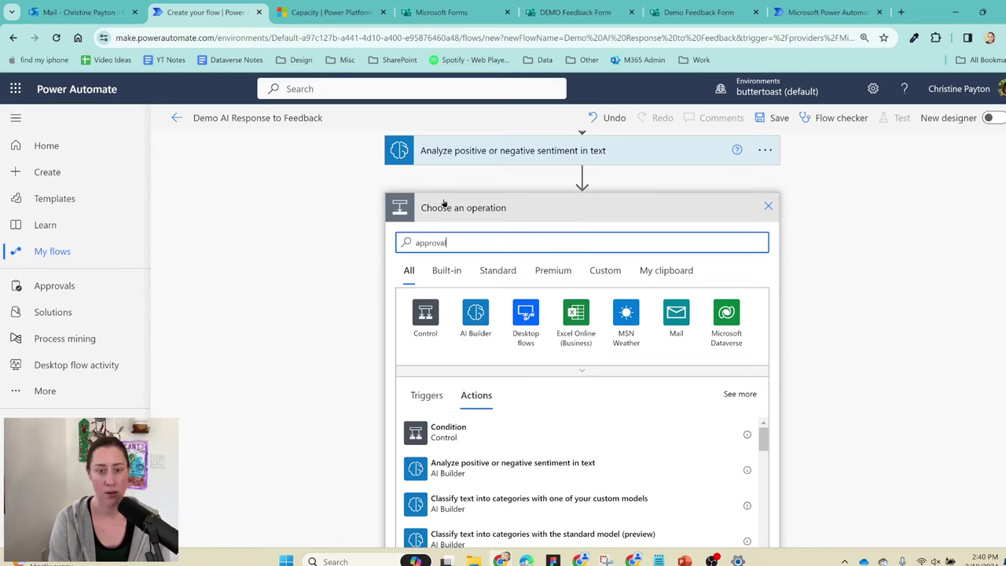
pyautogui.scroll(-1, 791, 263)
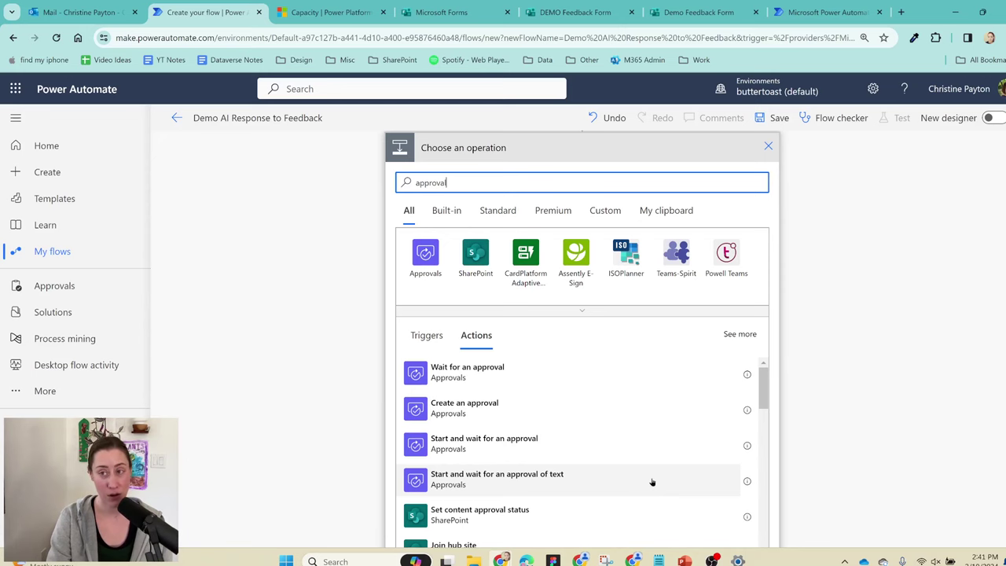
pyautogui.click(652, 481)
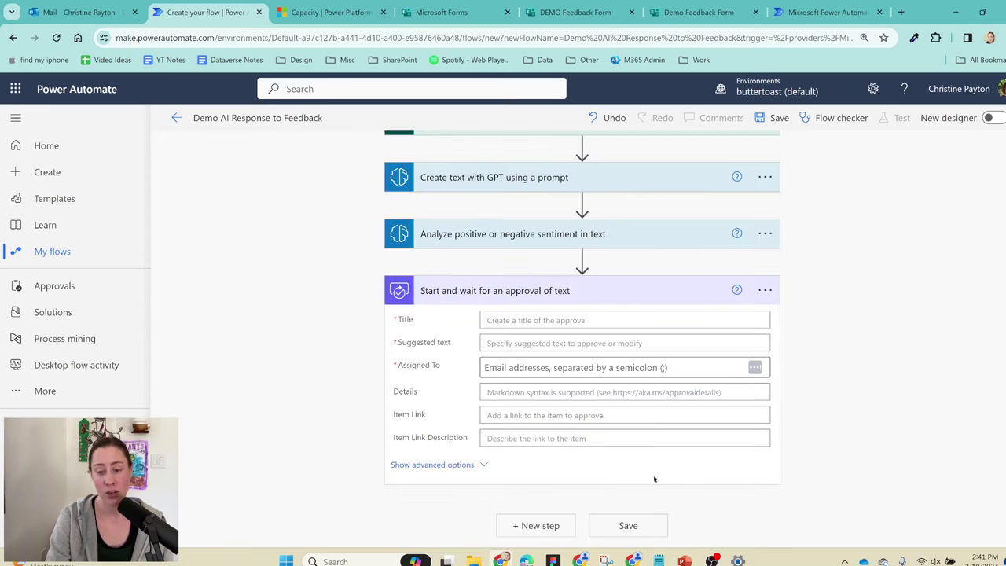
# Step: Title the approval 'Please review response', suggest the GPT Text, and assign an approver
pyautogui.click(716, 321)
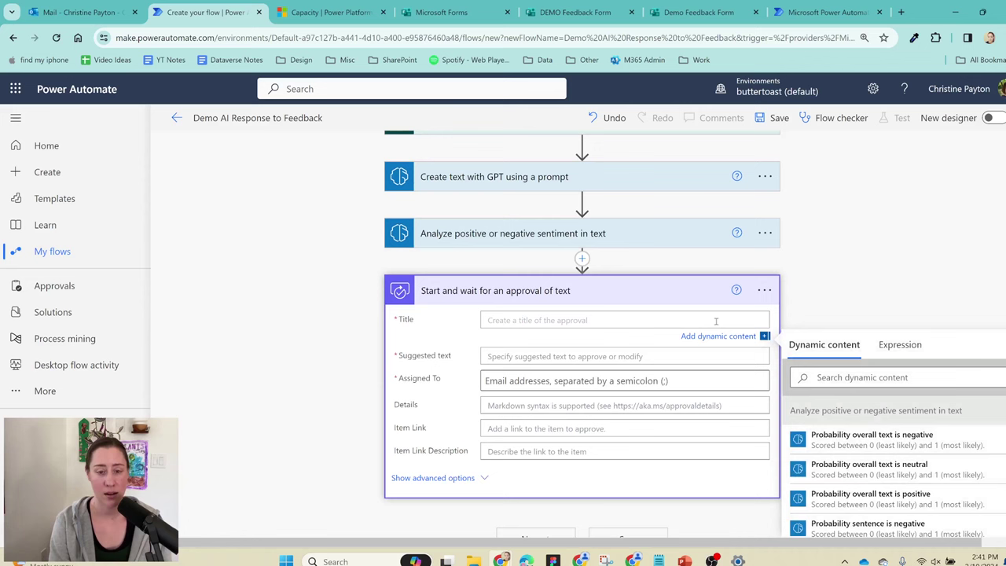
pyautogui.write('Please review response')
pyautogui.press('Tab')
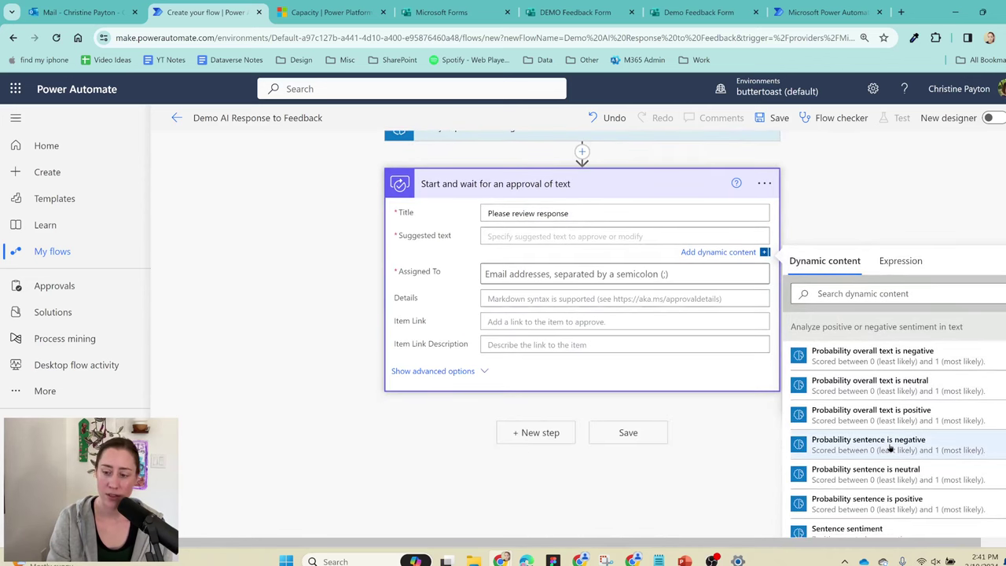
pyautogui.scroll(-2, 886, 444)
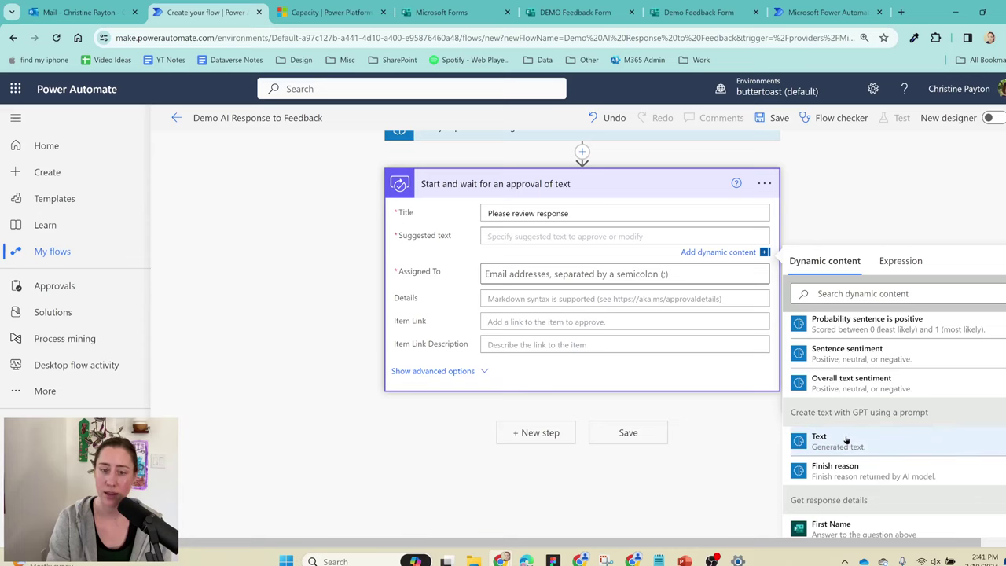
pyautogui.click(847, 440)
pyautogui.click(580, 274)
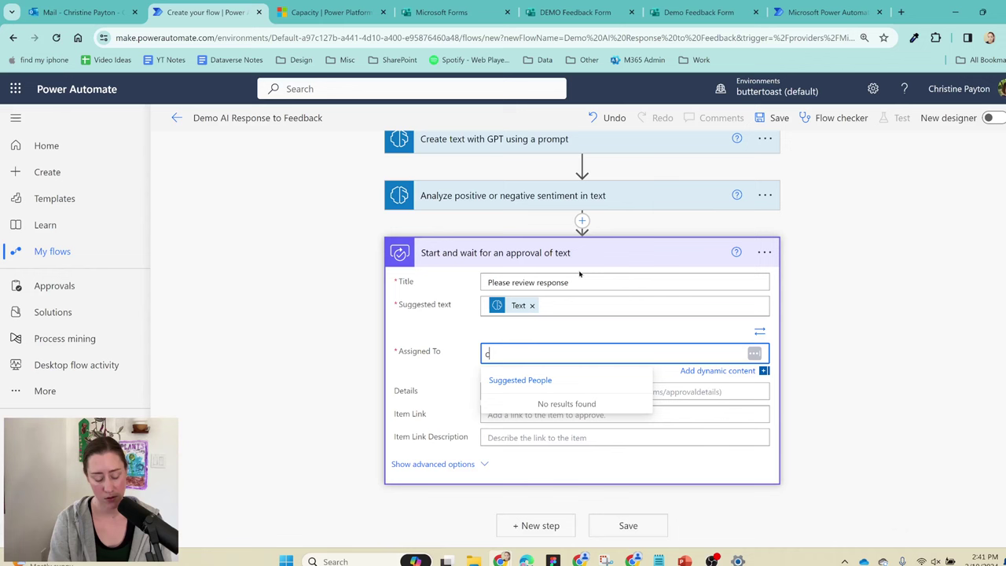
pyautogui.write('hristin')
pyautogui.click(568, 396)
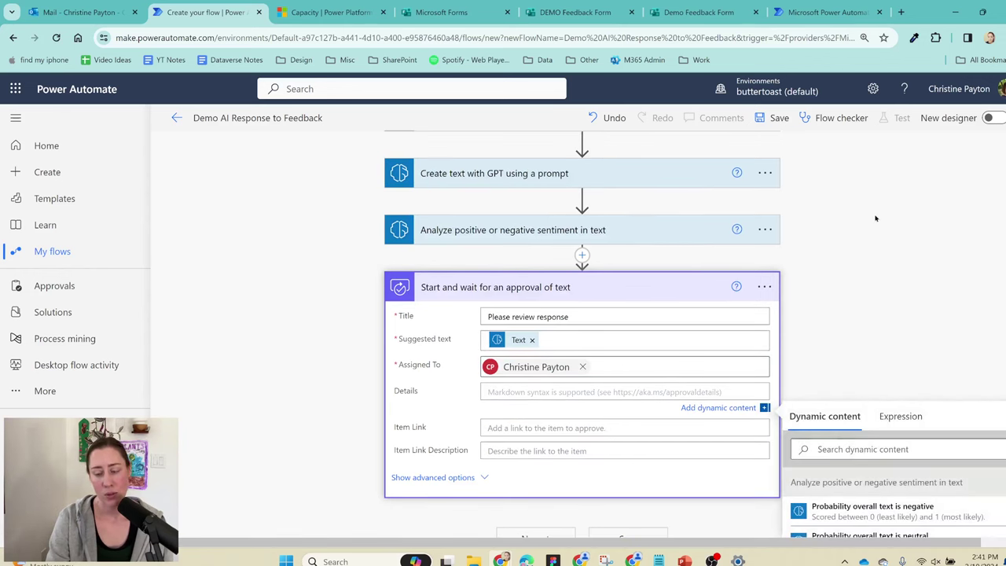
# Step: Add 'User Feedback:' followed by the feedback answer to the approval details
pyautogui.scroll(-2, 876, 218)
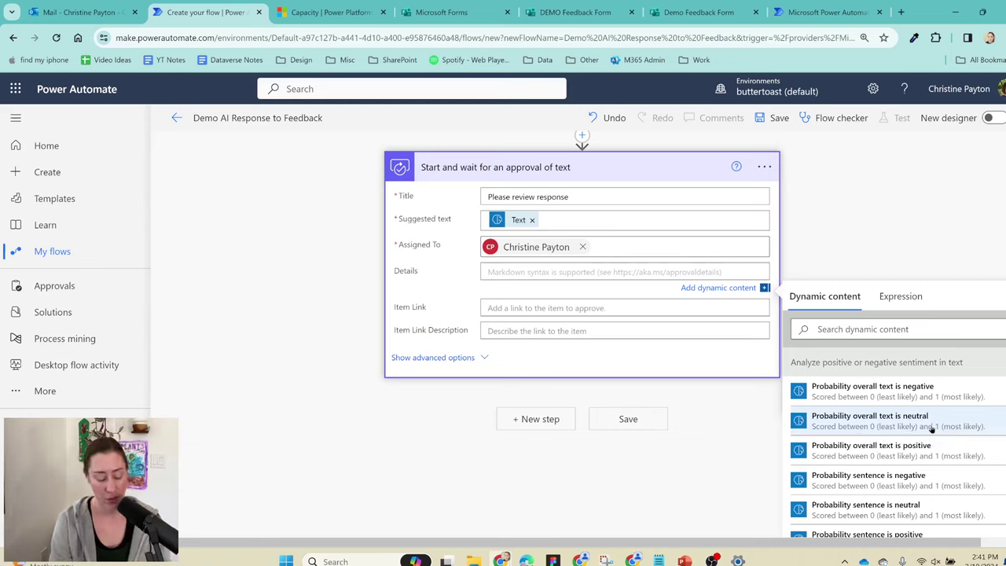
pyautogui.write('User Feedback:')
pyautogui.scroll(-3, 946, 442)
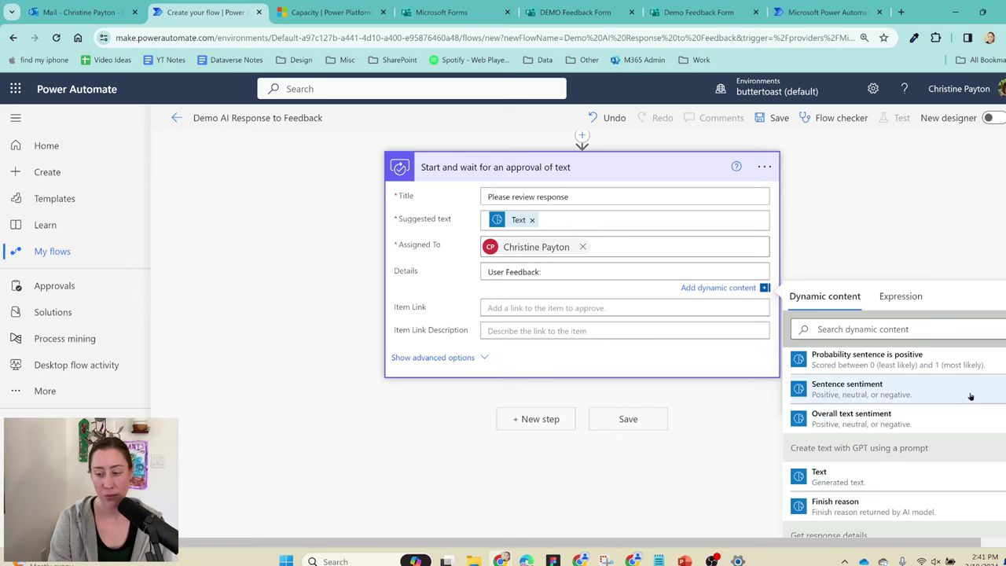
pyautogui.scroll(-1, 944, 440)
pyautogui.scroll(-2, 935, 432)
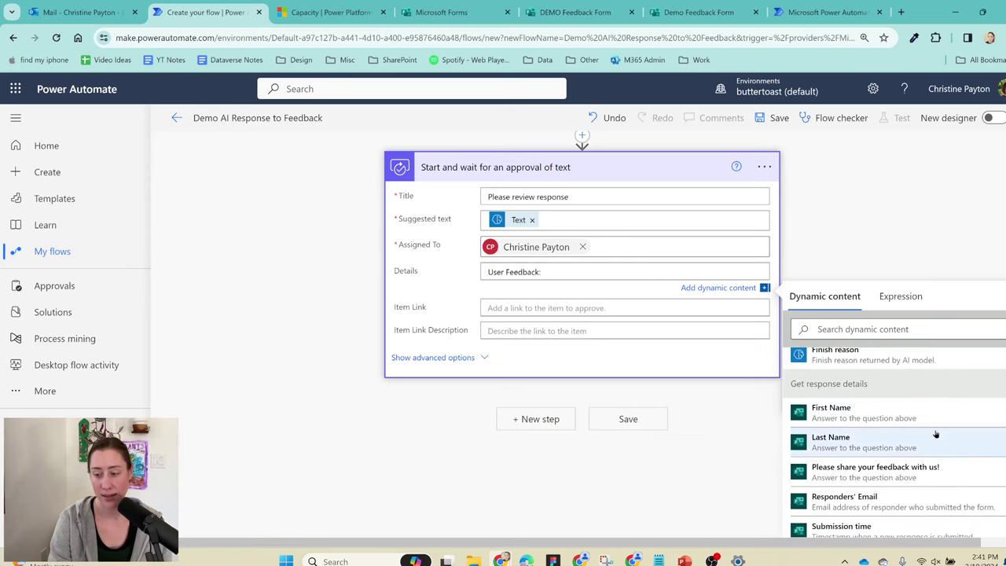
pyautogui.click(939, 468)
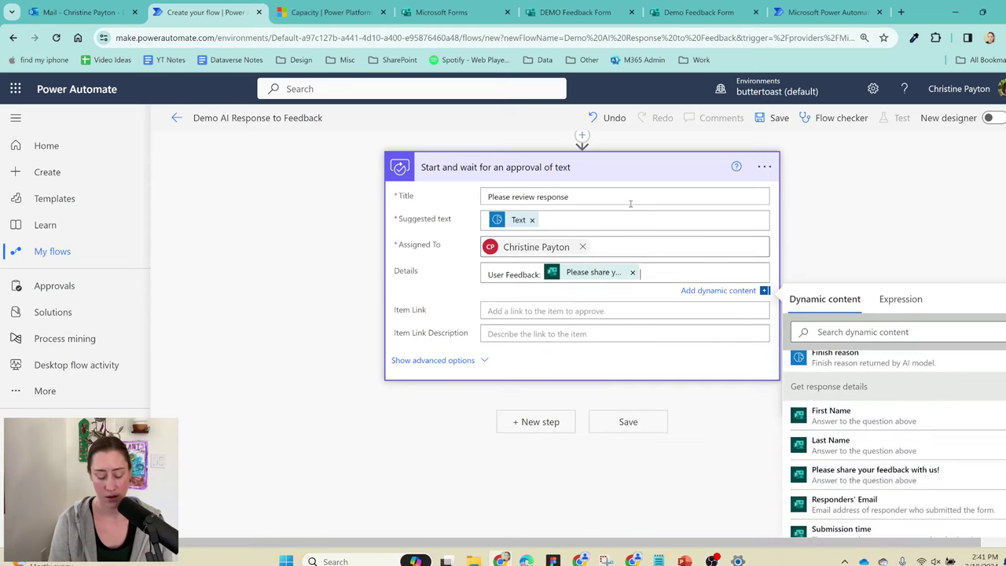
pyautogui.press('Return')
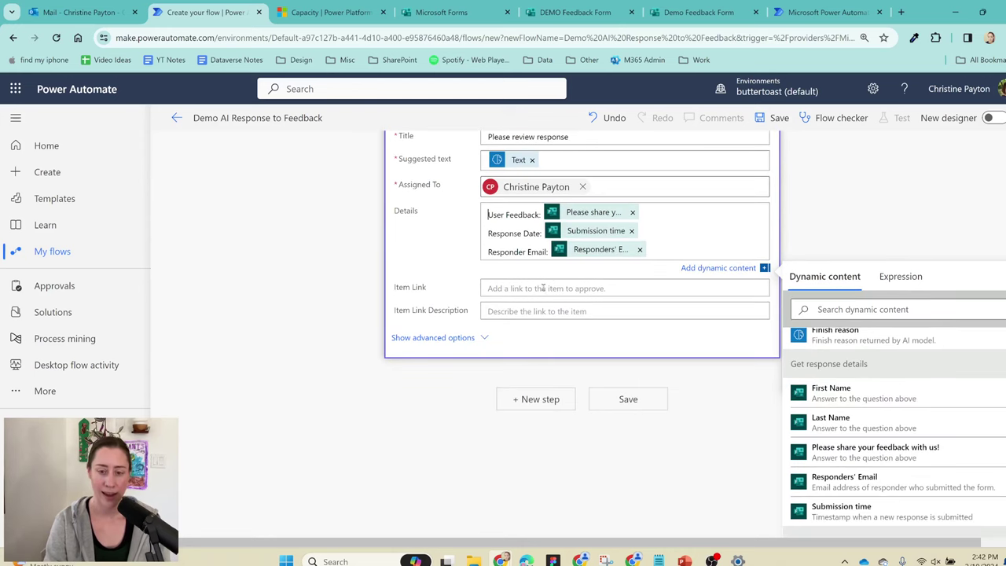
pyautogui.click(508, 290)
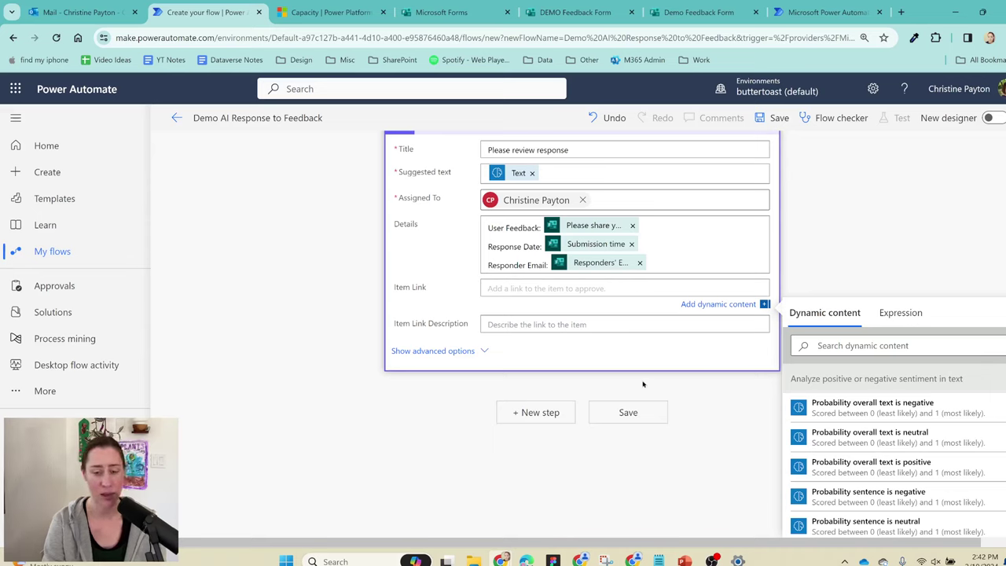
# Step: Add a Condition checking whether the approval Outcome is equal to 'Approve'
pyautogui.click(535, 418)
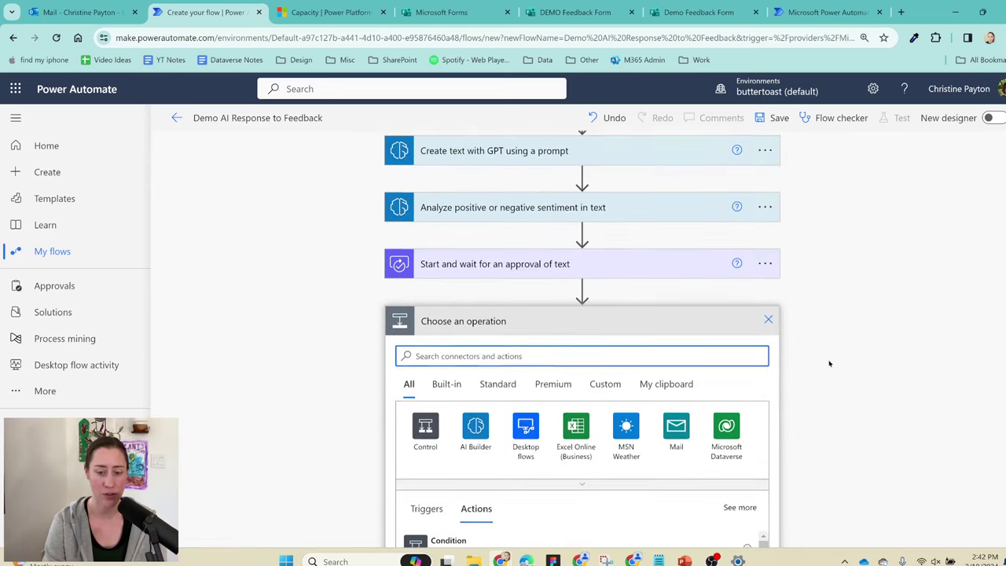
pyautogui.scroll(-3, 826, 364)
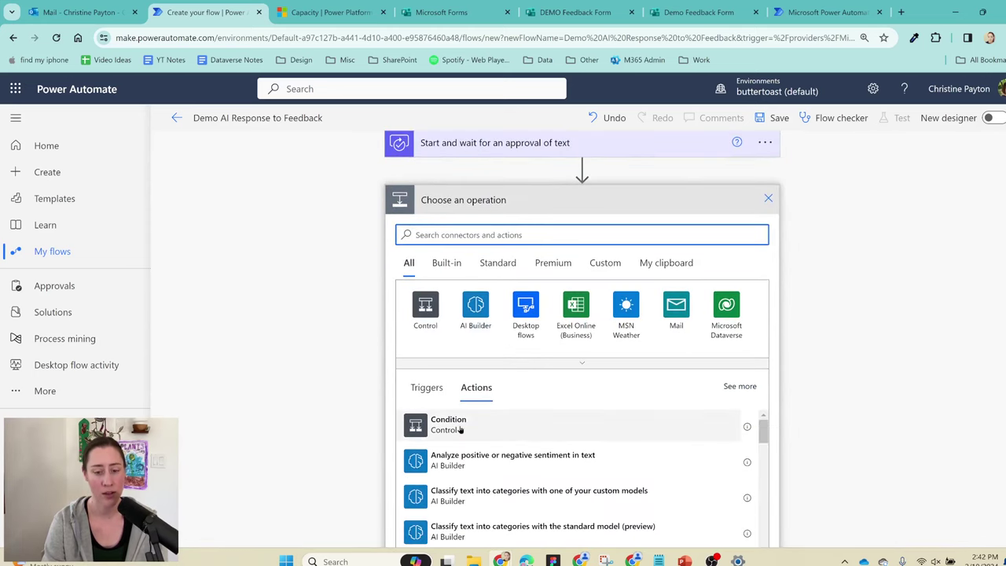
pyautogui.click(461, 430)
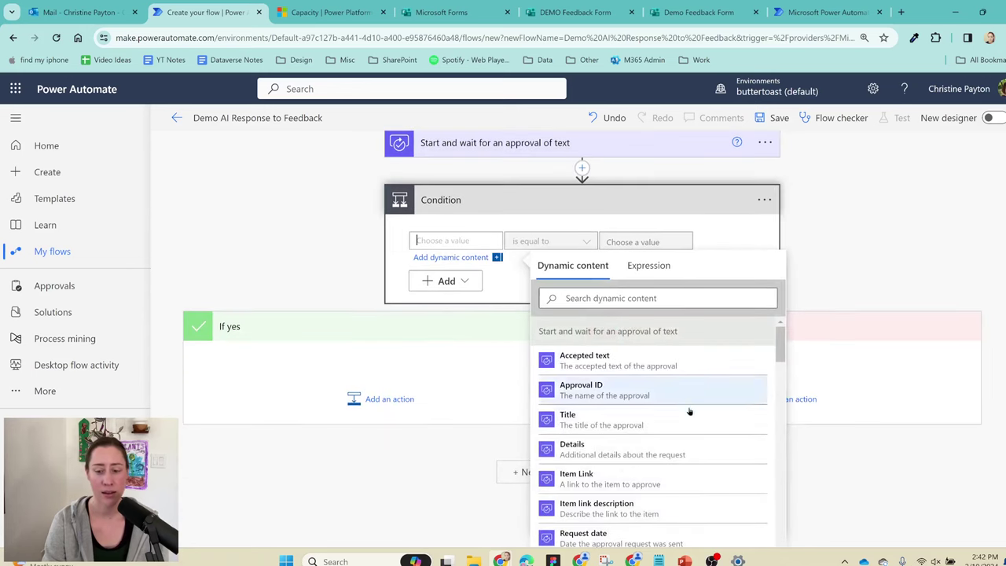
pyautogui.scroll(-2, 697, 433)
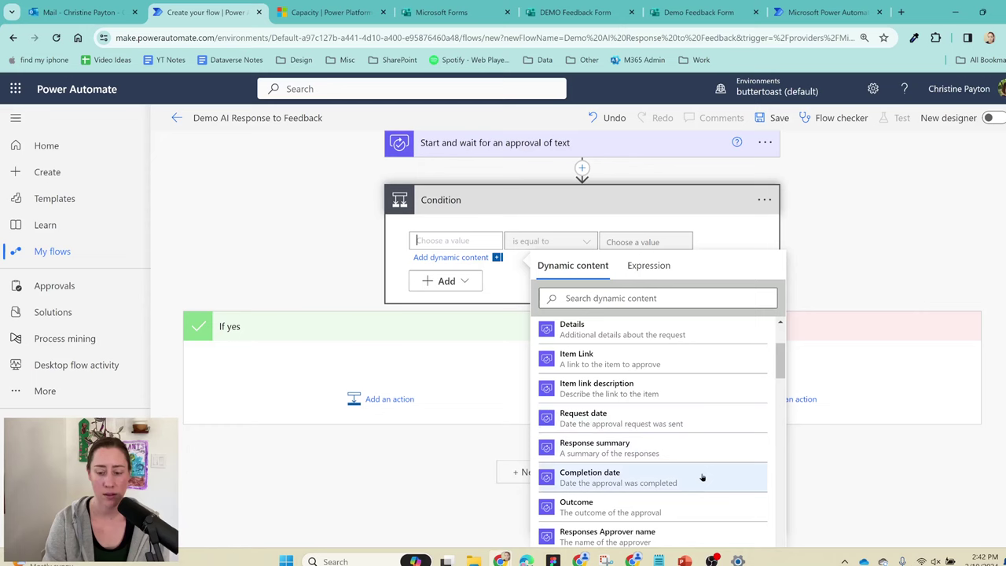
pyautogui.click(695, 509)
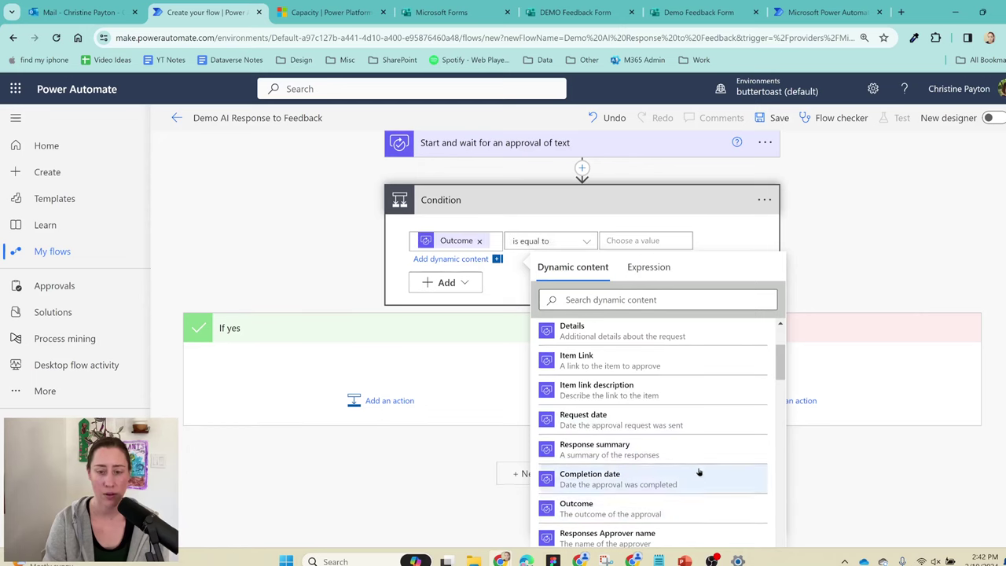
pyautogui.click(638, 240)
pyautogui.write('Approve')
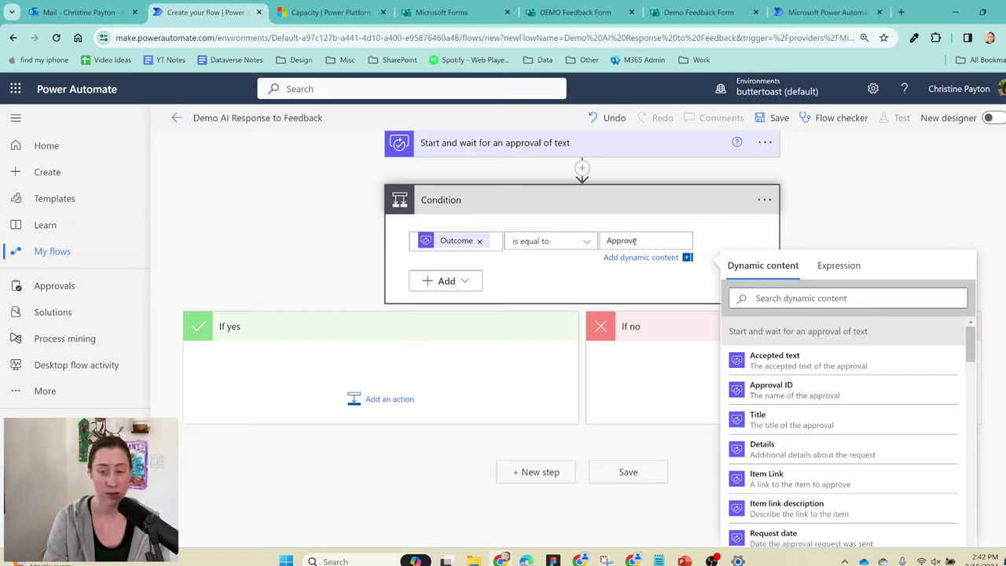
pyautogui.click(369, 391)
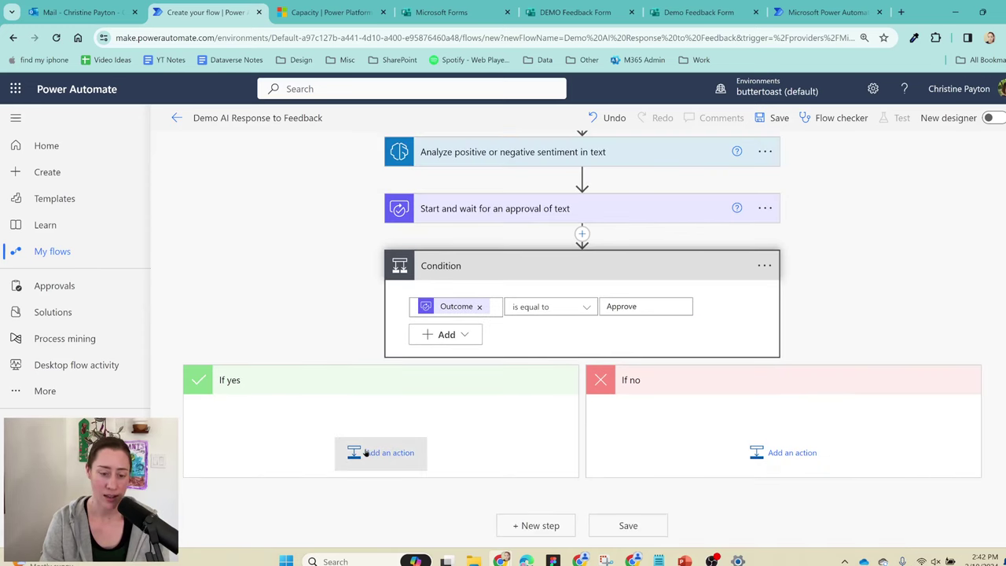
# Step: Add Send an email (V2) in the If yes branch, addressed to the responder's email
pyautogui.click(367, 452)
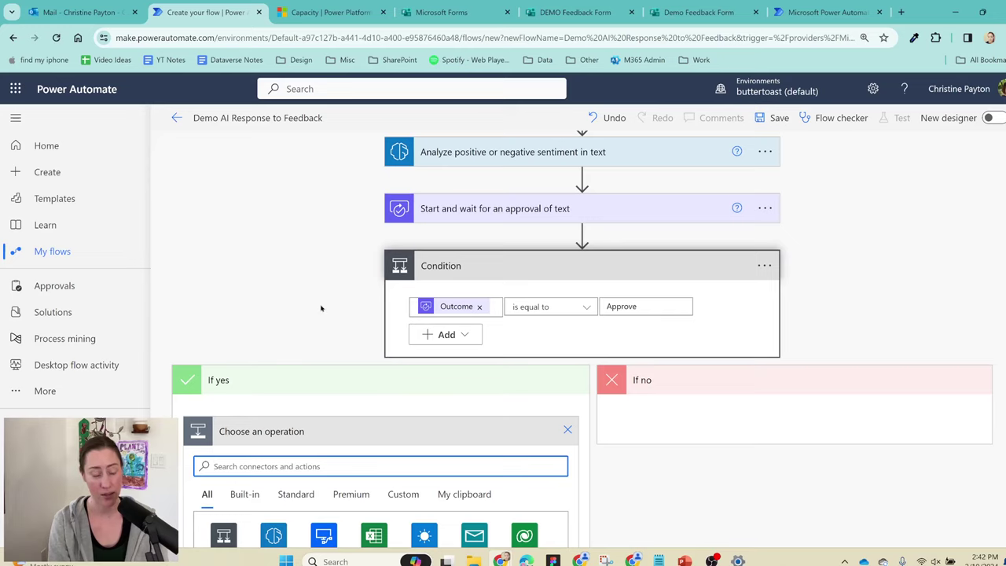
pyautogui.write('send')
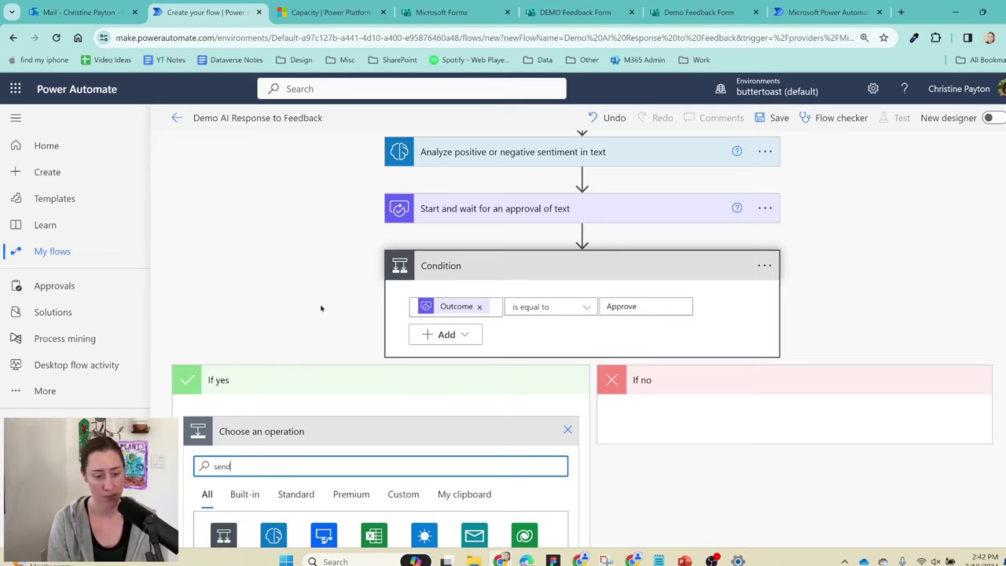
pyautogui.write(' an email')
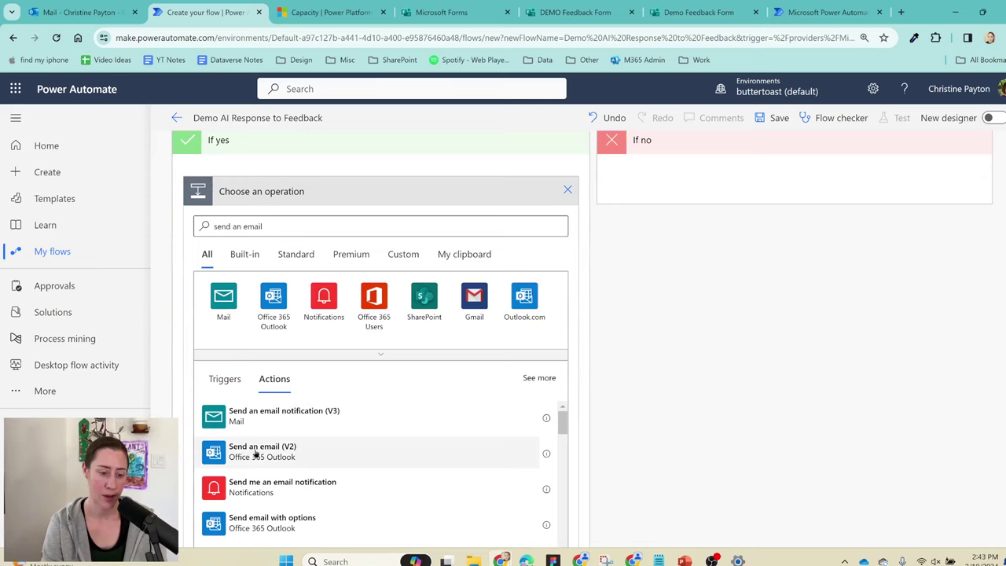
pyautogui.click(254, 449)
pyautogui.click(430, 283)
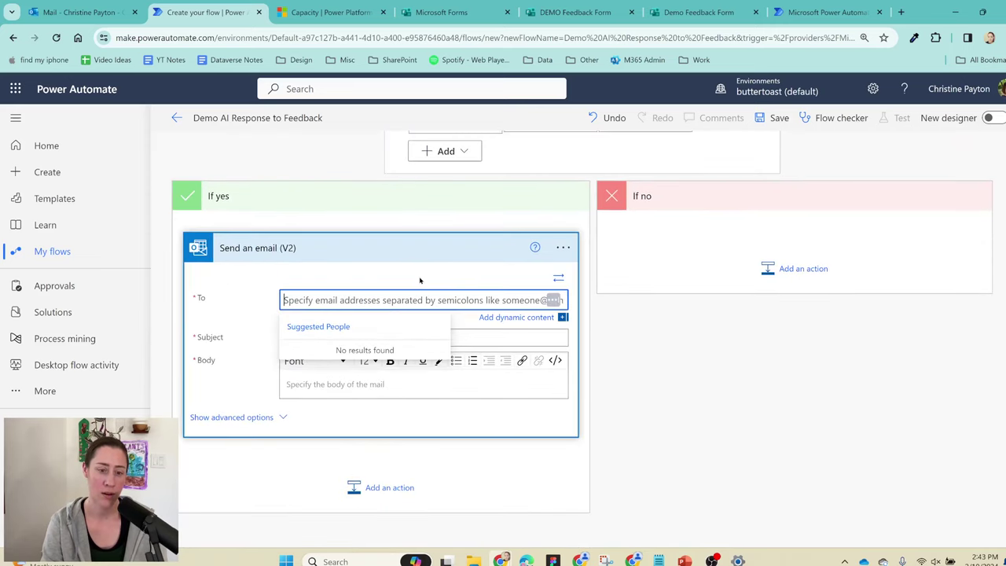
pyautogui.click(511, 317)
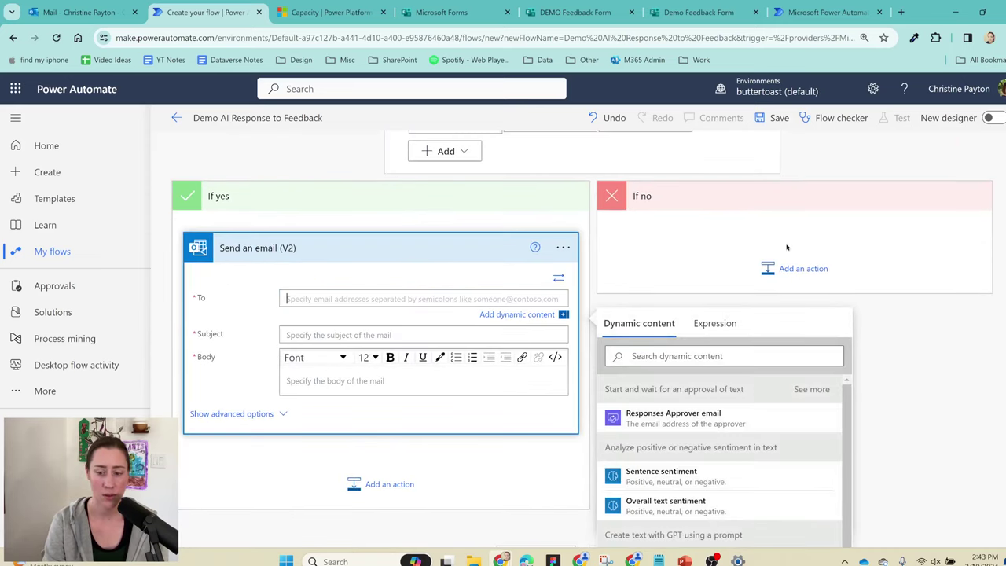
pyautogui.scroll(-2, 754, 465)
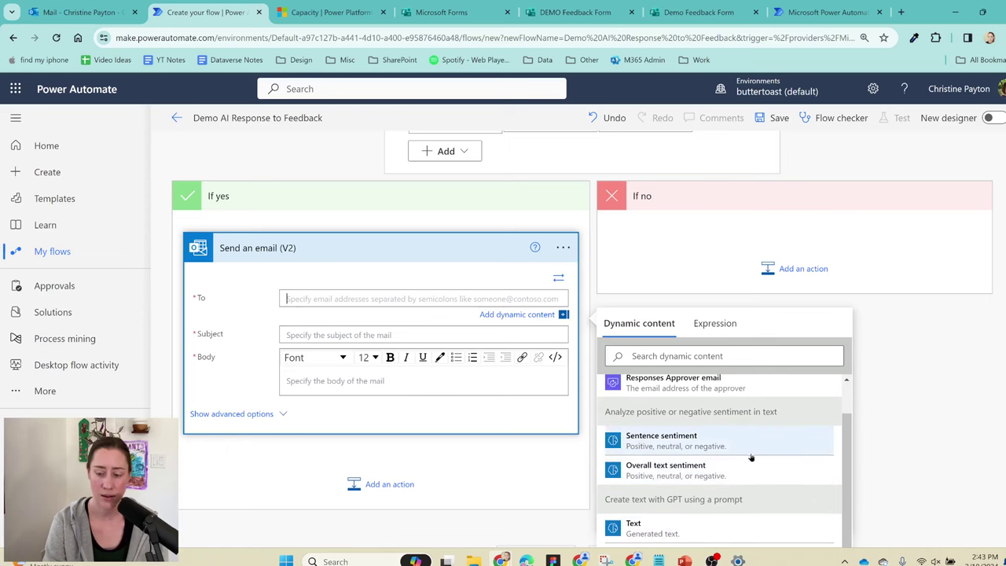
pyautogui.scroll(-1, 755, 463)
pyautogui.click(702, 534)
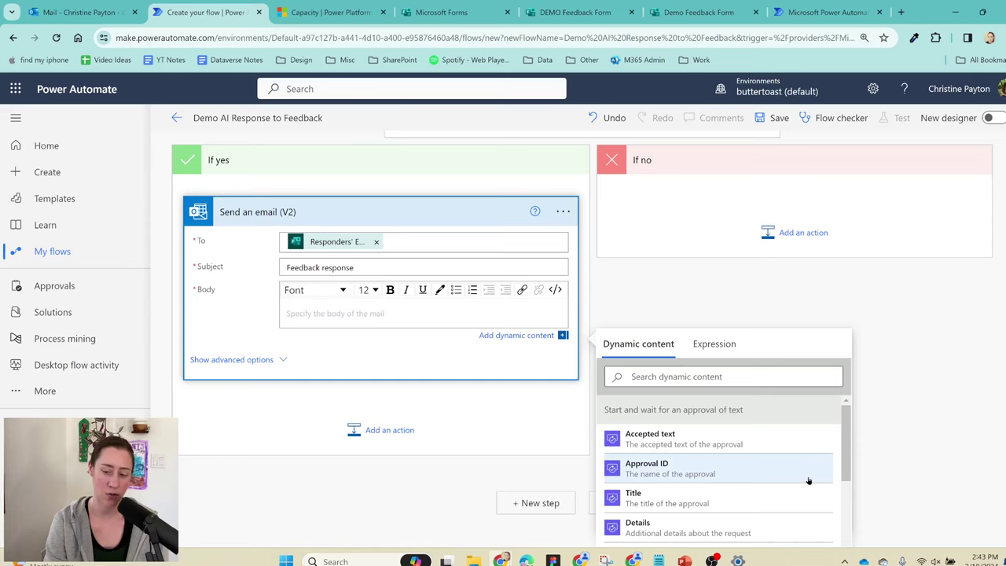
# Step: Write the body: 'Hi' First Name, the Accepted text, and 'Sincerely, Customer Service'
pyautogui.scroll(-3, 809, 479)
pyautogui.scroll(-5, 785, 439)
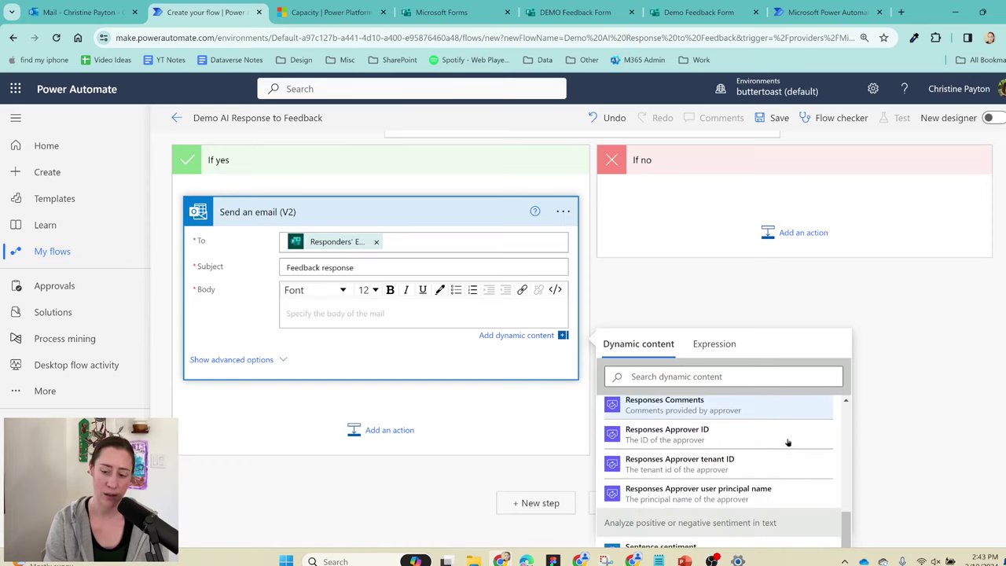
pyautogui.scroll(-5, 786, 442)
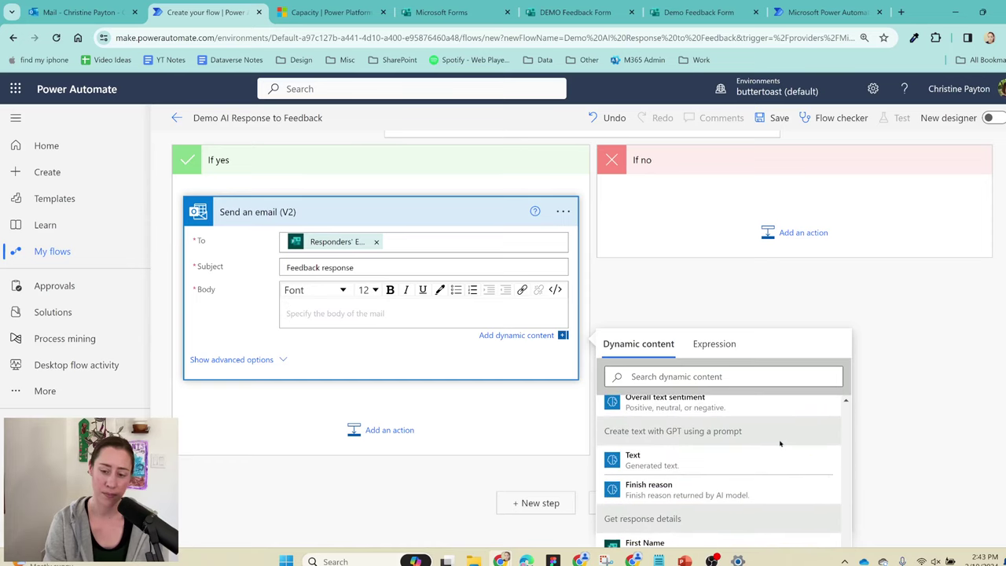
pyautogui.click(750, 491)
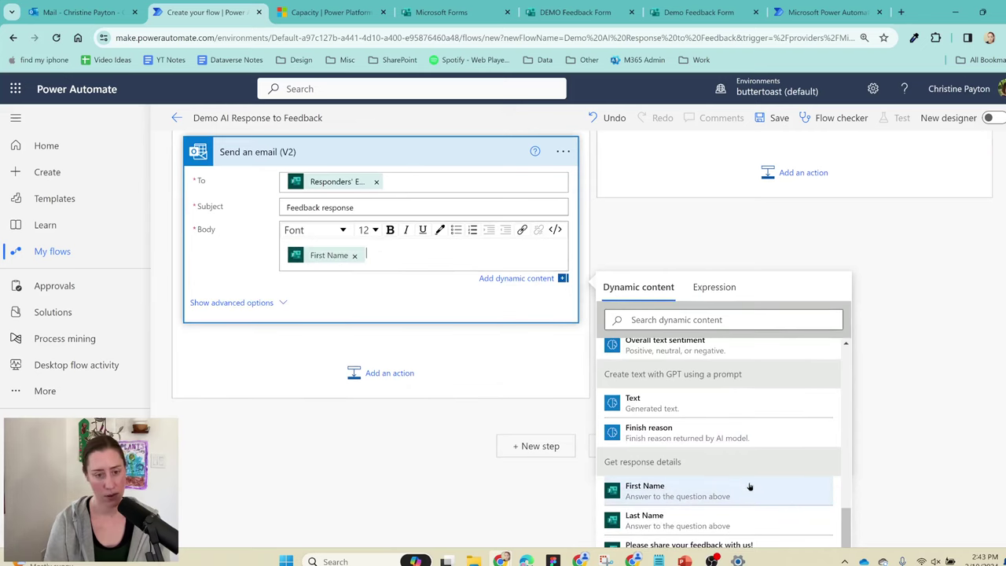
pyautogui.write('Hi')
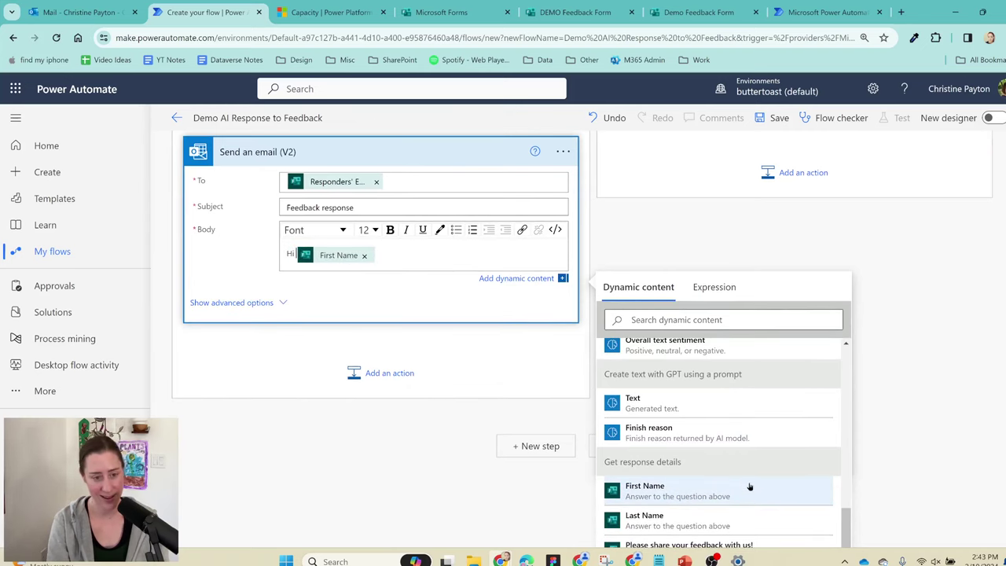
pyautogui.click(391, 258)
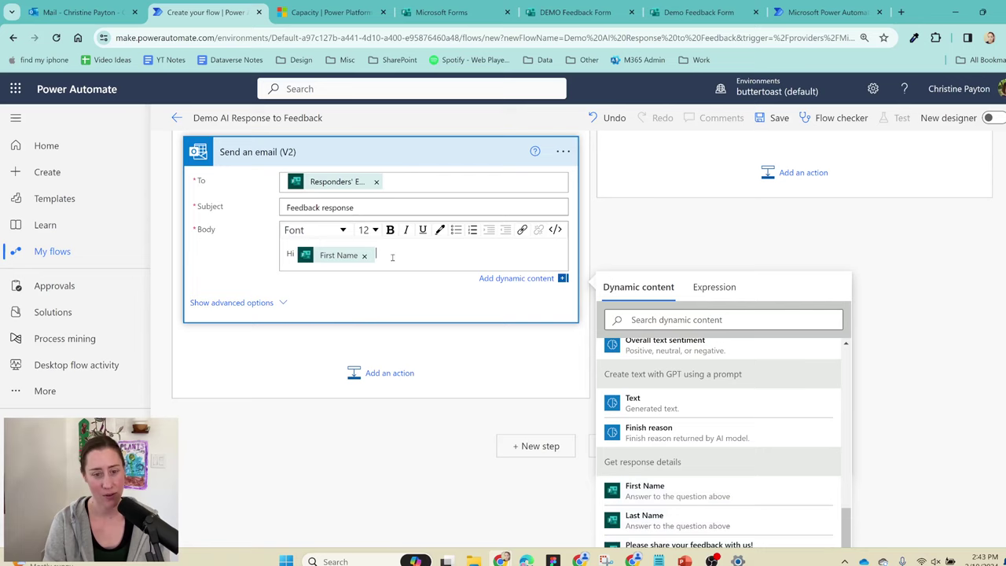
pyautogui.write(',')
pyautogui.press('Return')
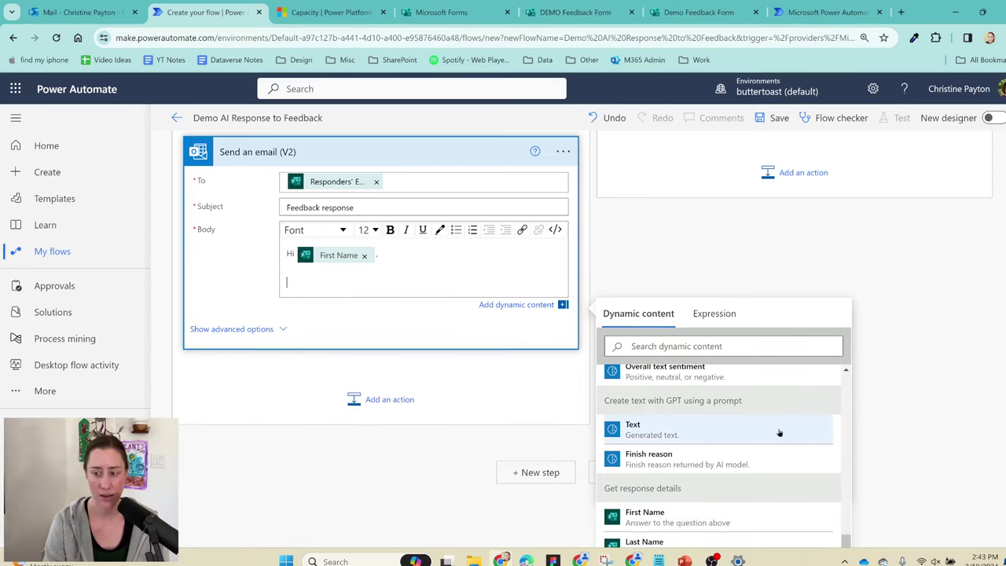
pyautogui.scroll(10, 780, 433)
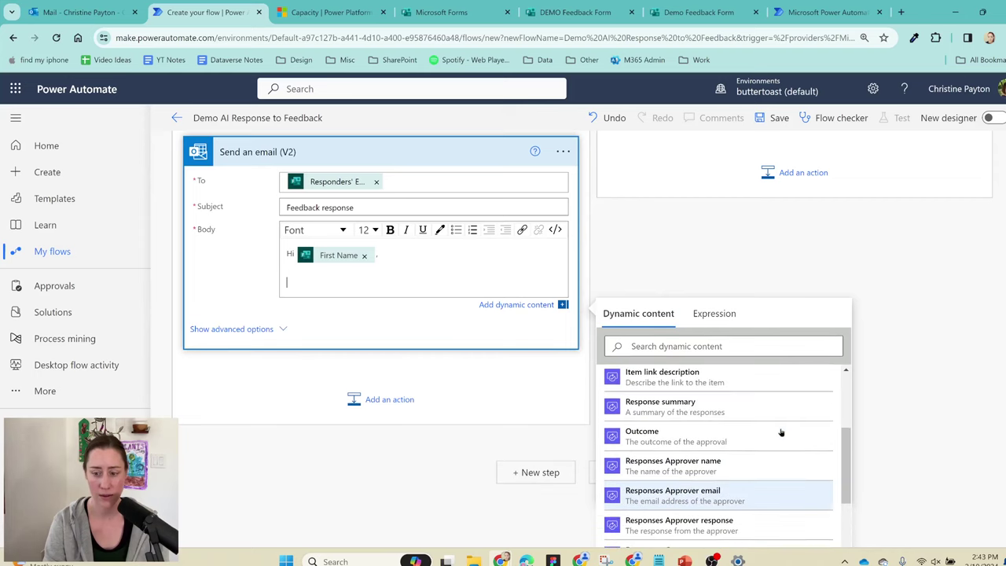
pyautogui.scroll(5, 790, 432)
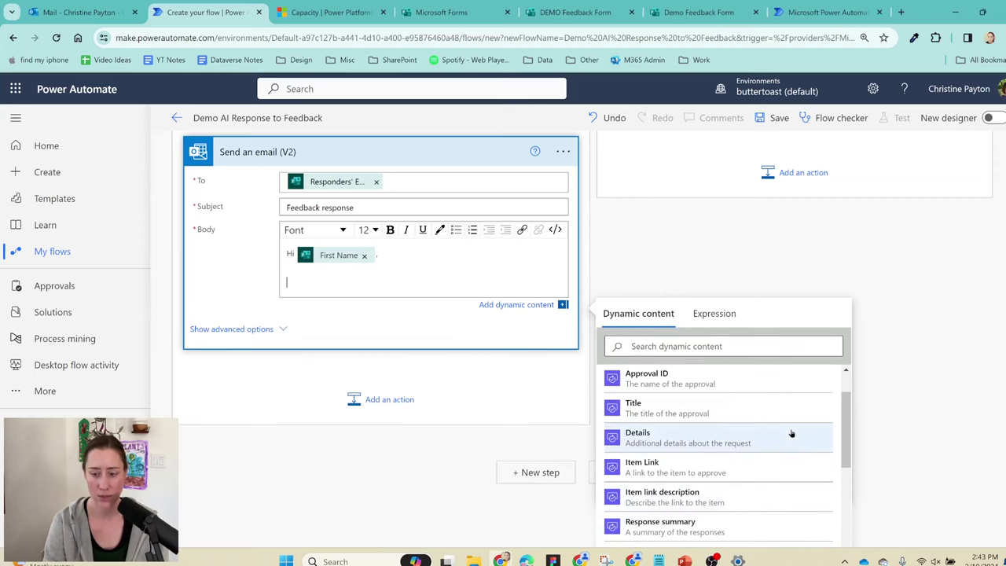
pyautogui.click(652, 409)
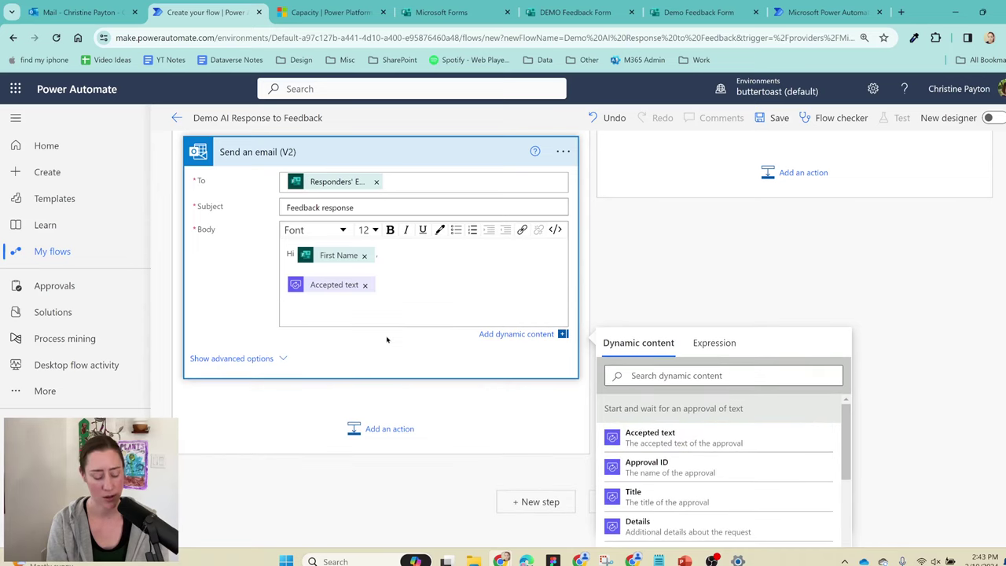
pyautogui.write('Sincerely, Customer Service')
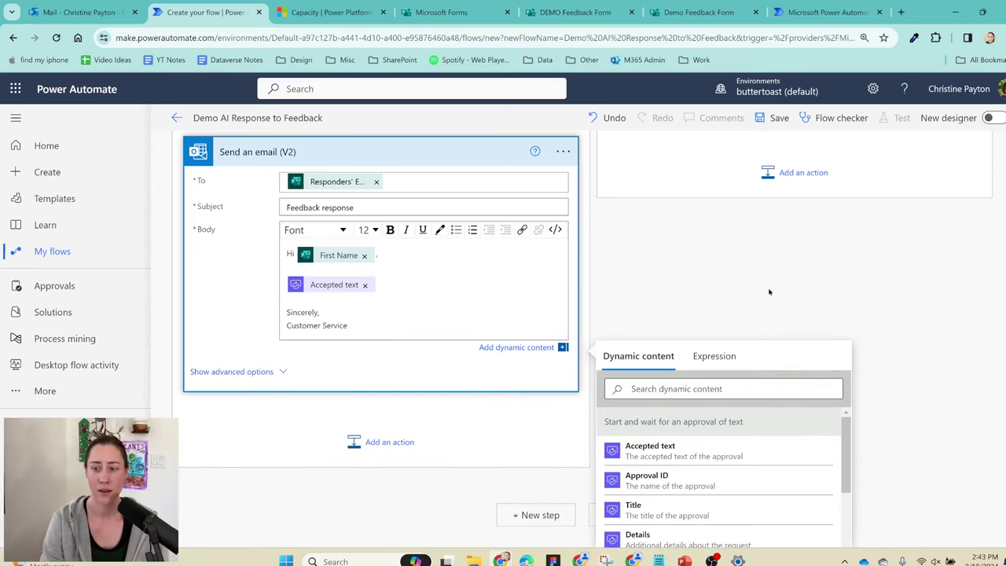
pyautogui.scroll(2, 769, 290)
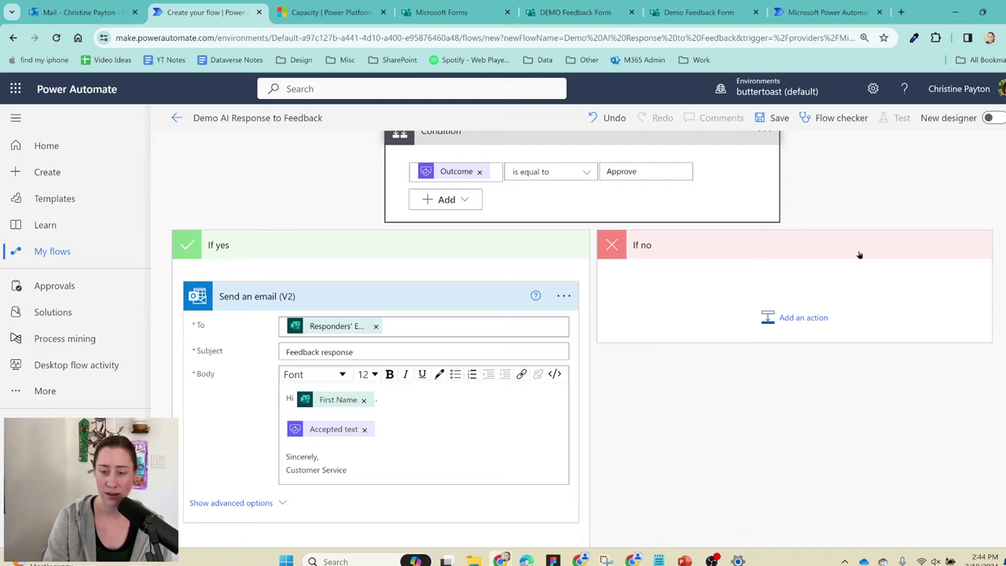
pyautogui.scroll(-3, 802, 260)
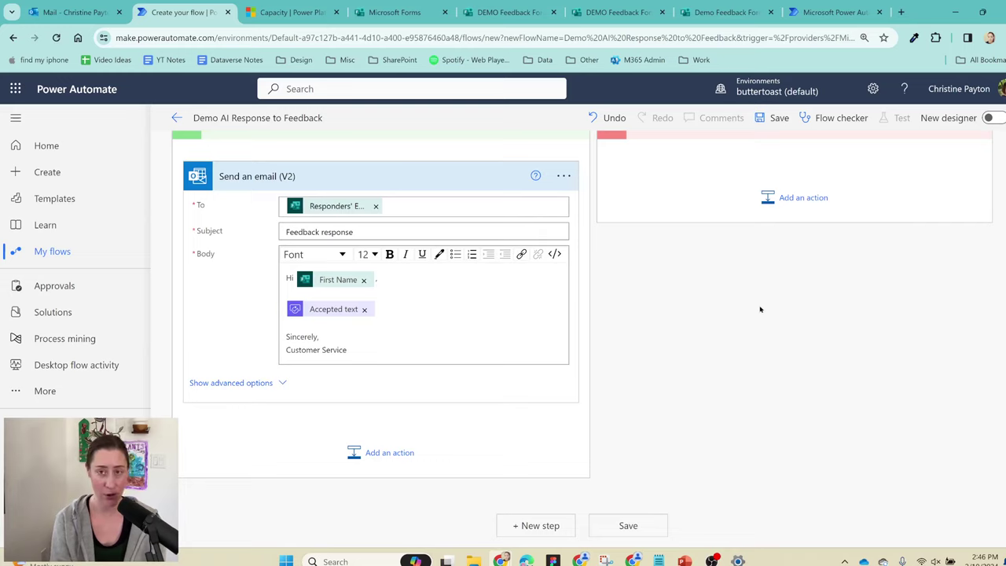
# Step: Open the DEMO Feedback Form's responses in Excel from the Responses tab
pyautogui.click(521, 10)
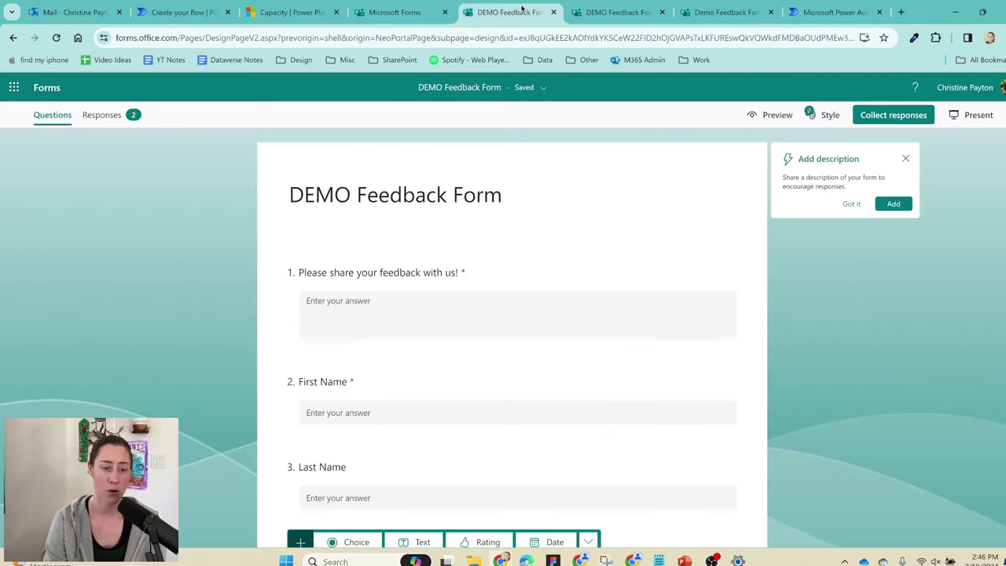
pyautogui.click(105, 116)
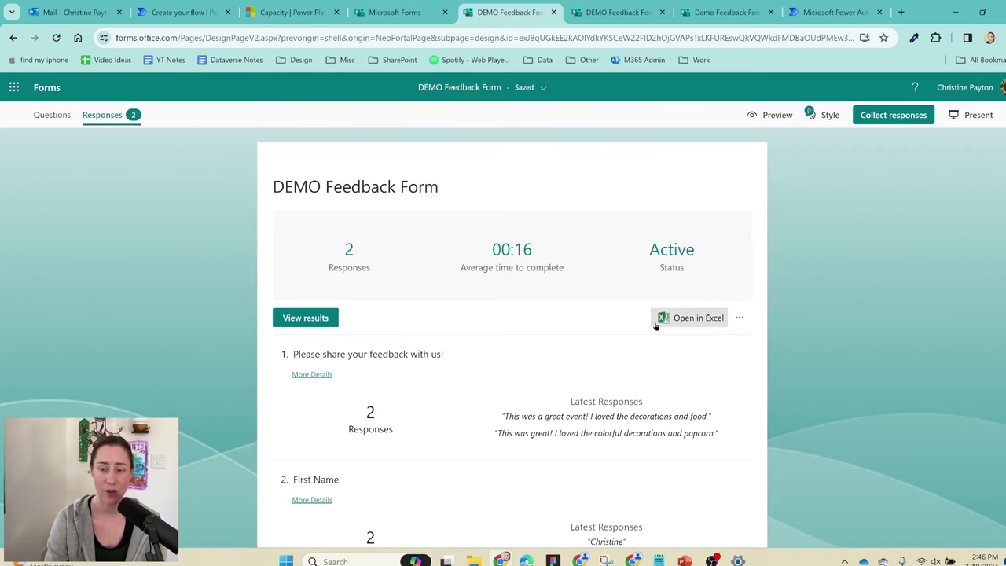
pyautogui.click(691, 319)
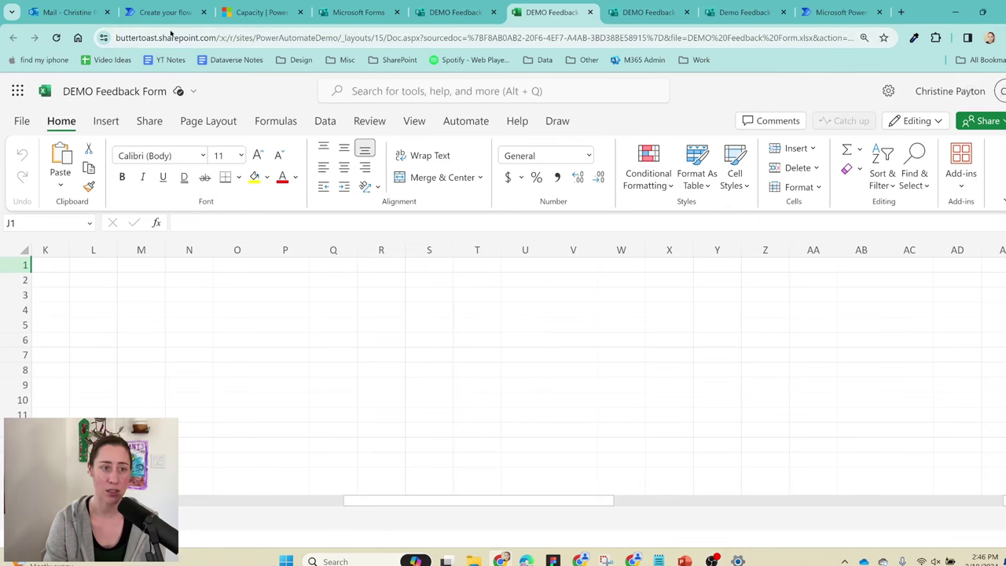
# Step: Add the Response Text and Approval Outcome headers in J1 and K1, widening column J
pyautogui.moveTo(359, 501); pyautogui.dragTo(333, 501)
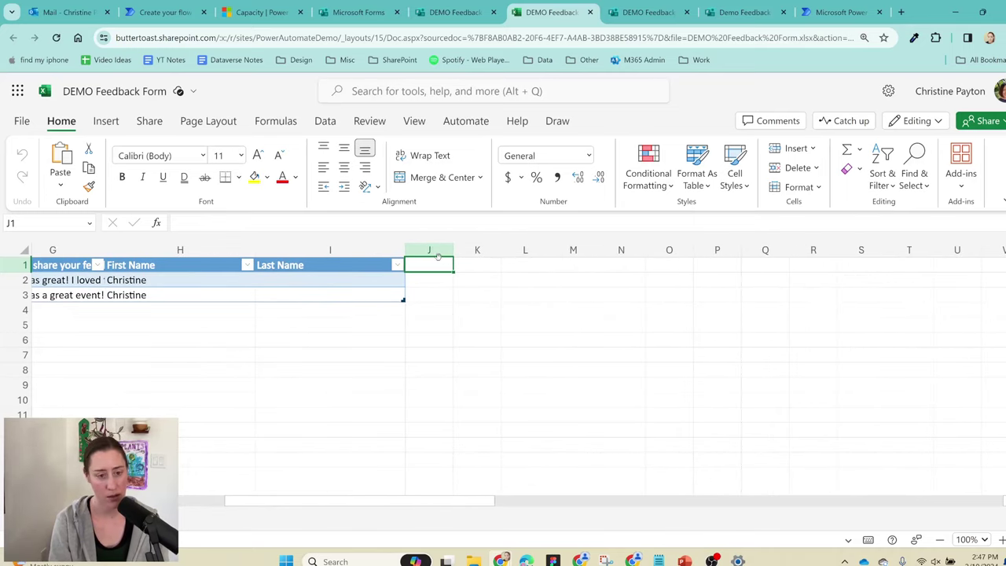
pyautogui.write('Response Text')
pyautogui.press('Tab')
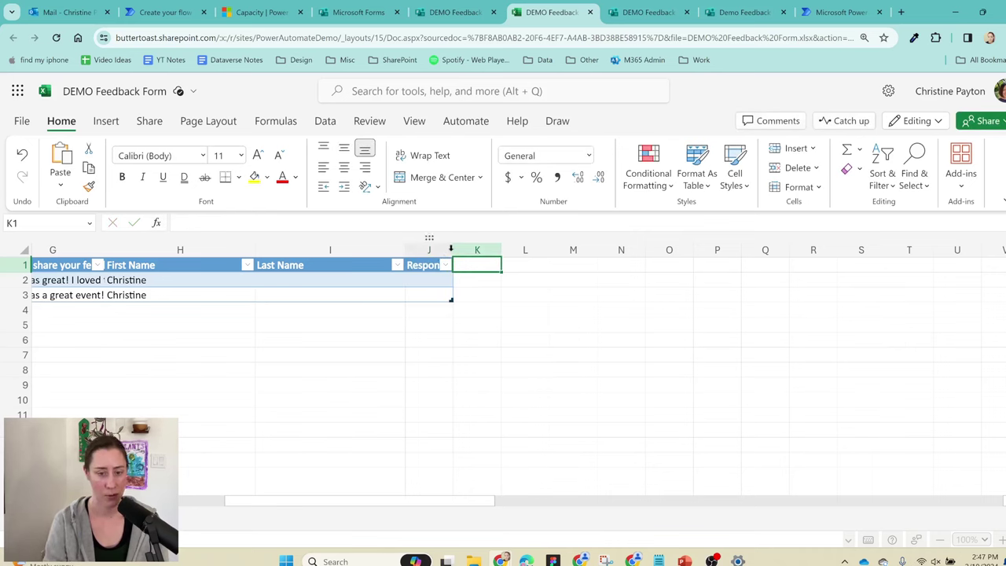
pyautogui.moveTo(452, 250); pyautogui.dragTo(687, 251)
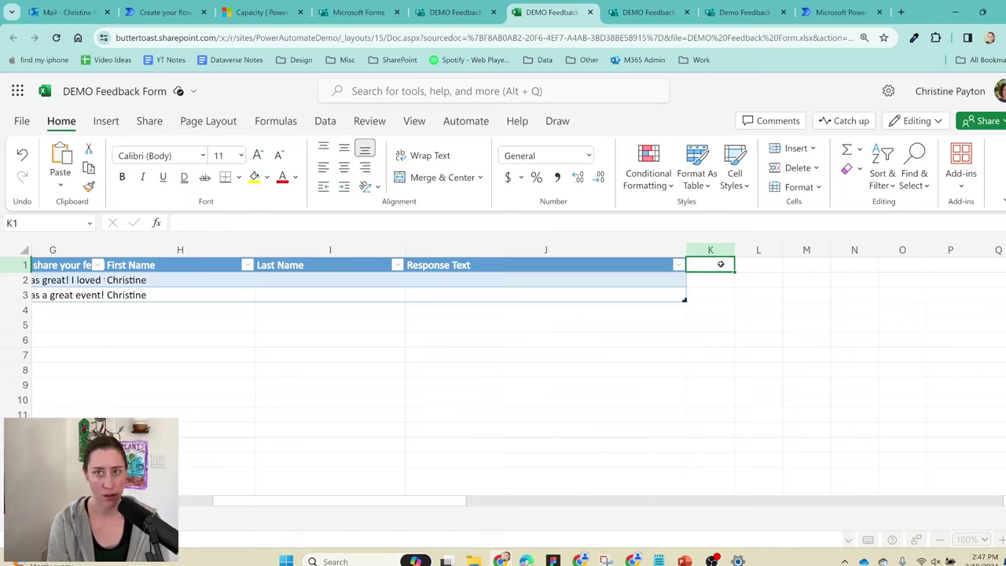
pyautogui.write('Appr')
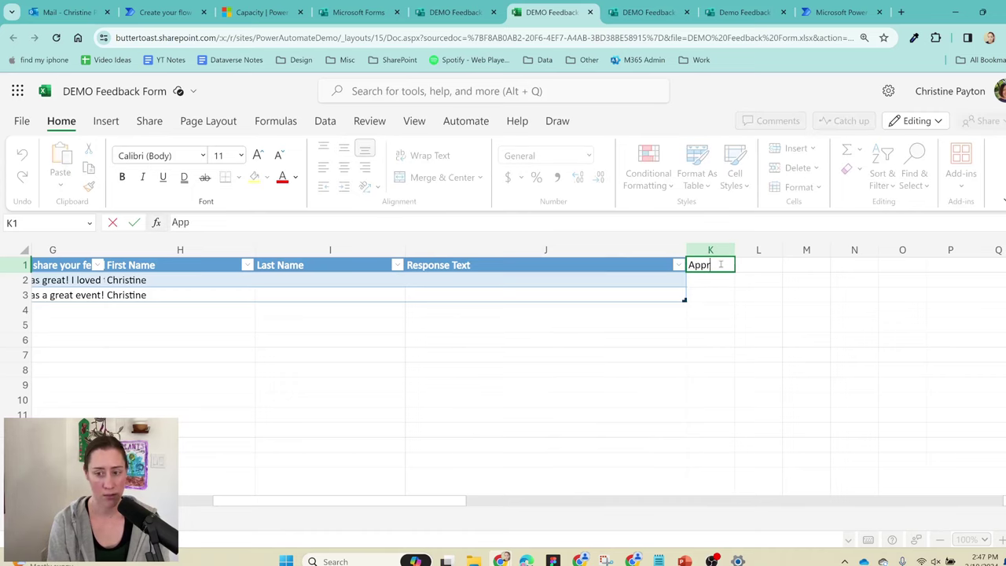
pyautogui.write('oval Outcome')
pyautogui.press('Tab')
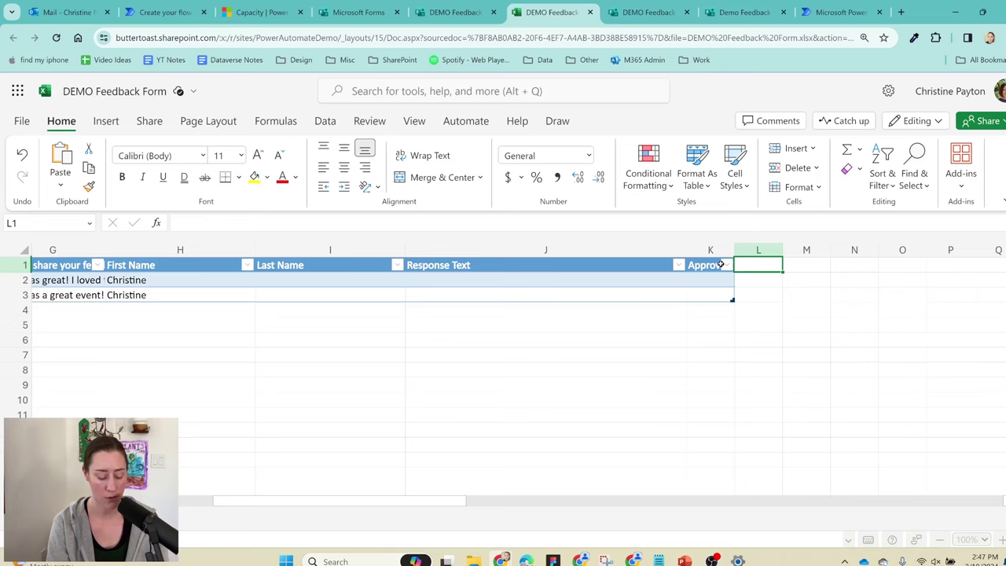
# Step: Add the Approval Outcome Summary, Sentiment and Positive Sentiment Probability headers, widening column L
pyautogui.write('Approval Outcome Summary')
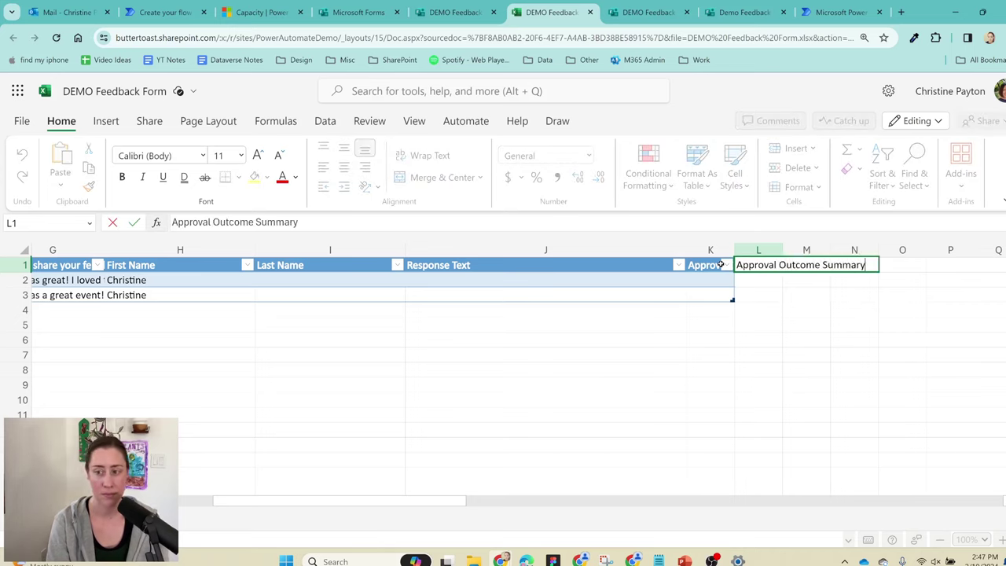
pyautogui.press('Tab')
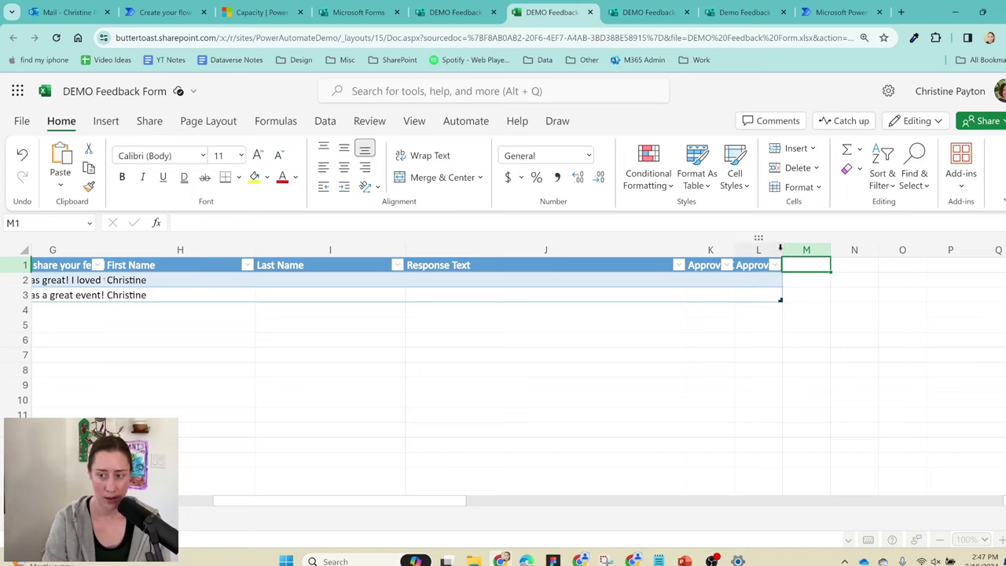
pyautogui.moveTo(783, 250); pyautogui.dragTo(857, 250)
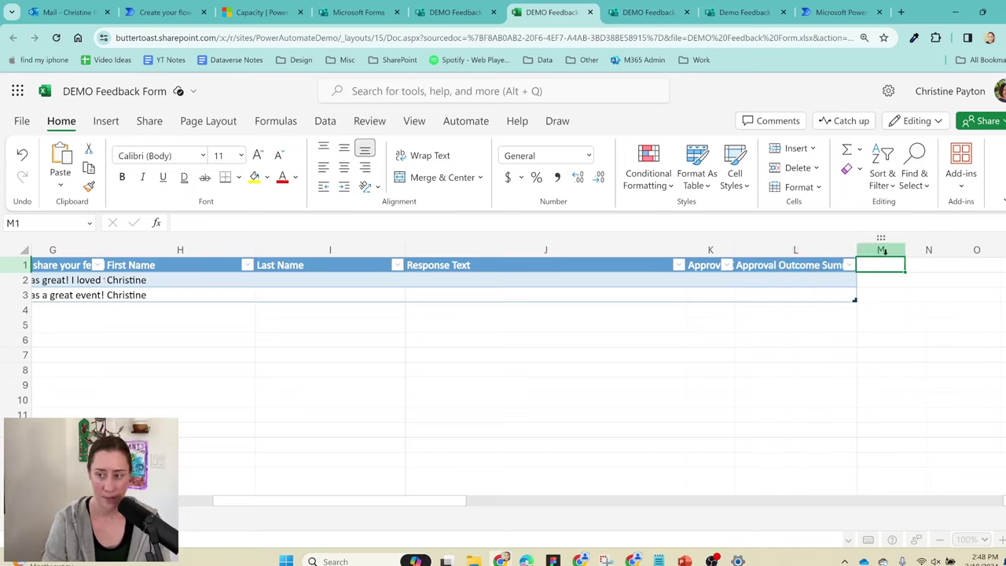
pyautogui.write('Sentiment')
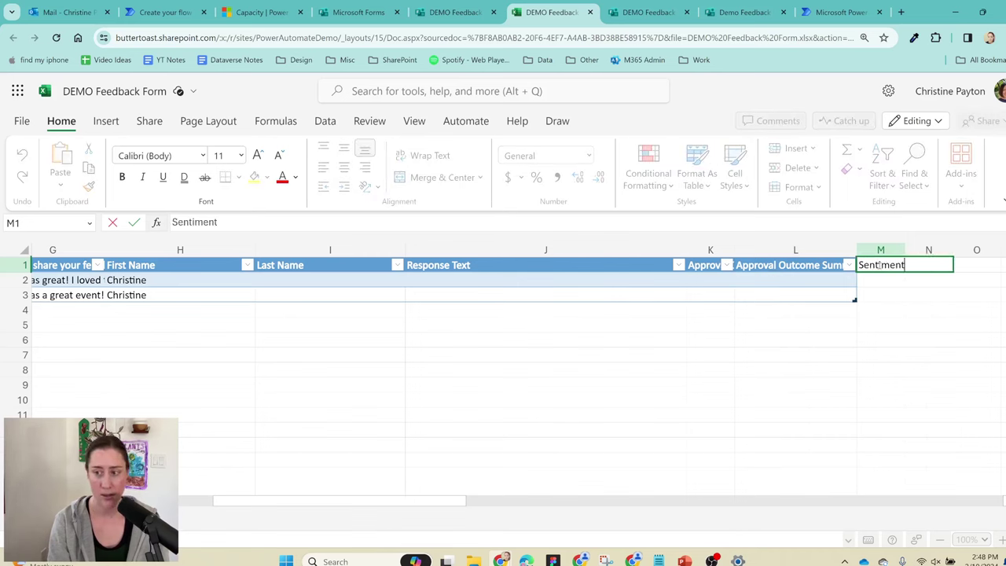
pyautogui.press('Tab')
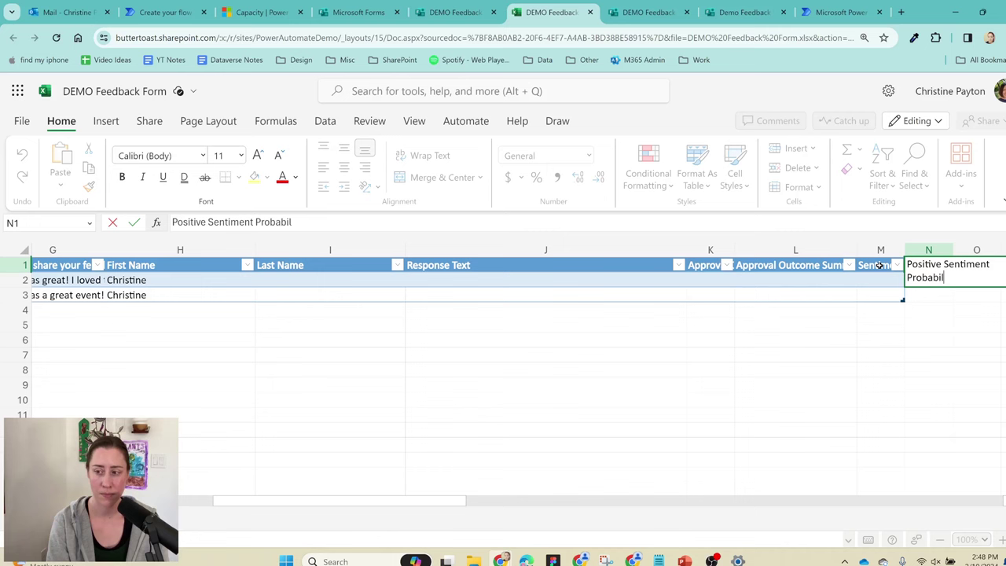
pyautogui.write('ity')
pyautogui.press('Return')
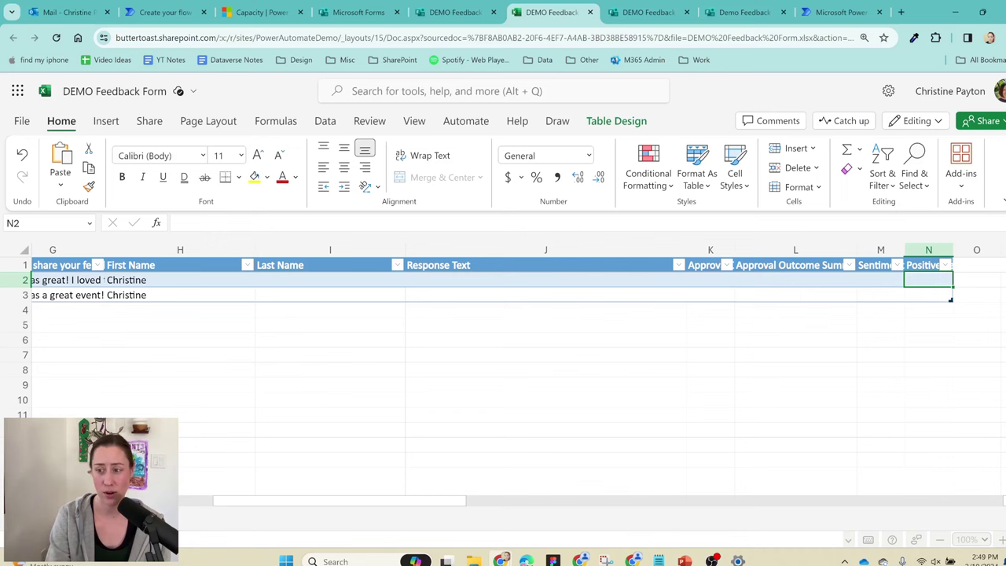
pyautogui.hscroll(-5, 424, 471)
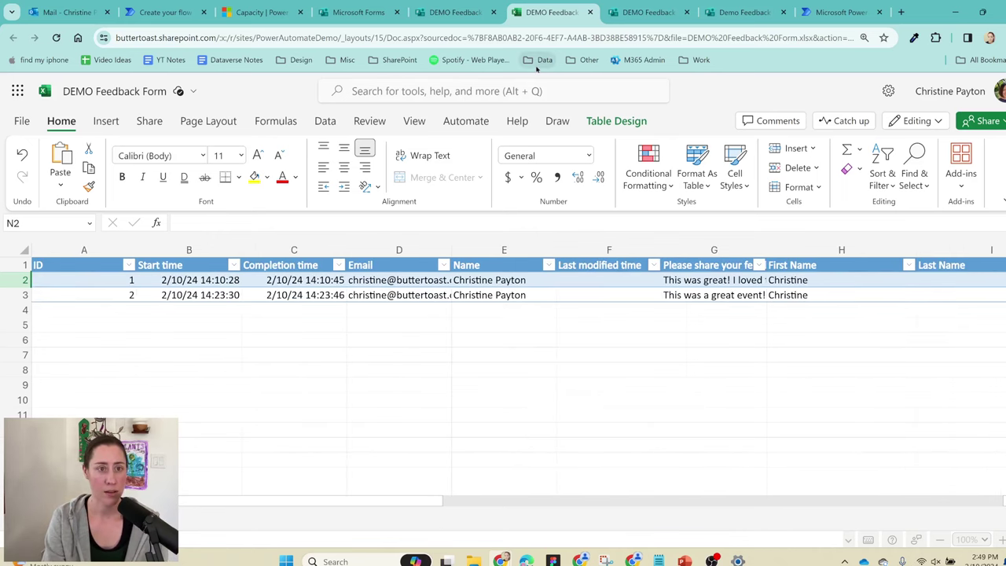
# Step: Add an Excel 'Update a row' action after the condition, found by searching 'update row excel'
pyautogui.click(161, 12)
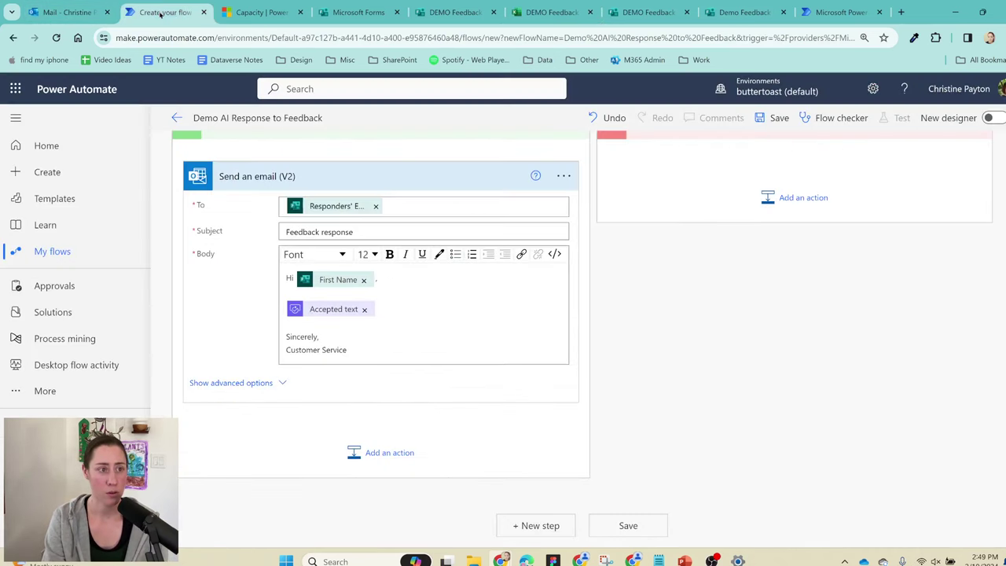
pyautogui.click(526, 526)
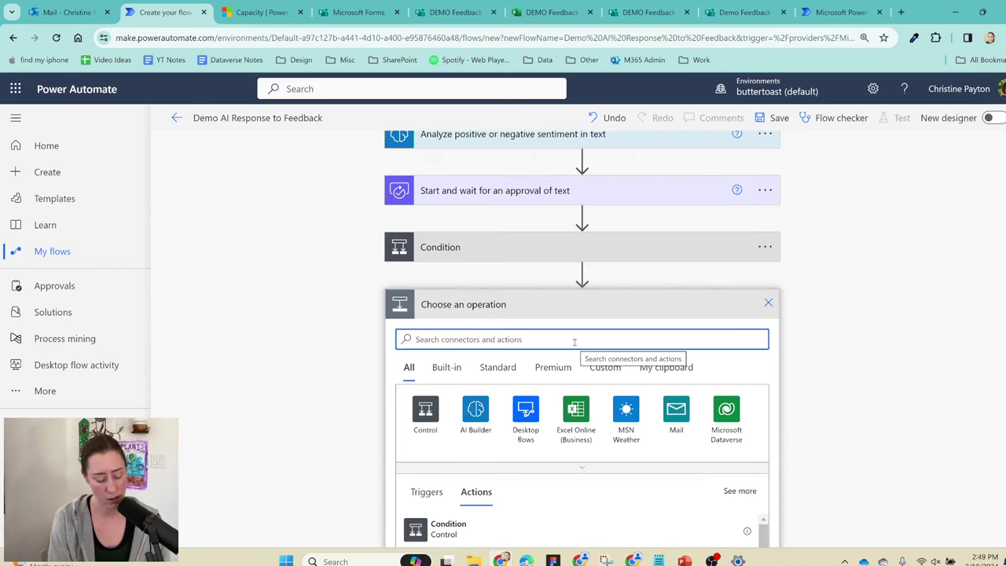
pyautogui.write('update row excel')
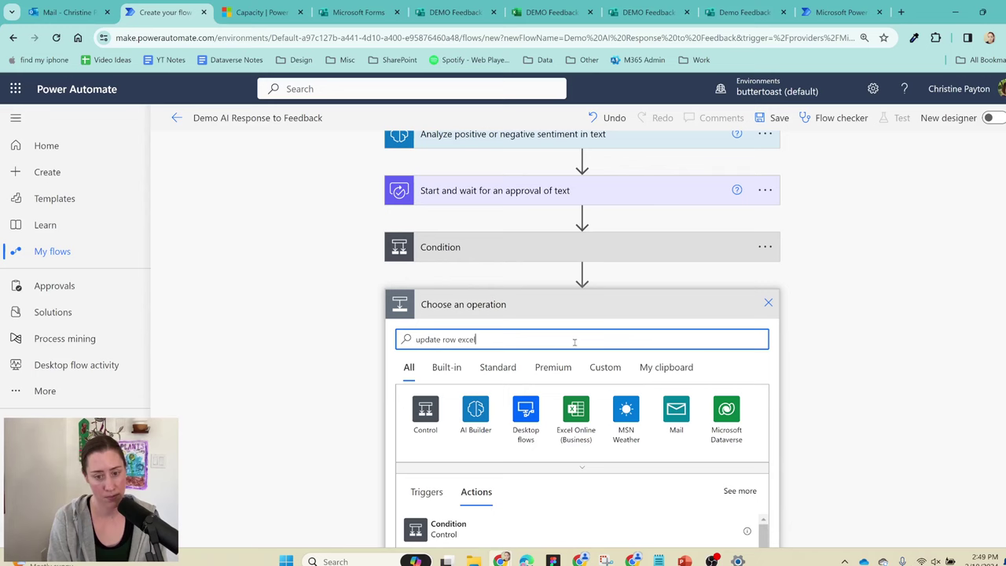
pyautogui.scroll(-2, 534, 409)
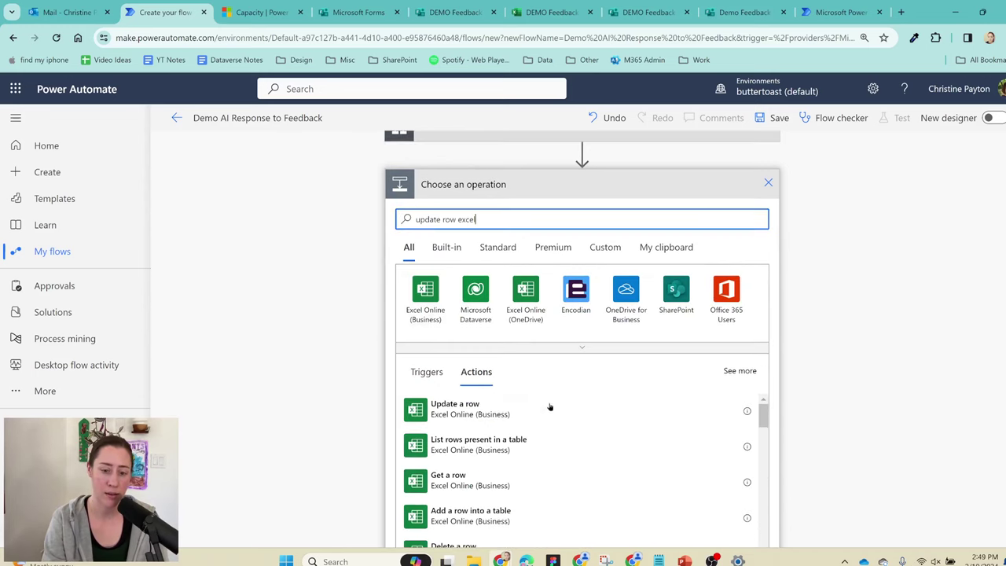
pyautogui.click(548, 412)
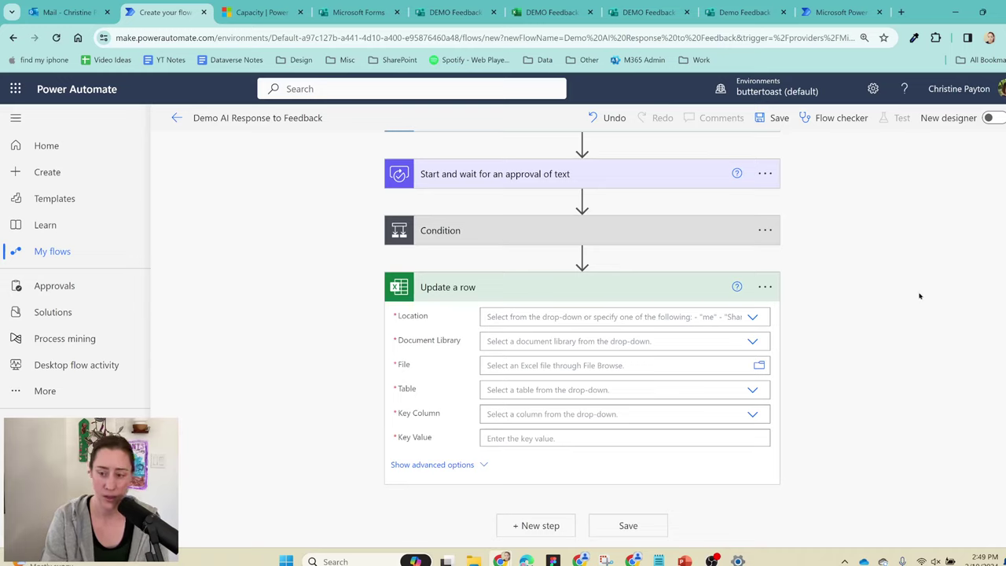
# Step: Target Power Automate Demo's Documents library, DEMO Feedback Form.xlsx and Table1, checking the workbook's columns
pyautogui.click(760, 317)
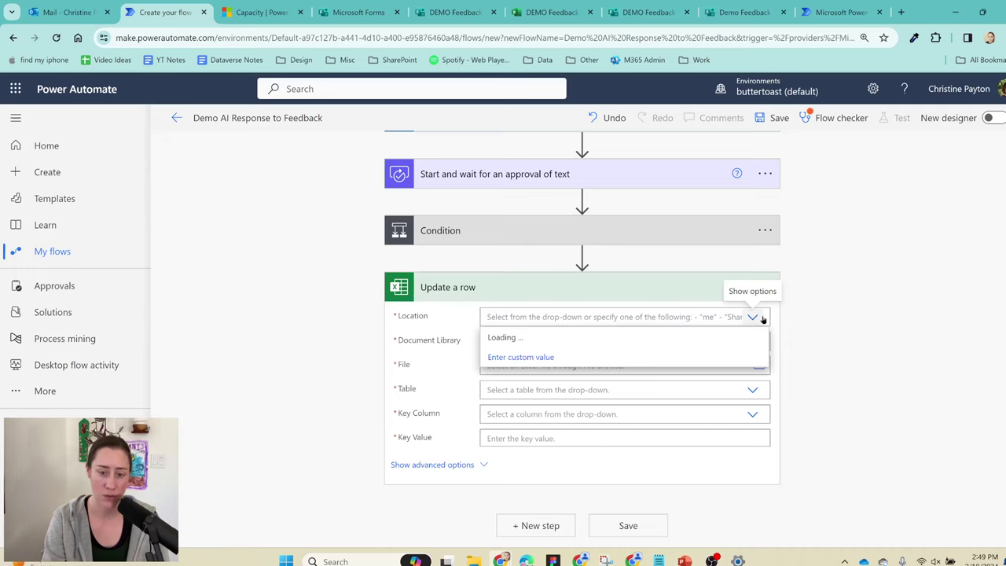
pyautogui.click(624, 414)
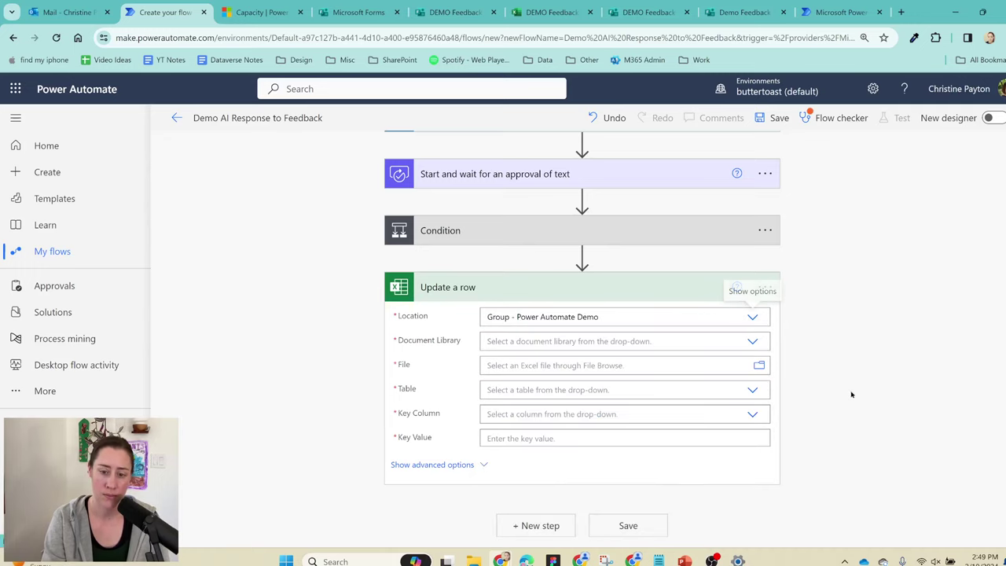
pyautogui.click(751, 342)
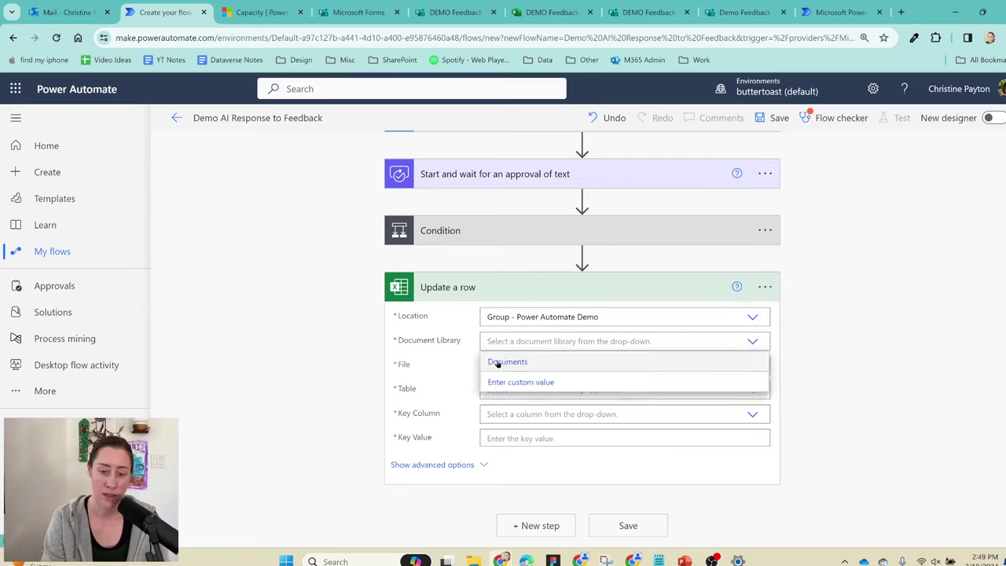
pyautogui.click(499, 362)
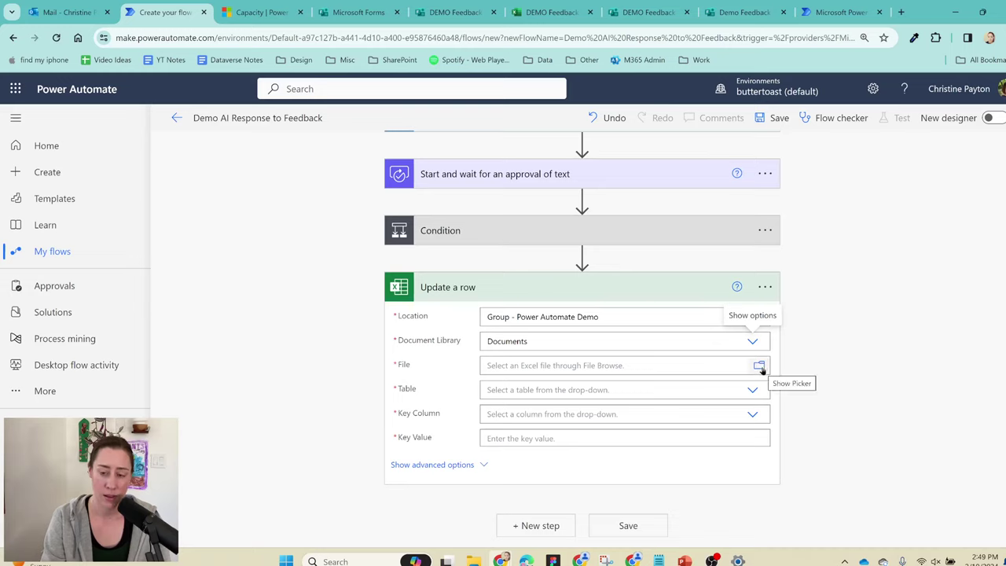
pyautogui.click(759, 367)
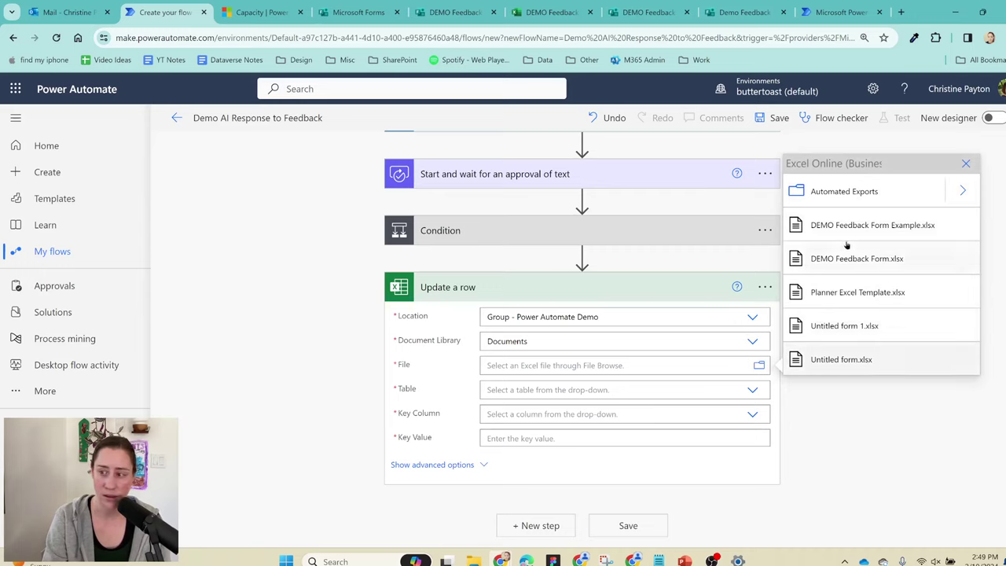
pyautogui.click(807, 261)
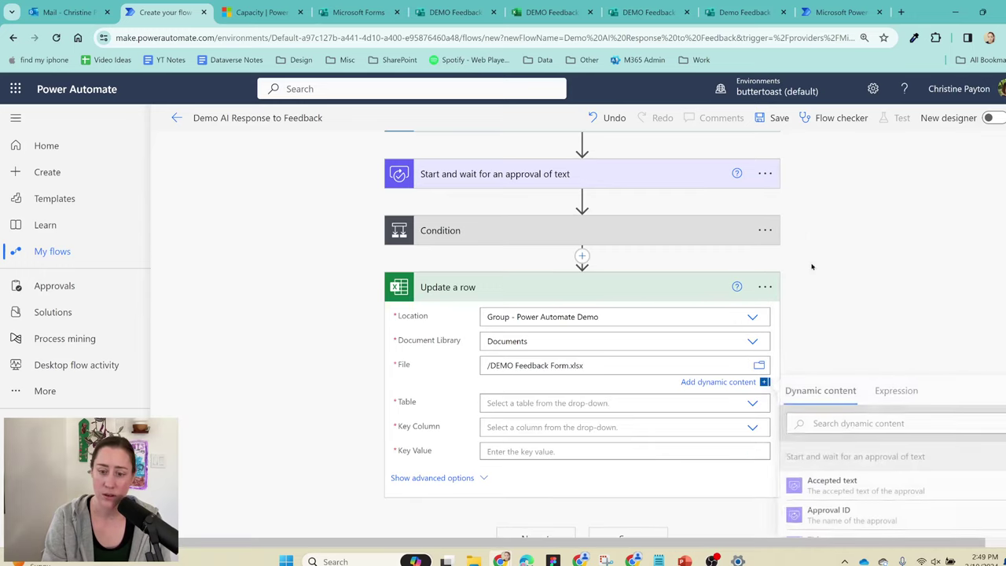
pyautogui.click(753, 403)
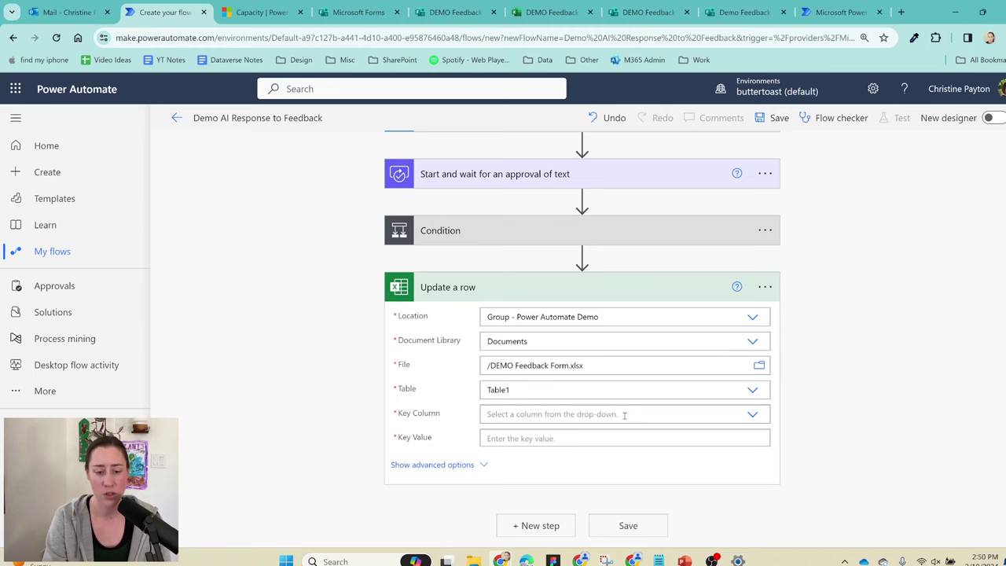
pyautogui.click(624, 416)
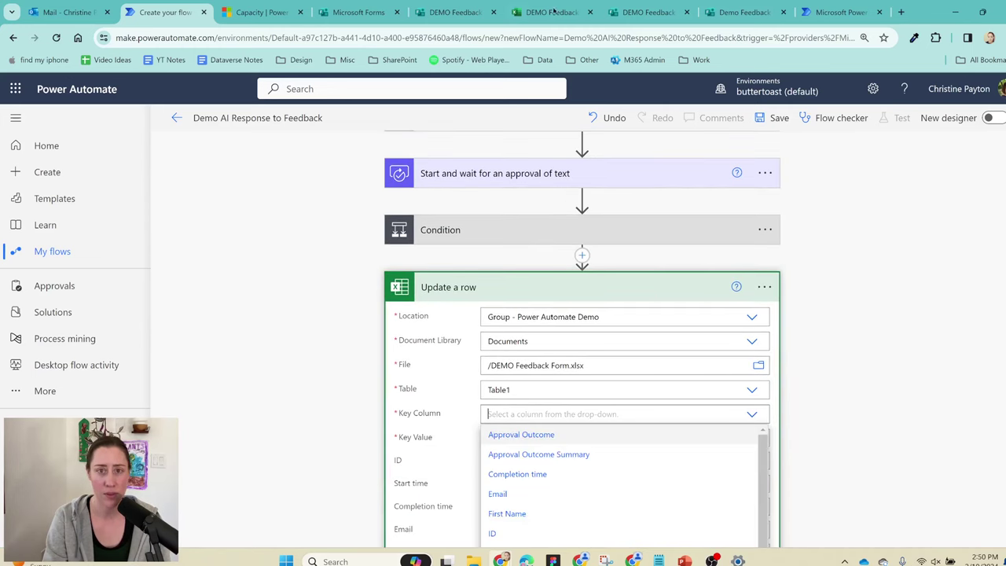
pyautogui.click(554, 12)
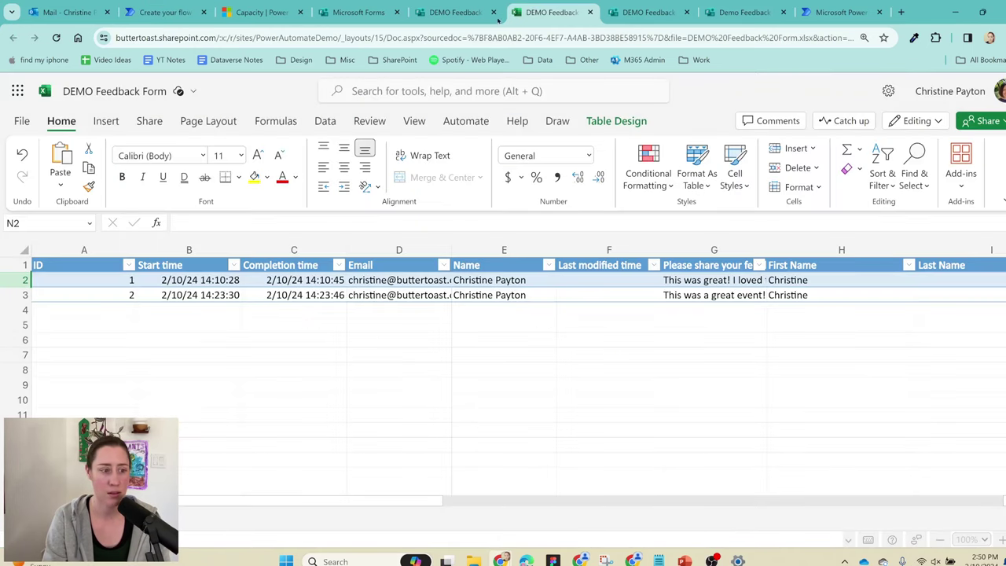
pyautogui.click(167, 12)
pyautogui.scroll(-2, 903, 426)
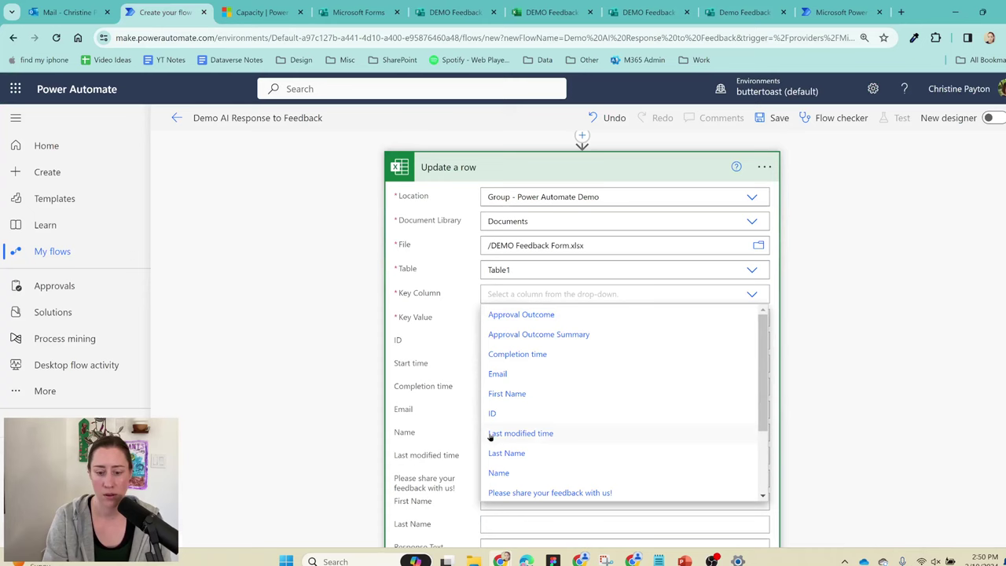
# Step: Key the row update on the ID column using the form's Response Id
pyautogui.click(507, 415)
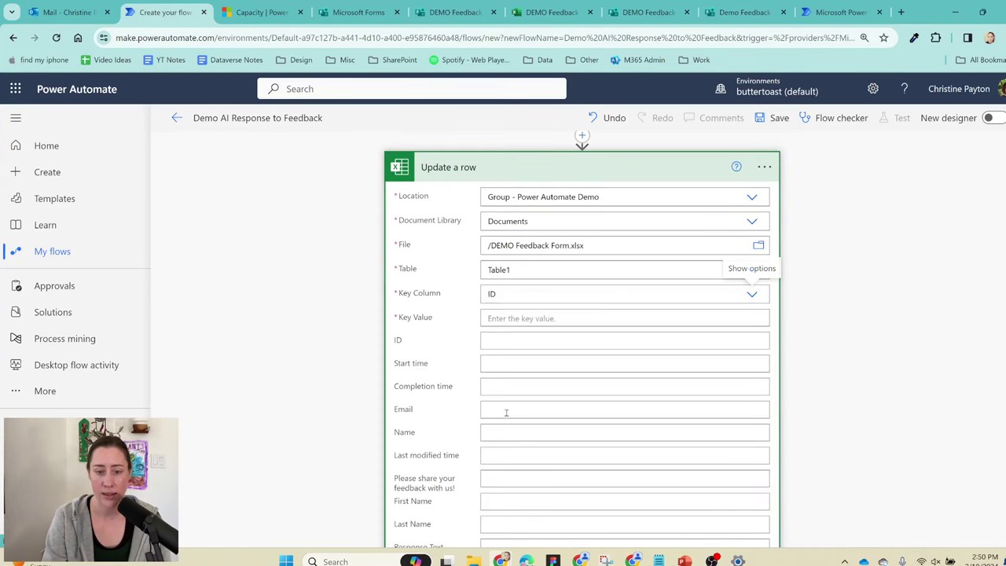
pyautogui.click(539, 318)
pyautogui.scroll(-10, 969, 454)
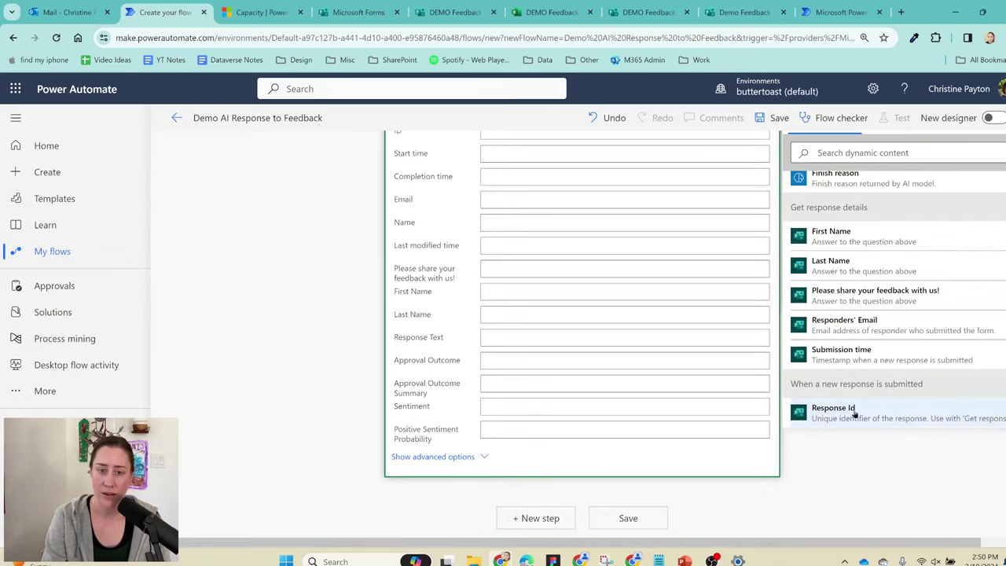
pyautogui.click(857, 411)
pyautogui.scroll(-2, 517, 327)
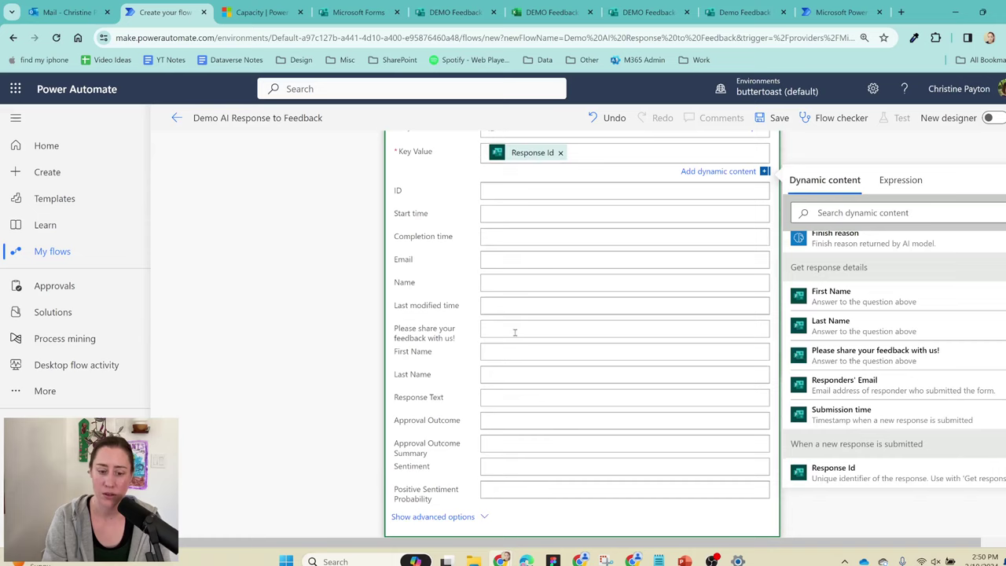
# Step: Map Response Text to Accepted text, Approval Outcome to Outcome, and the summary to Response summary
pyautogui.click(504, 399)
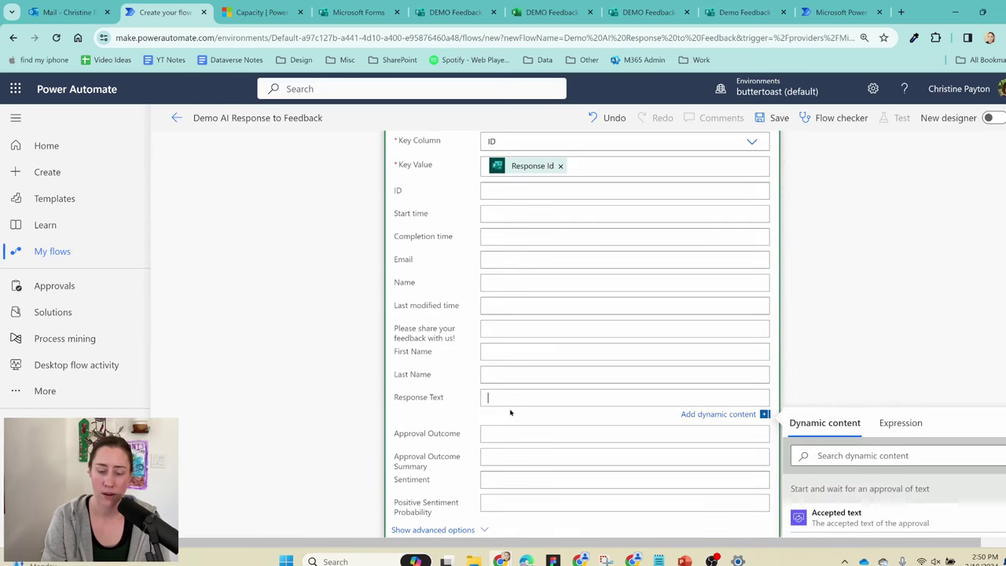
pyautogui.scroll(-2, 873, 335)
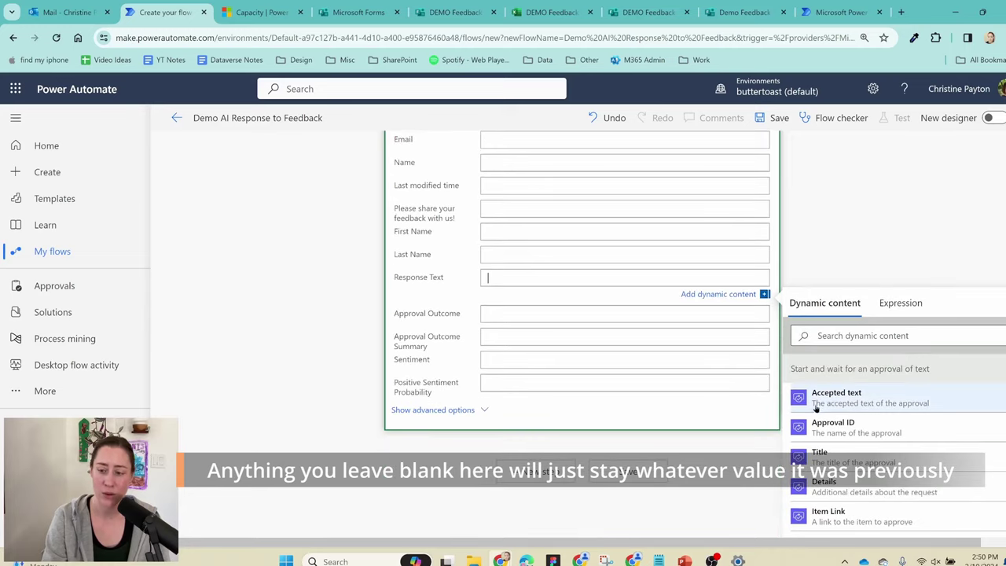
pyautogui.click(875, 399)
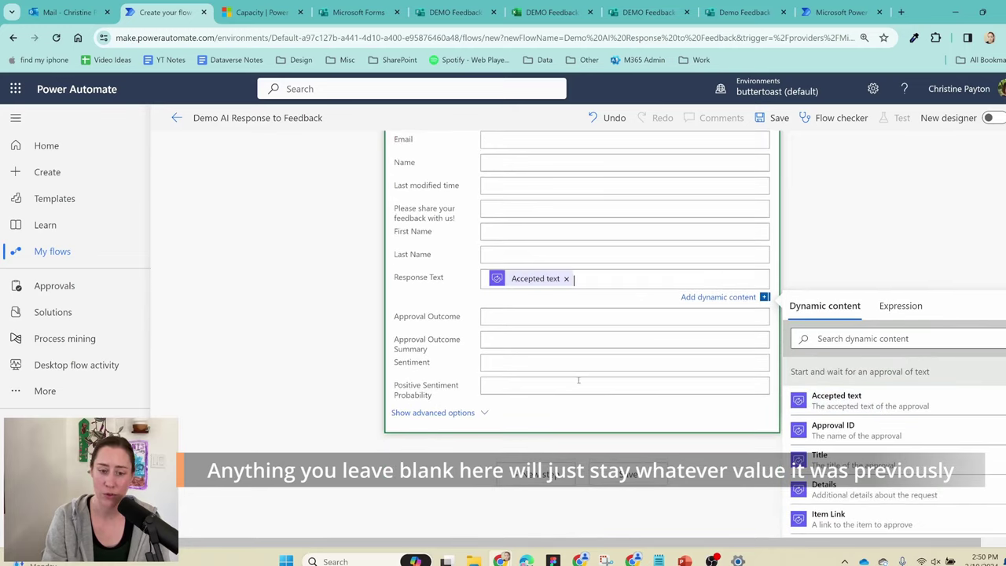
pyautogui.click(543, 318)
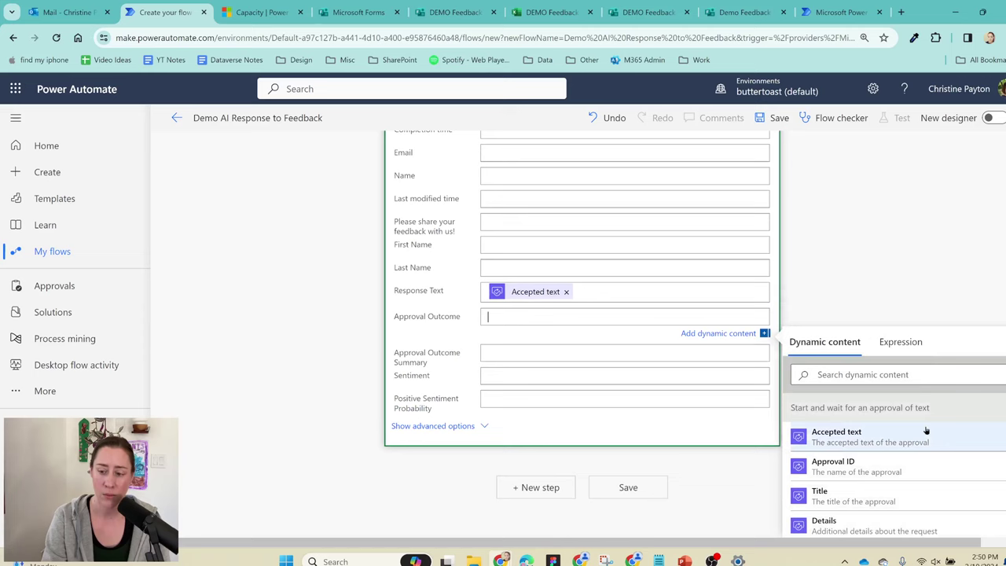
pyautogui.scroll(-3, 923, 441)
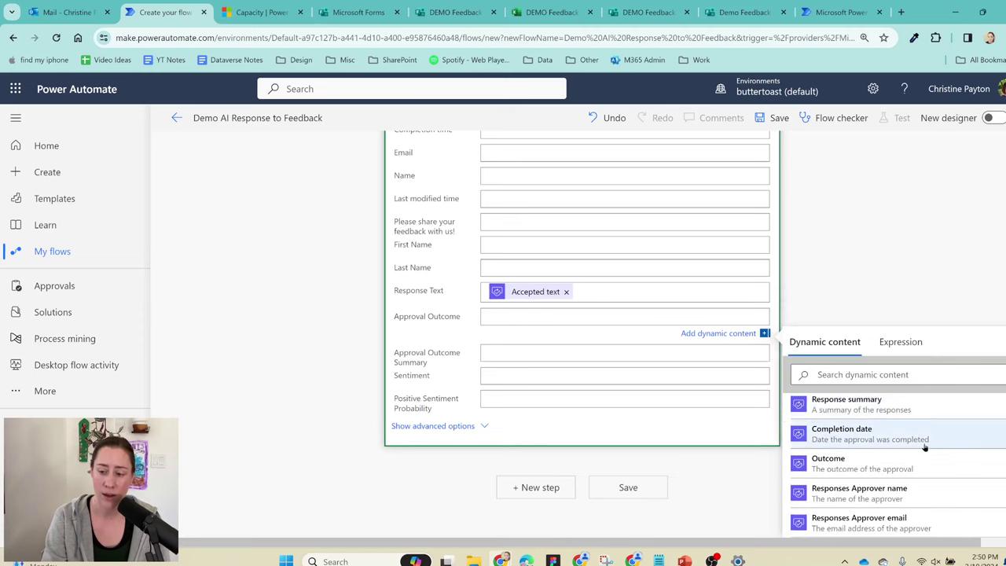
pyautogui.click(892, 469)
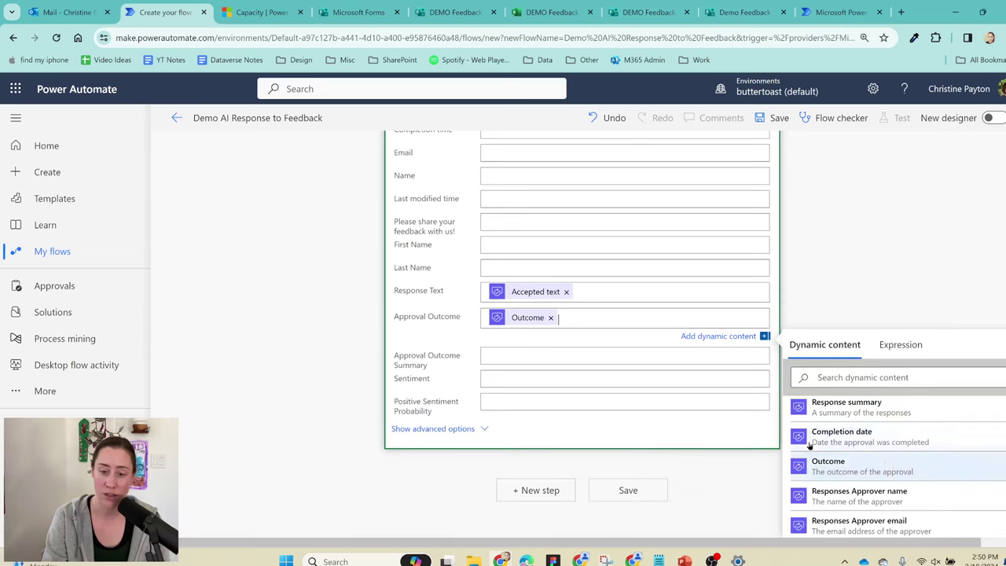
pyautogui.click(512, 354)
pyautogui.scroll(-3, 931, 475)
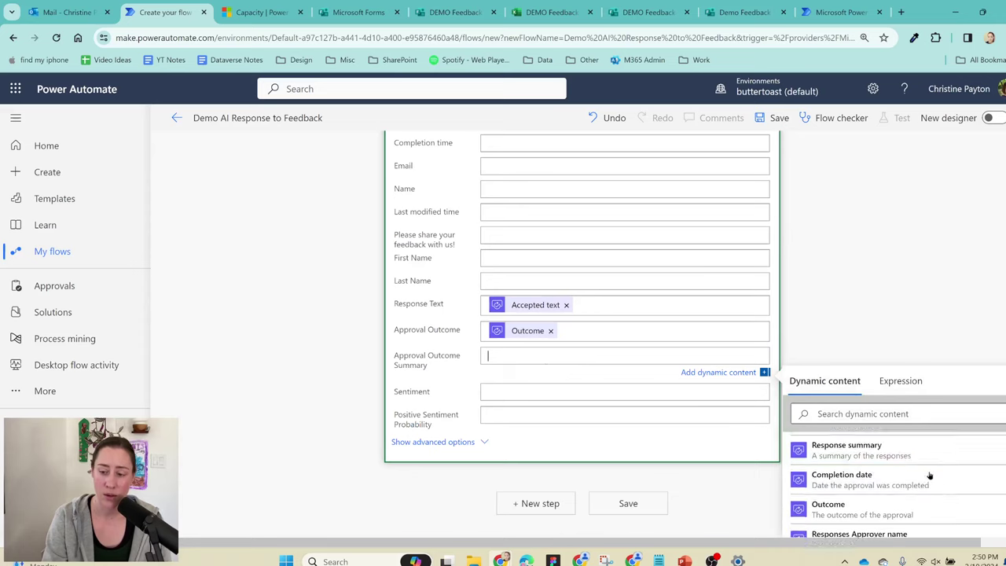
pyautogui.scroll(-5, 930, 476)
pyautogui.scroll(8, 920, 502)
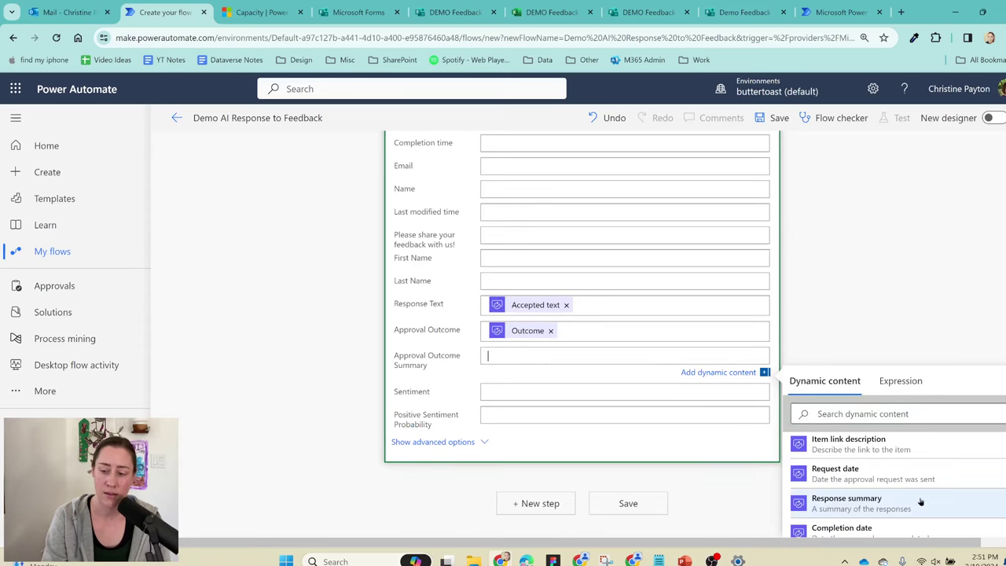
pyautogui.click(914, 504)
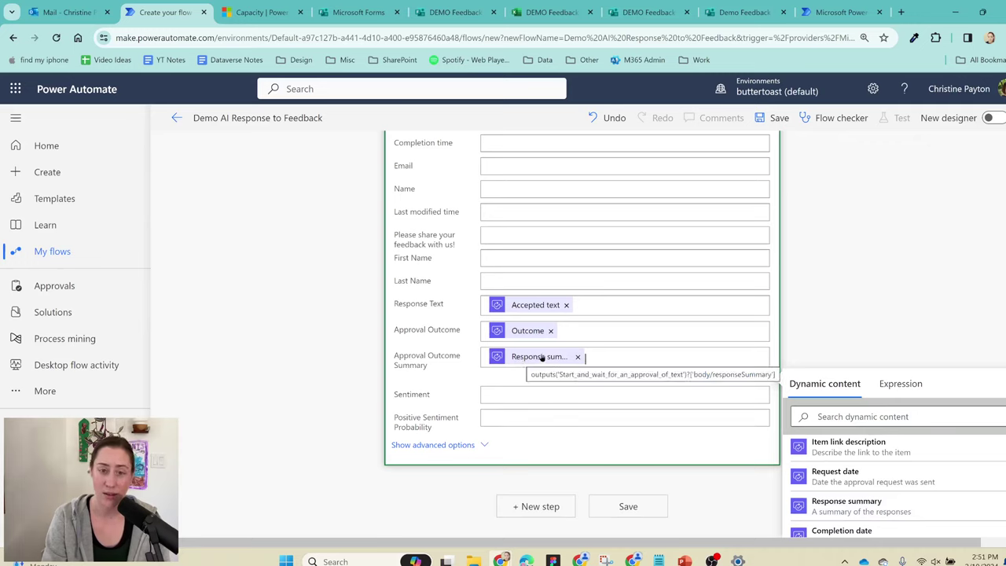
# Step: Map Sentiment to Overall text sentiment and Positive Sentiment Probability to Probability overall text is positive
pyautogui.click(550, 394)
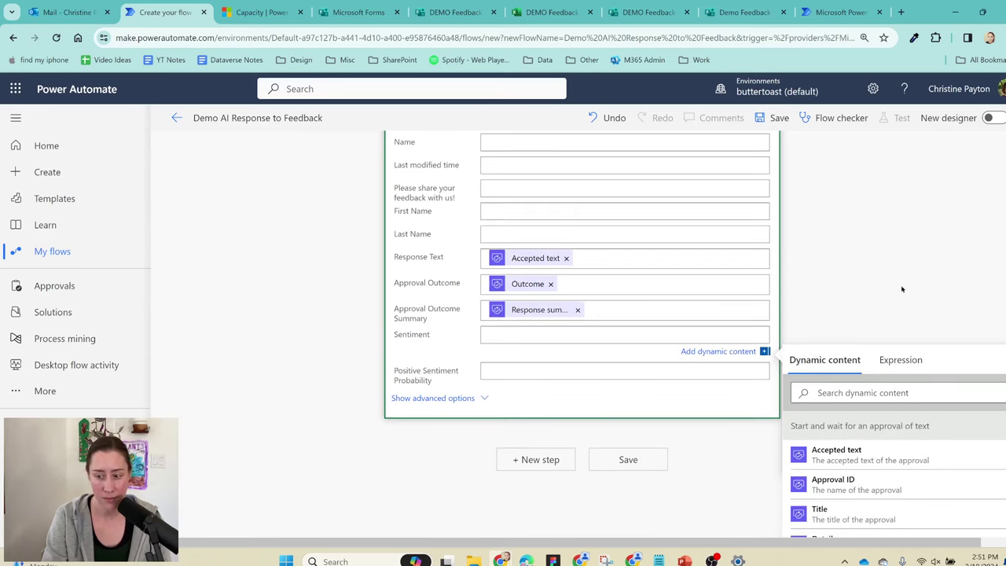
pyautogui.scroll(-5, 916, 476)
pyautogui.scroll(-3, 916, 476)
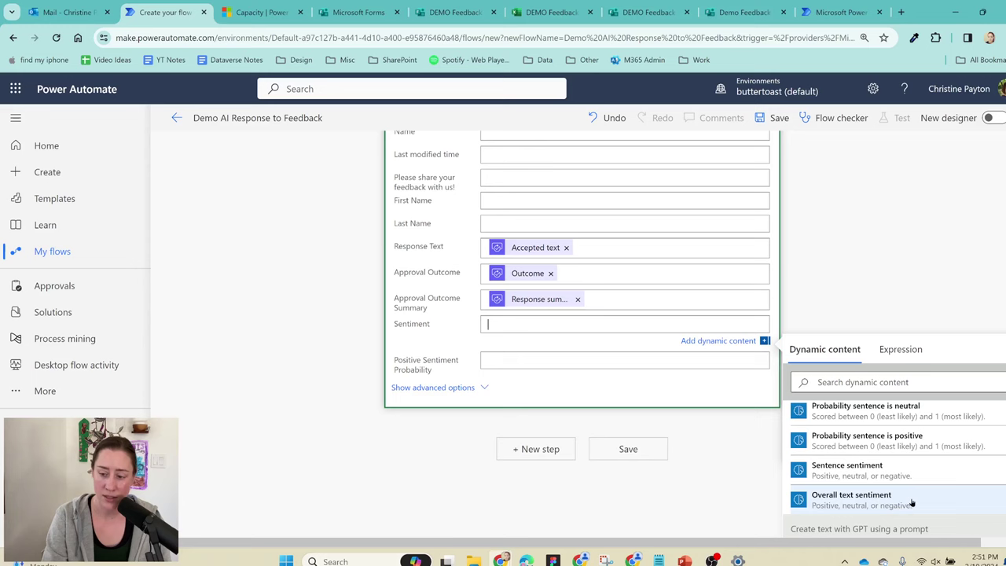
pyautogui.click(854, 498)
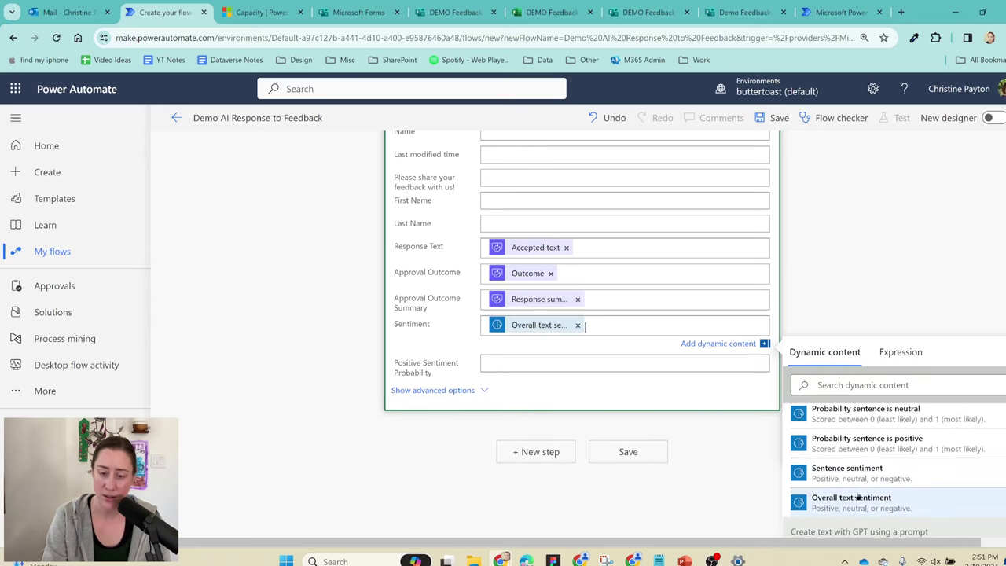
pyautogui.click(521, 363)
pyautogui.scroll(-5, 839, 480)
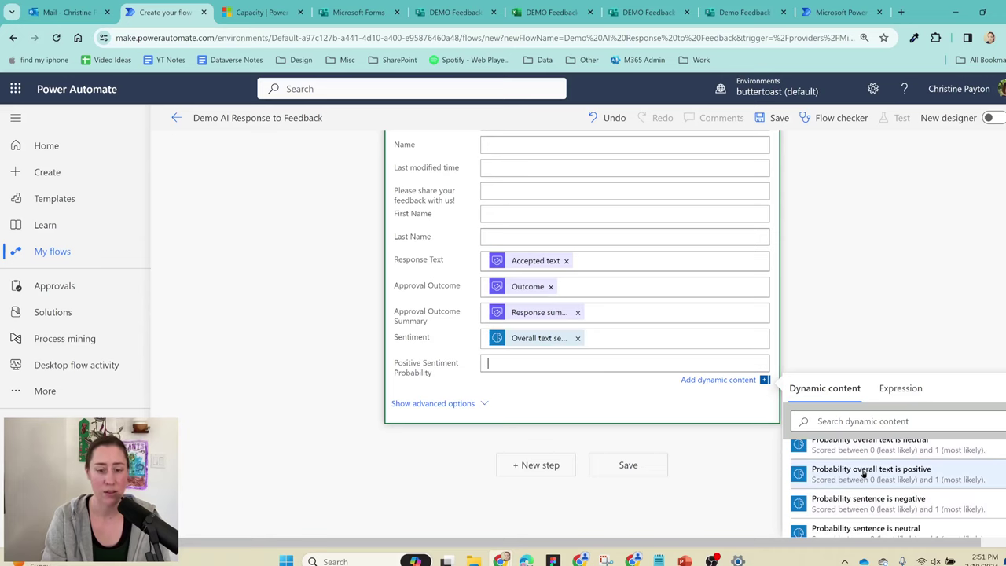
pyautogui.click(863, 475)
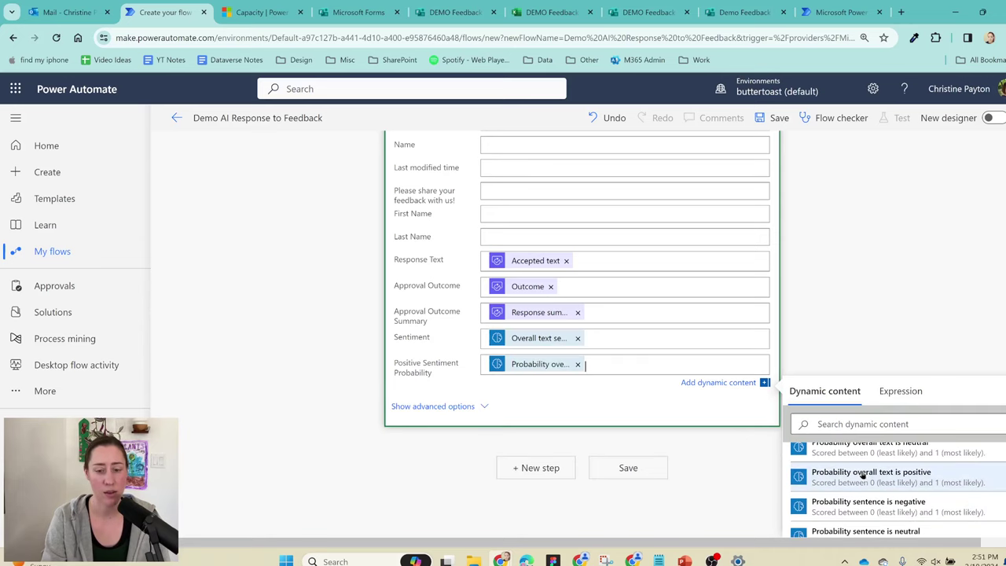
# Step: Save the flow, close the Flow checker, and start a manual test run
pyautogui.click(627, 471)
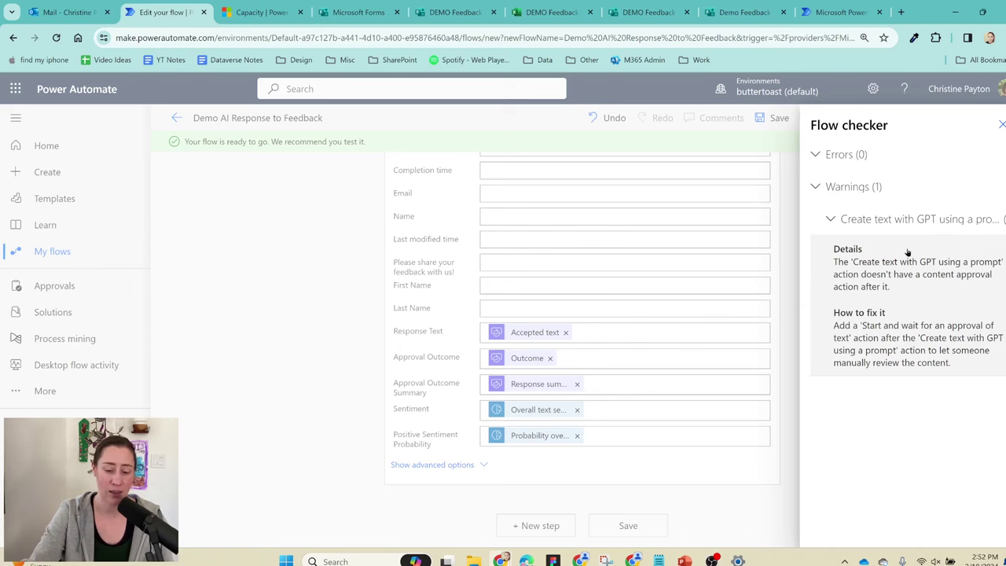
pyautogui.click(1002, 125)
pyautogui.click(902, 118)
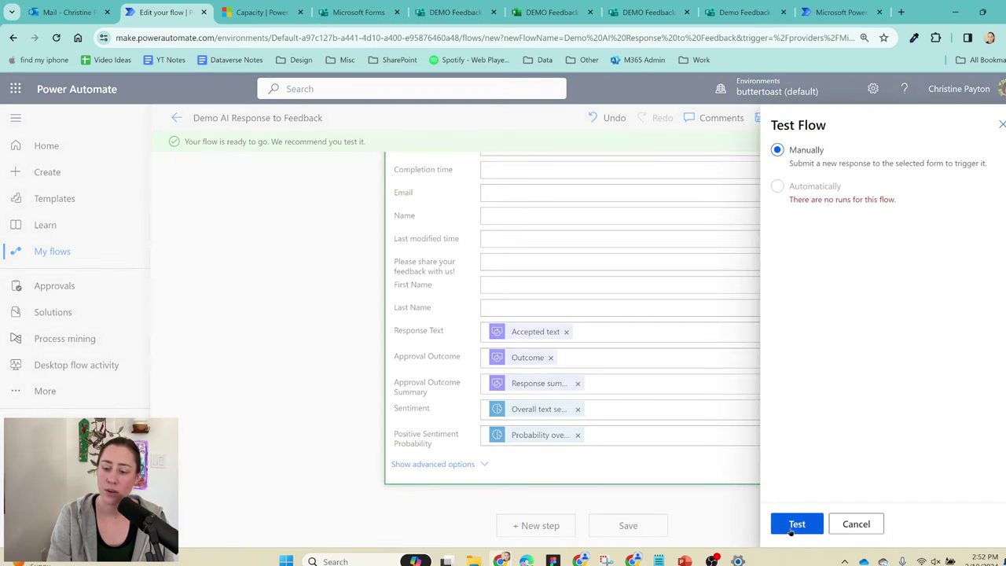
pyautogui.click(793, 527)
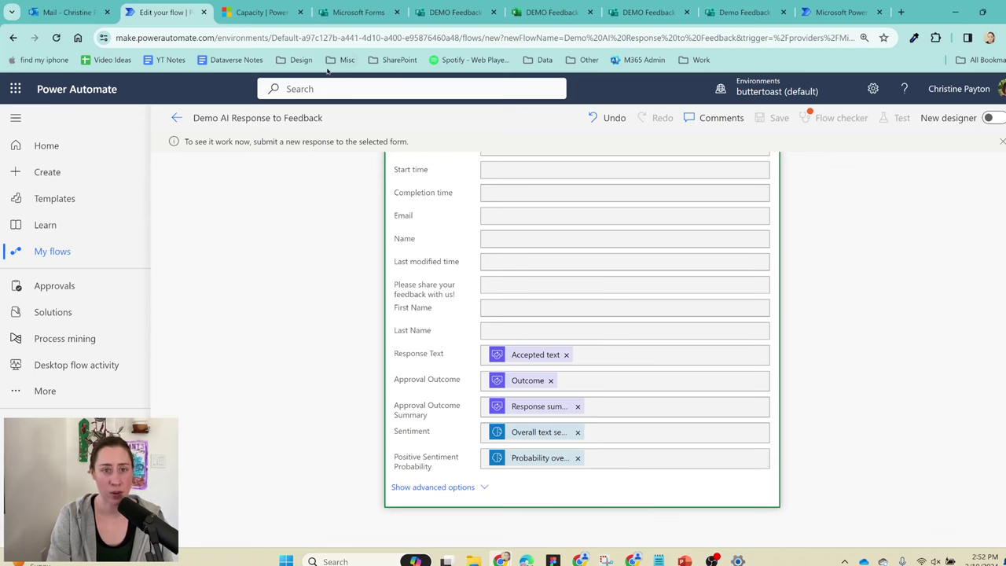
# Step: Submit the form with feedback 'This event was so awesome!!! It could use more snacks though' and a first name
pyautogui.click(455, 12)
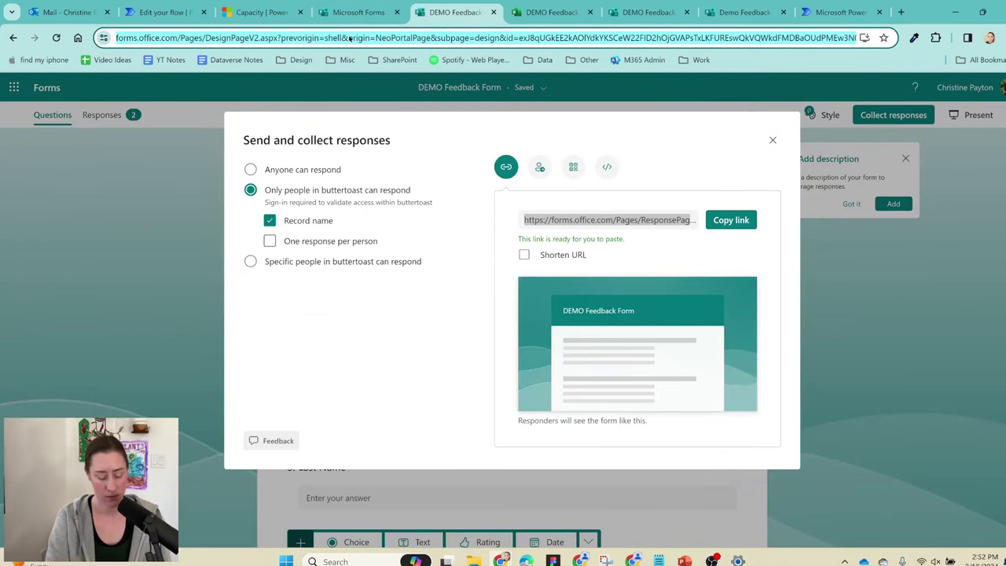
pyautogui.write('https://forms.office.com/Pages/ResponsePage.aspx?id=exJ8qUGkEE2kAOlYdkYKSCeW22FID2hOjGVAPsTxLKFUREswQkVQWkdFMDBaOUdPMEw3N0ZWNkxWMyQlQCN0PWcu')
pyautogui.press('Return')
pyautogui.click(380, 310)
pyautogui.write('This event was so awesome!!! It')
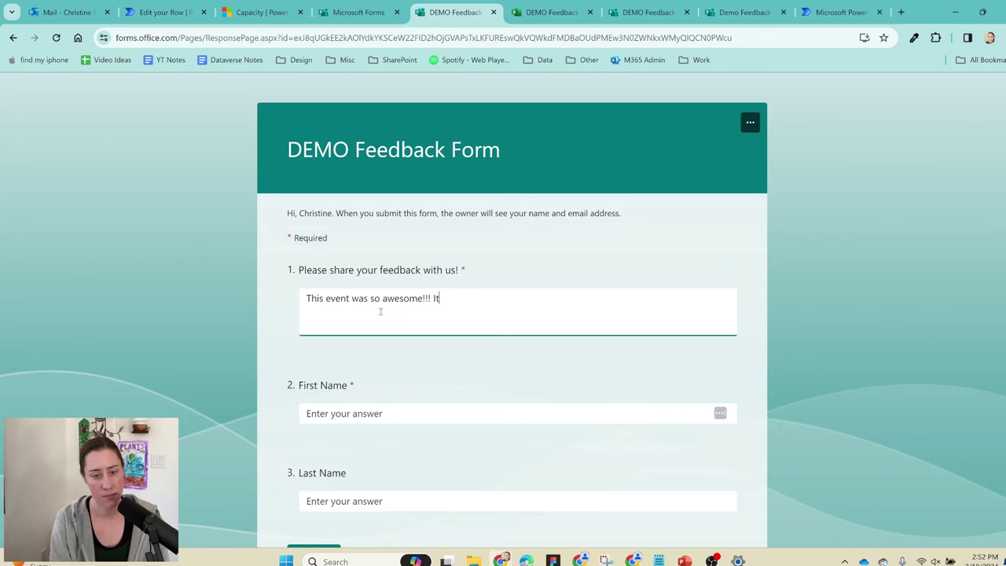
pyautogui.write(' could use more snacks though')
pyautogui.click(524, 409)
pyautogui.write('Christi')
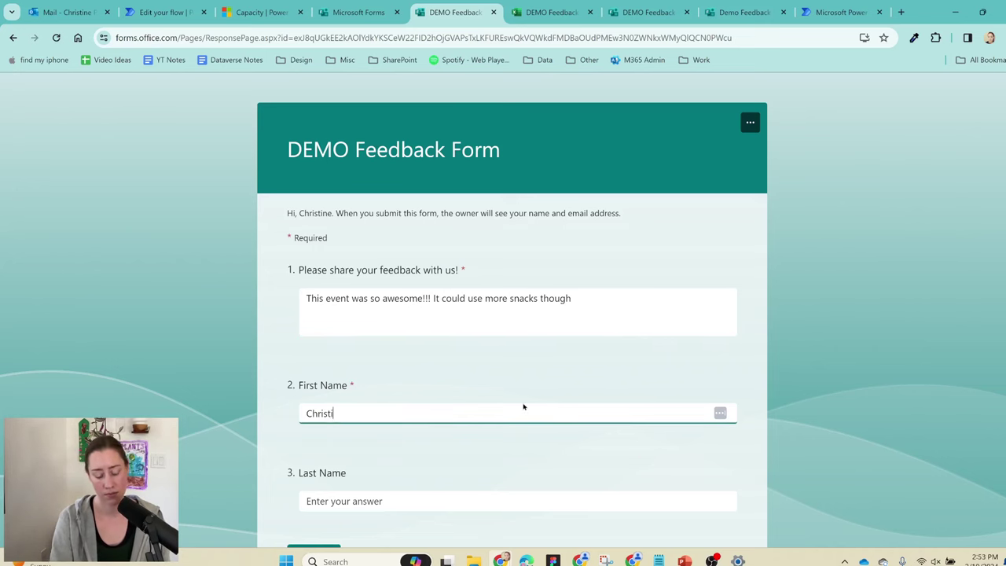
pyautogui.write('ne')
pyautogui.scroll(-2, 524, 407)
pyautogui.click(308, 399)
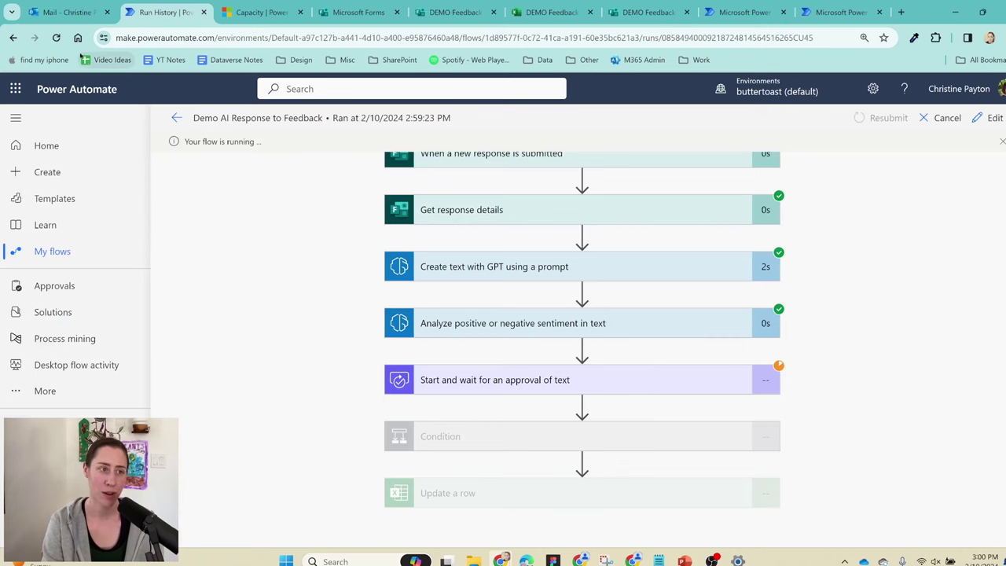
pyautogui.click(59, 10)
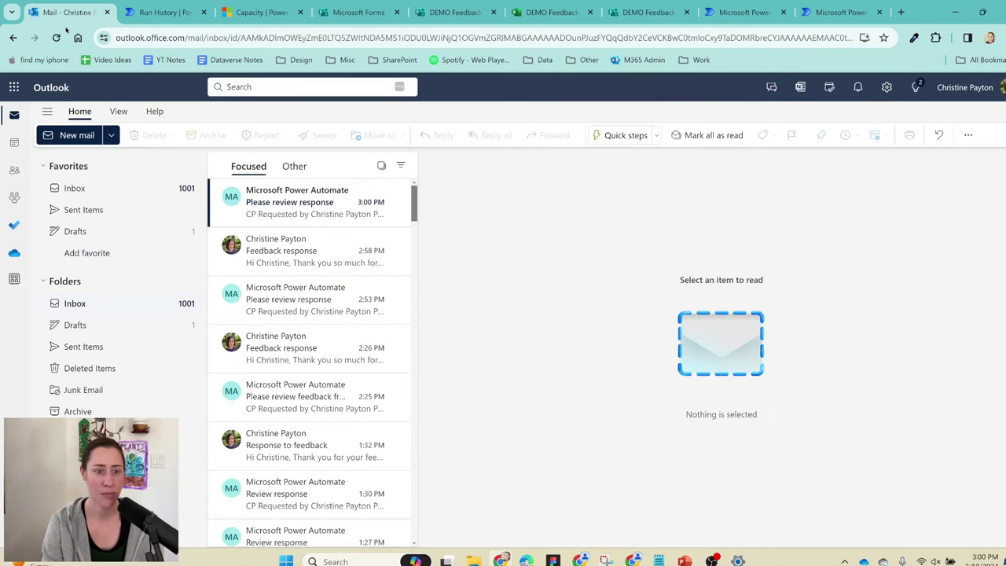
# Step: Open the 'Please review response' email and append 'Have a great day!' to the suggested reply
pyautogui.click(331, 206)
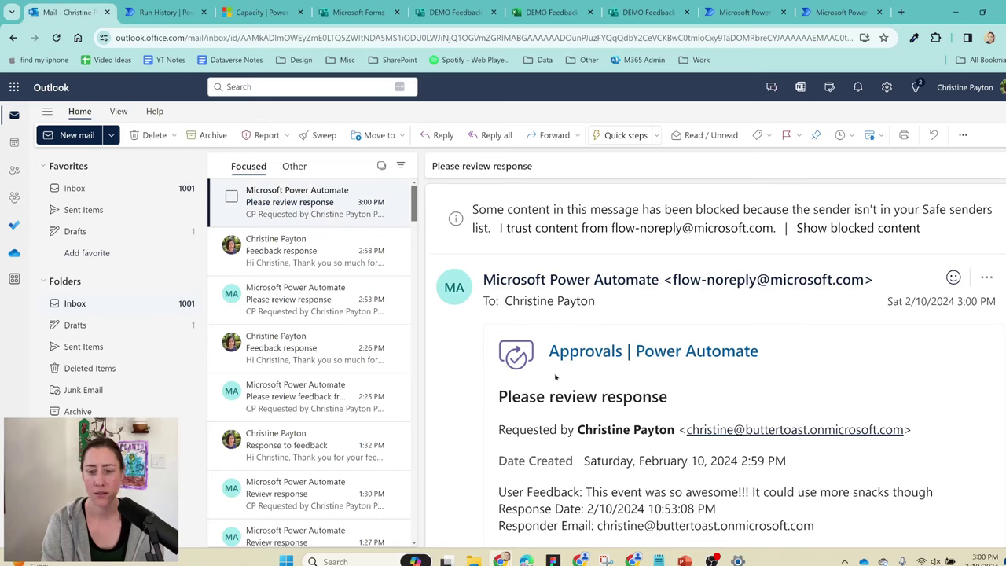
pyautogui.scroll(-5, 555, 377)
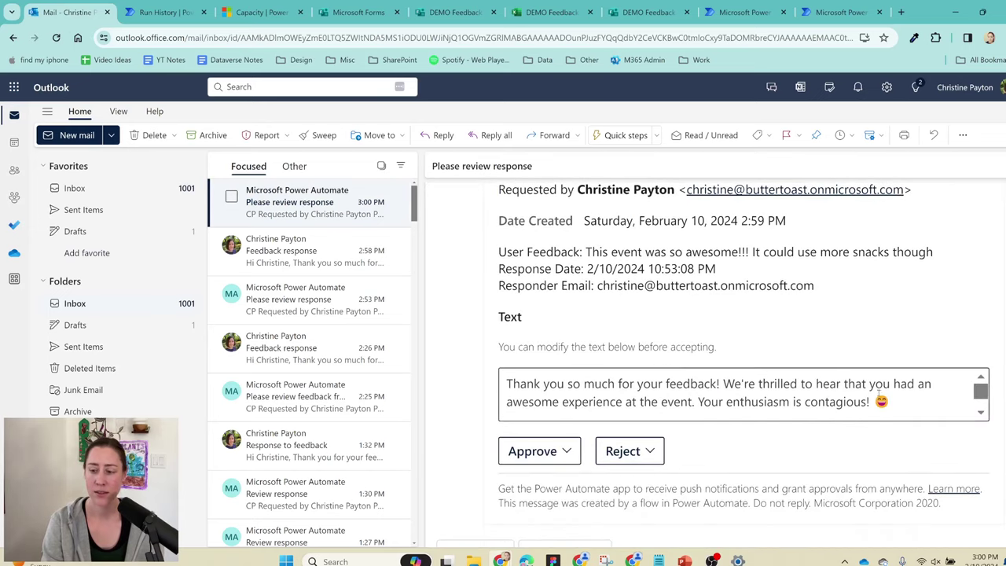
pyautogui.click(982, 413)
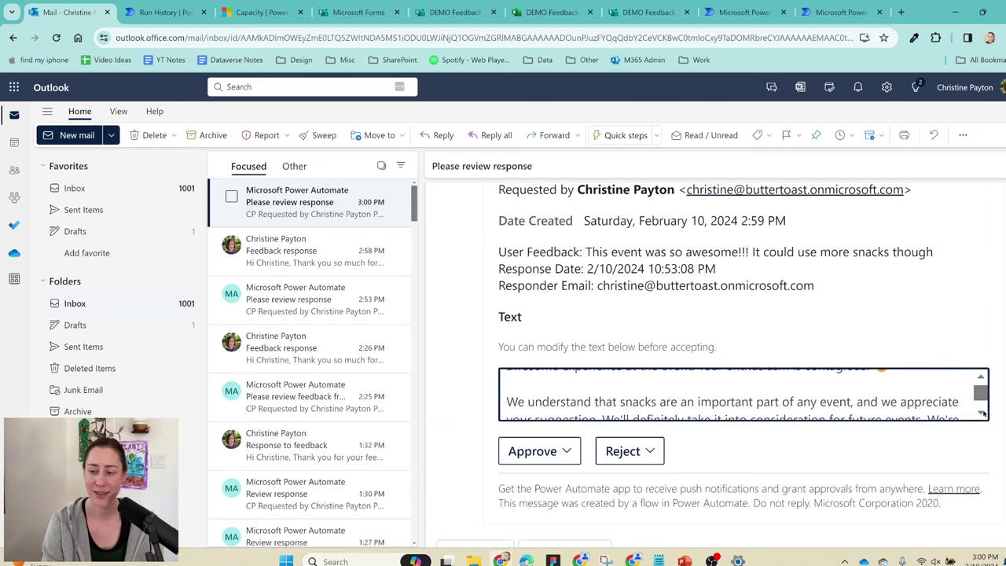
pyautogui.click(982, 412)
pyautogui.click(982, 413)
pyautogui.click(982, 413)
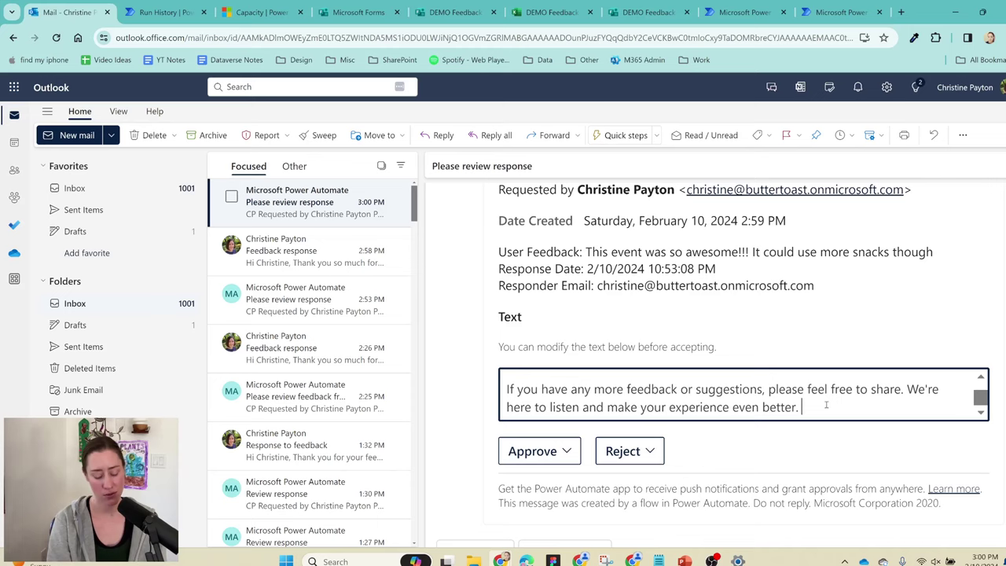
pyautogui.write('Have a g')
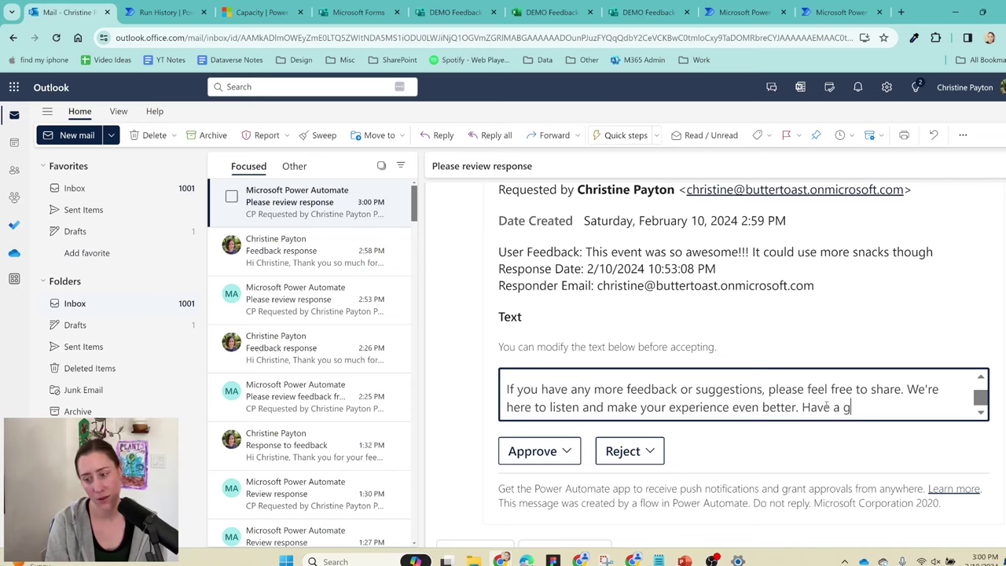
pyautogui.write('reat day!')
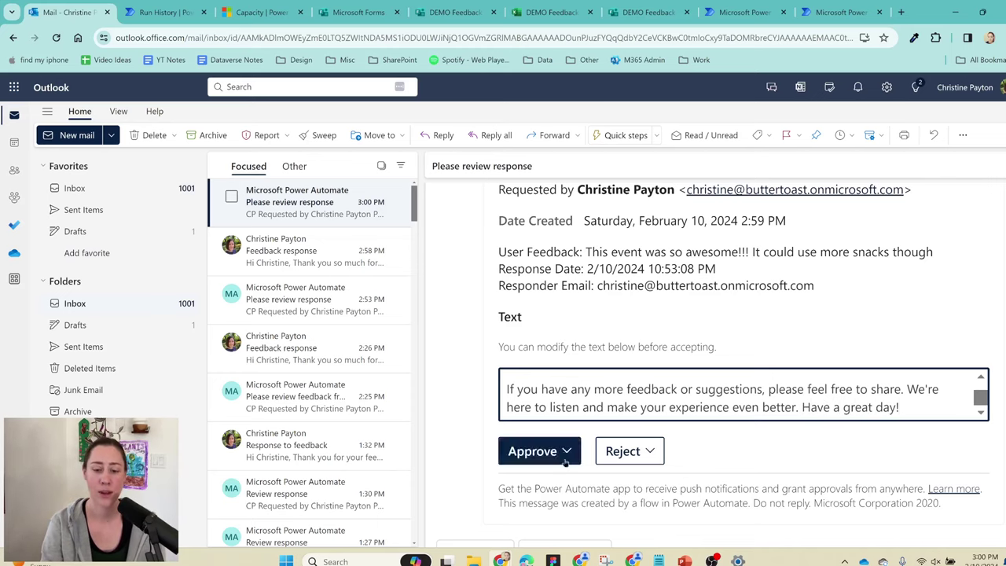
# Step: Approve the reply with the comment 'this looks fine'
pyautogui.click(566, 452)
pyautogui.click(595, 448)
pyautogui.write('this looks fine')
pyautogui.click(528, 518)
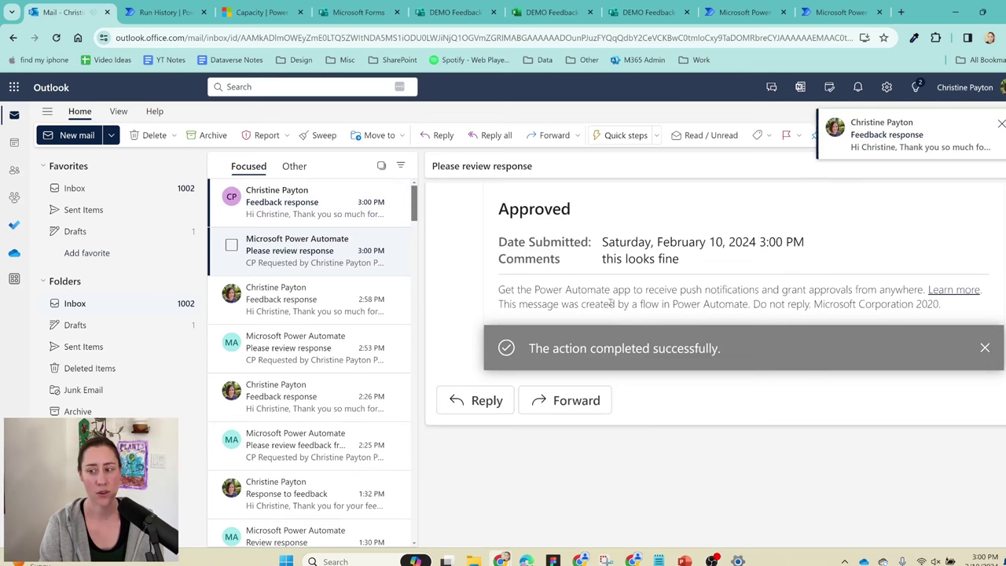
# Step: Open the Feedback response email and highlight its greeting, sign-off and 'Have a great day!' closing
pyautogui.click(288, 208)
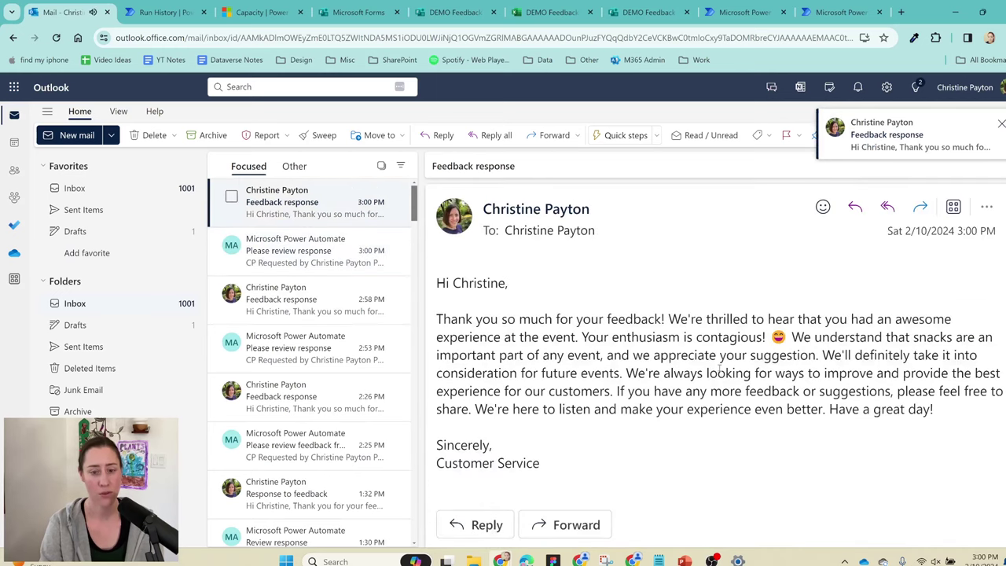
pyautogui.doubleClick(459, 283)
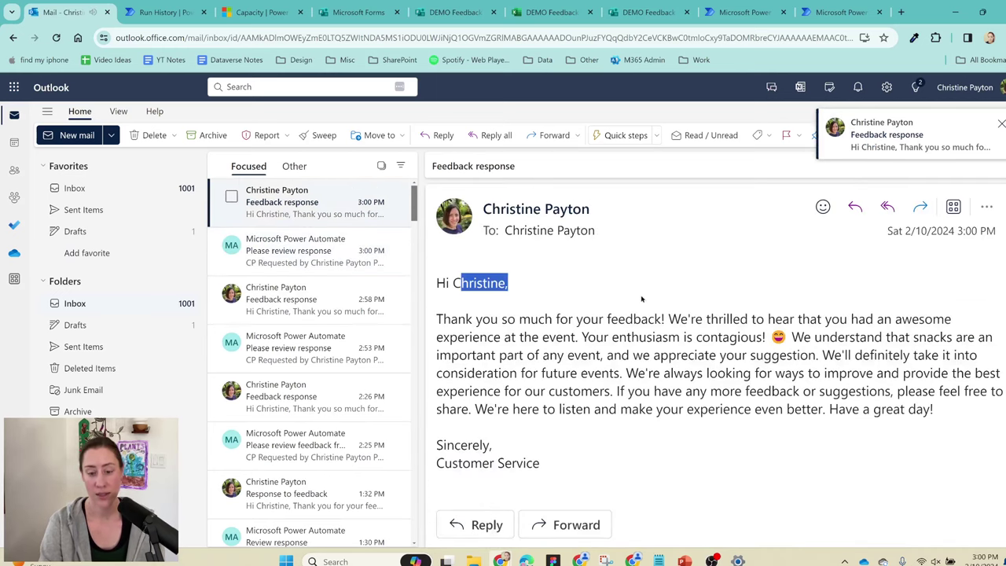
pyautogui.moveTo(444, 445); pyautogui.dragTo(528, 467)
pyautogui.click(678, 450)
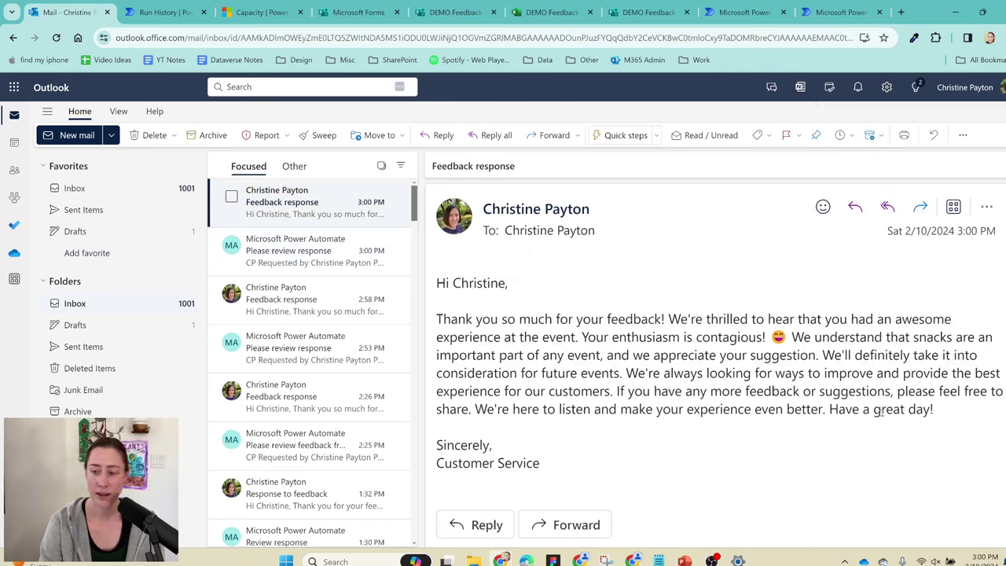
pyautogui.moveTo(837, 410); pyautogui.dragTo(971, 411)
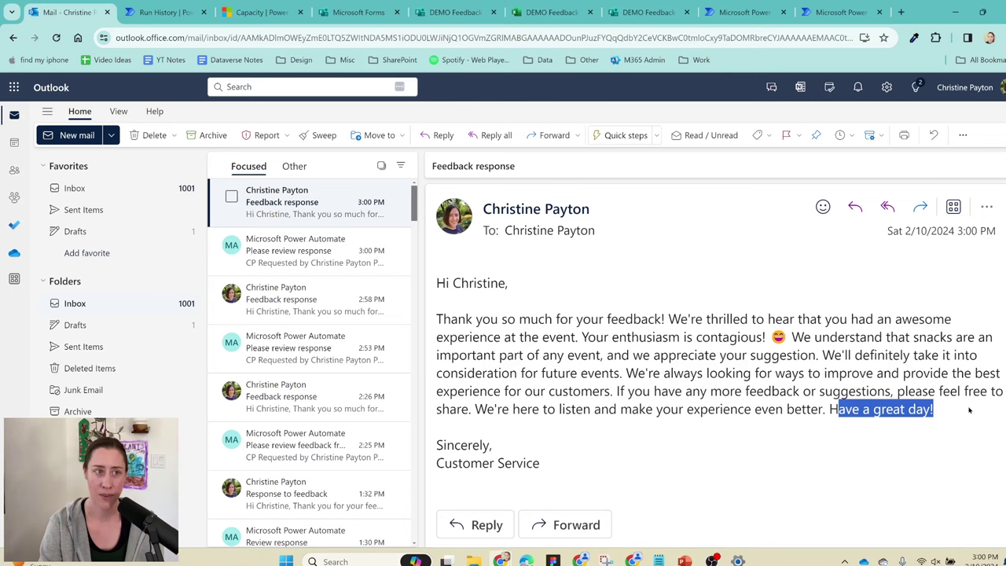
# Step: Inspect row 4's Response Text, Approval, Approval Outcome Summary and Sentiment cells in the feedback workbook
pyautogui.click(561, 12)
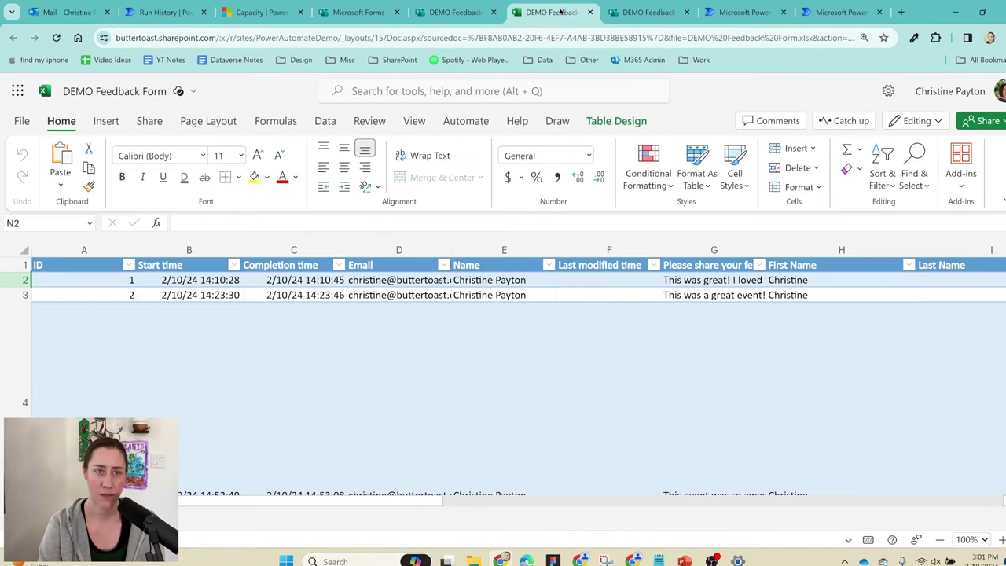
pyautogui.scroll(-1, 567, 369)
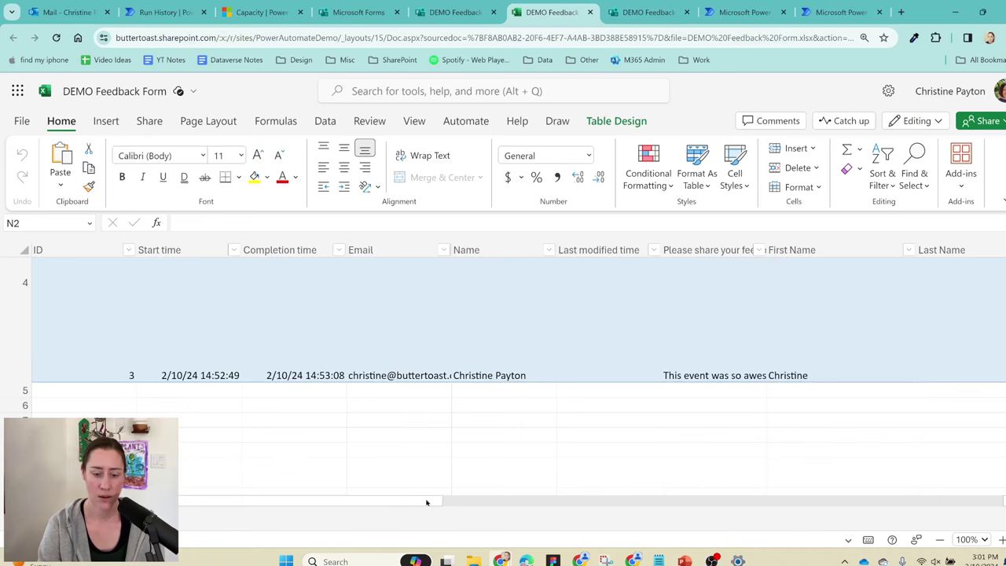
pyautogui.moveTo(427, 501); pyautogui.dragTo(721, 503)
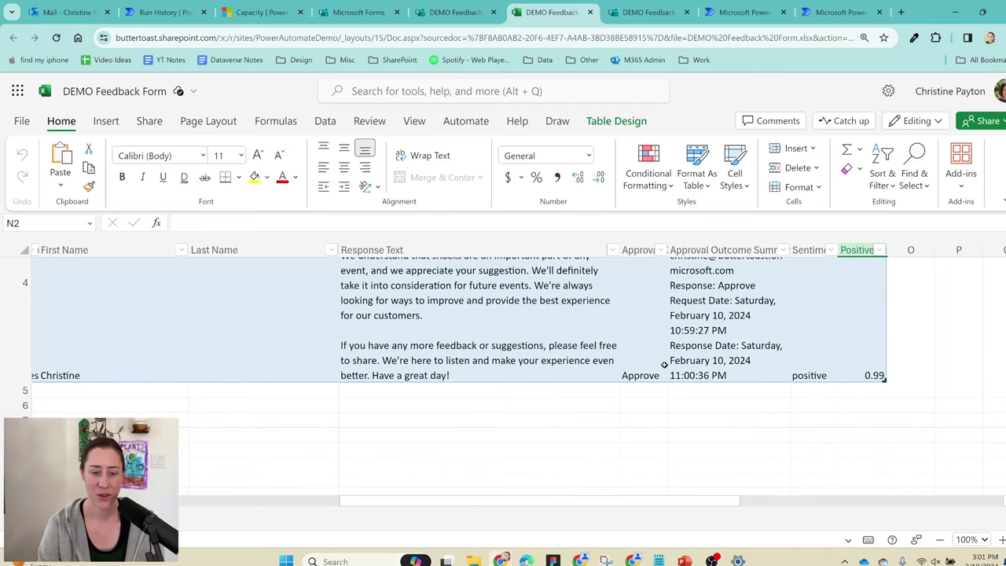
pyautogui.scroll(1, 427, 348)
pyautogui.click(428, 347)
pyautogui.scroll(1, 532, 364)
pyautogui.scroll(-1, 532, 370)
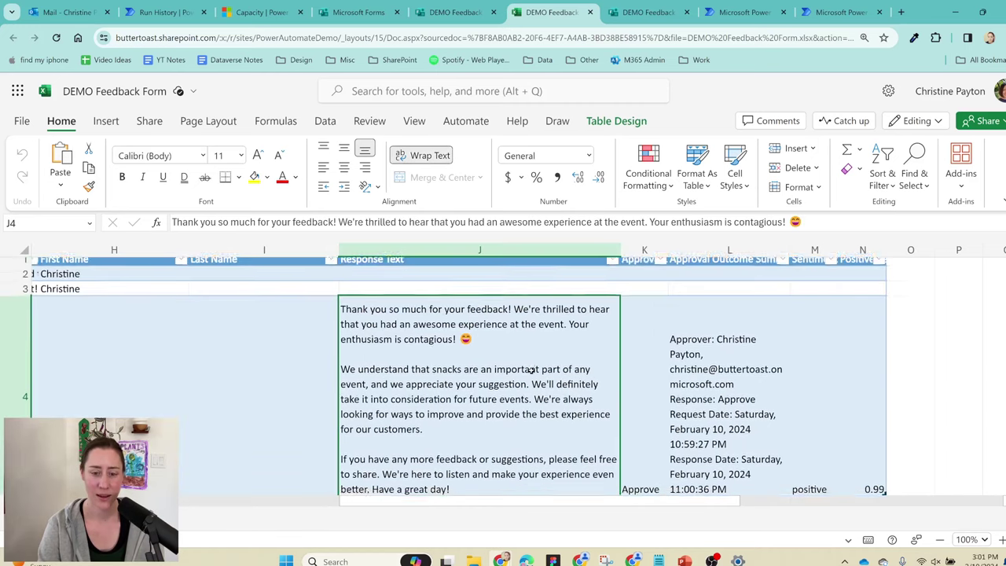
pyautogui.click(650, 384)
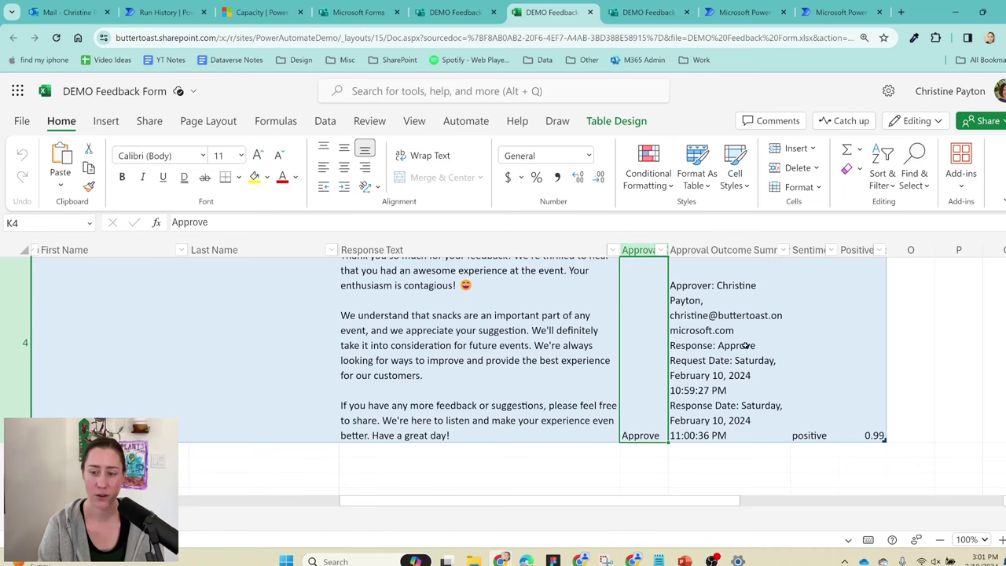
pyautogui.click(699, 272)
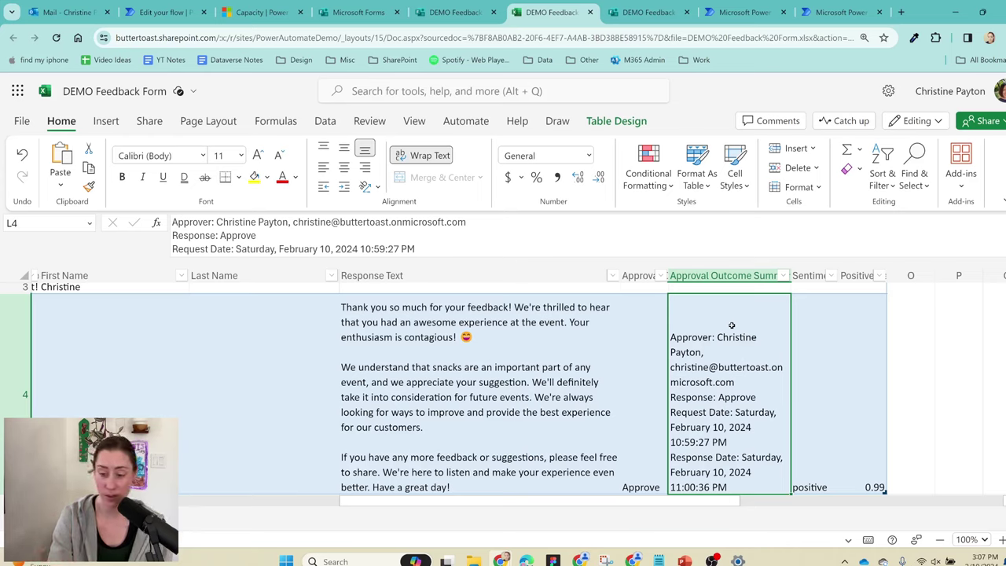
pyautogui.click(815, 329)
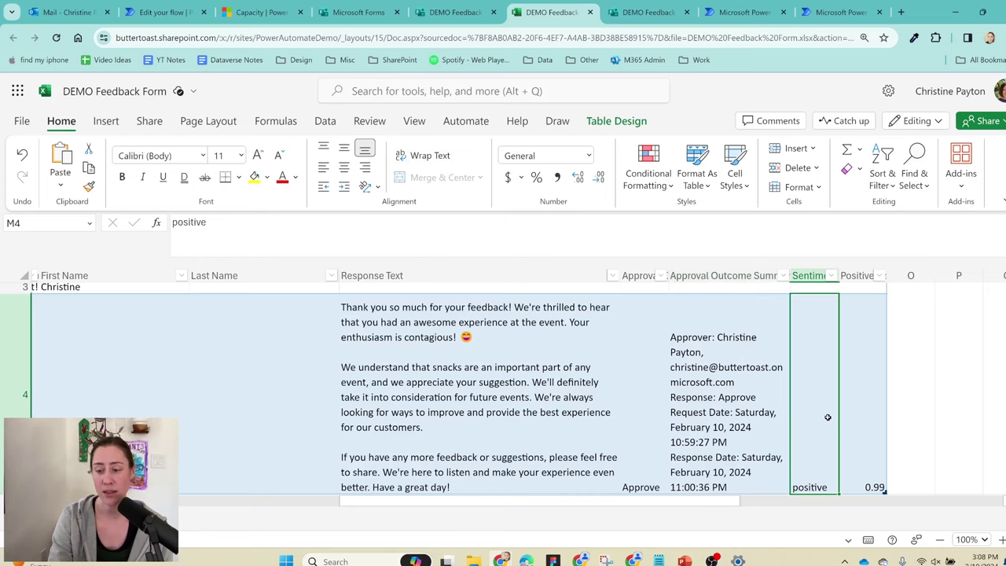
pyautogui.click(876, 363)
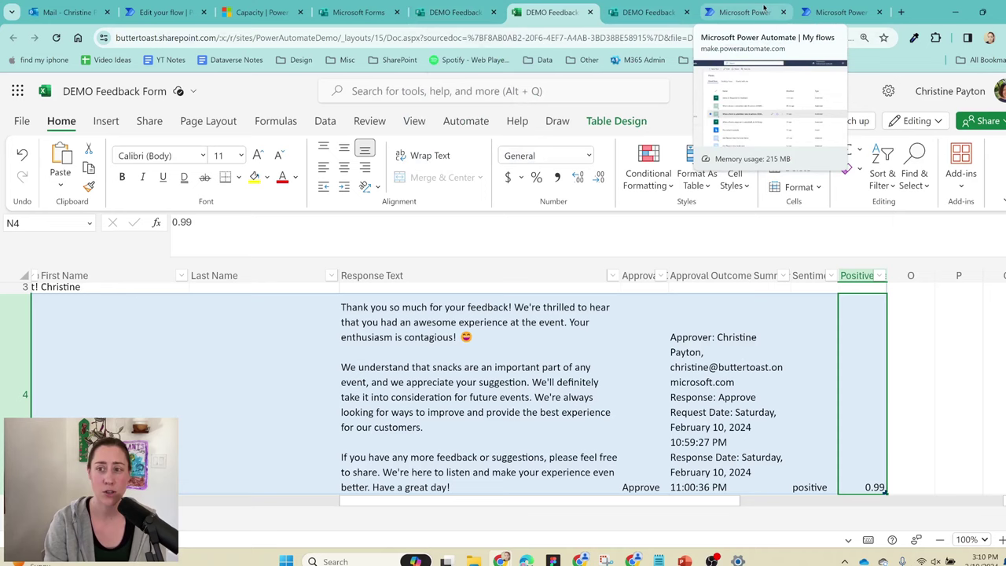
# Step: Select and copy the entire Get_file_content_using_path output from the File content example run
pyautogui.click(845, 12)
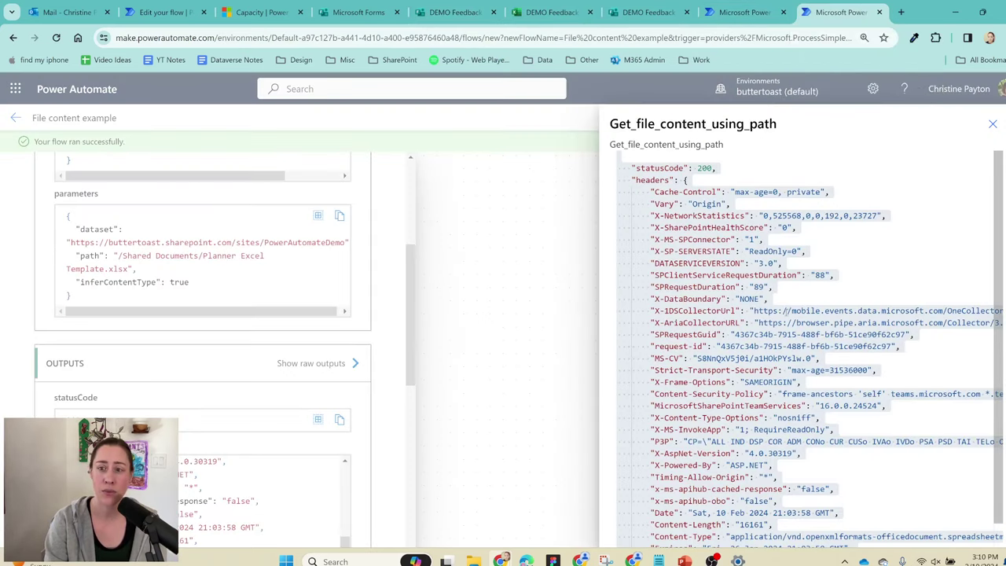
pyautogui.click(837, 267)
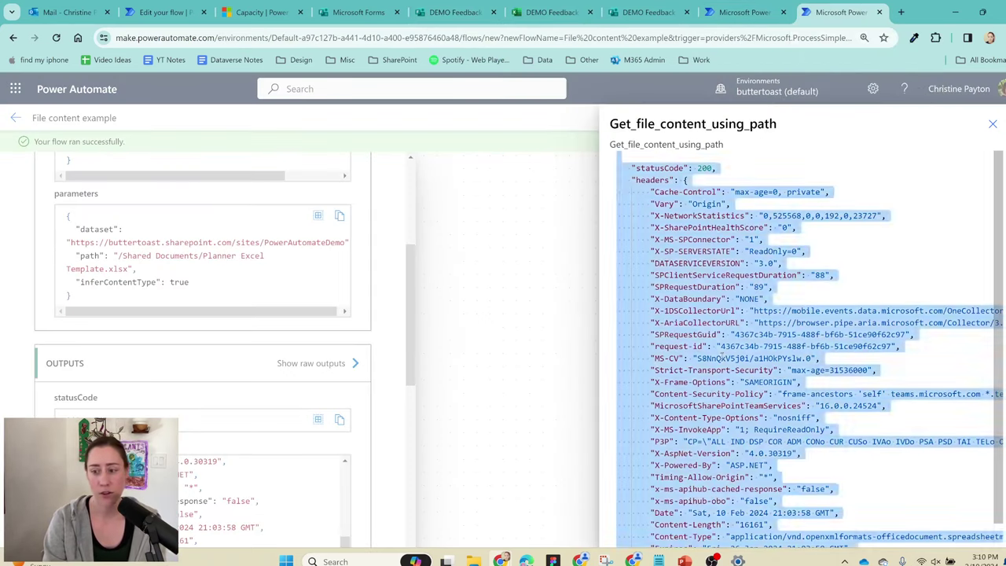
pyautogui.scroll(-1, 837, 366)
pyautogui.click(772, 412)
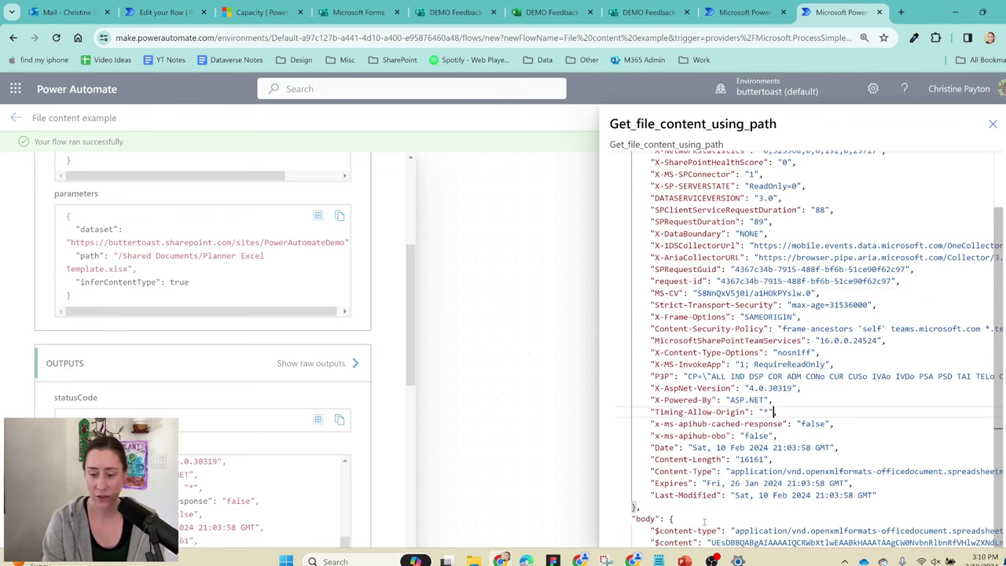
pyautogui.doubleClick(664, 531)
pyautogui.hotkey('ctrl', 'a')
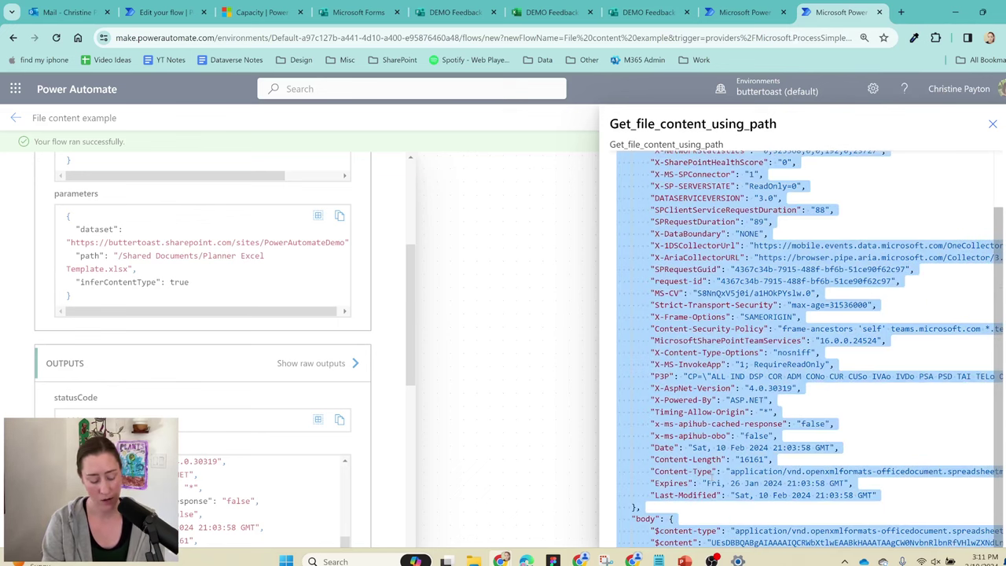
pyautogui.hotkey('ctrl', 'c')
# Step: Paste the copied output JSON into the new Notepad note and scroll through it
pyautogui.click(659, 561)
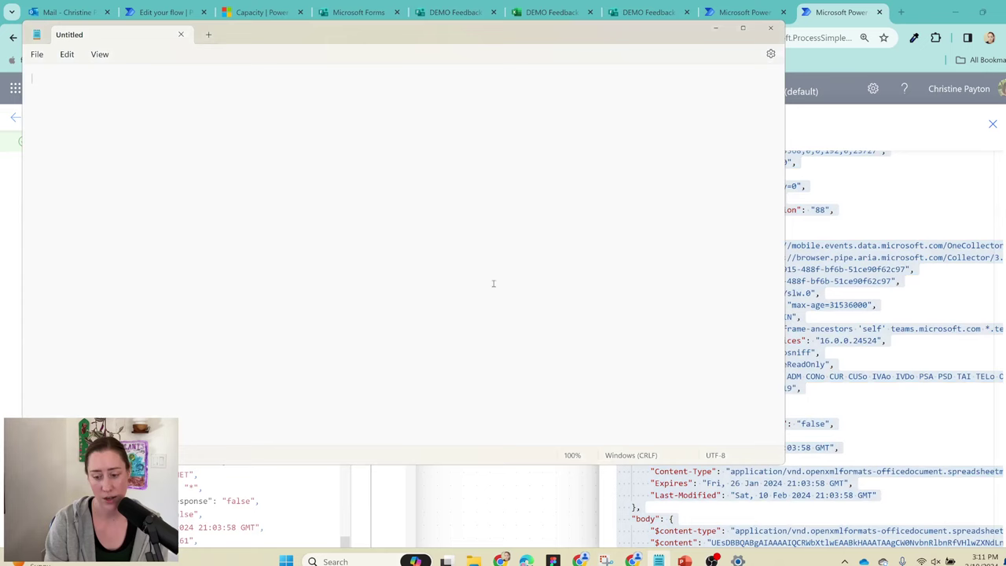
pyautogui.hotkey('ctrl', 'v')
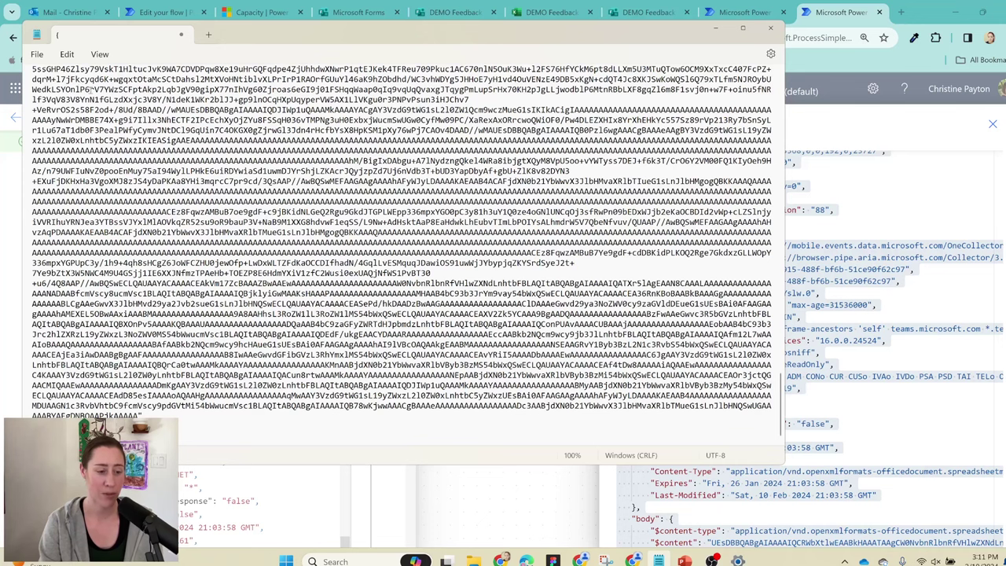
pyautogui.scroll(1, 159, 161)
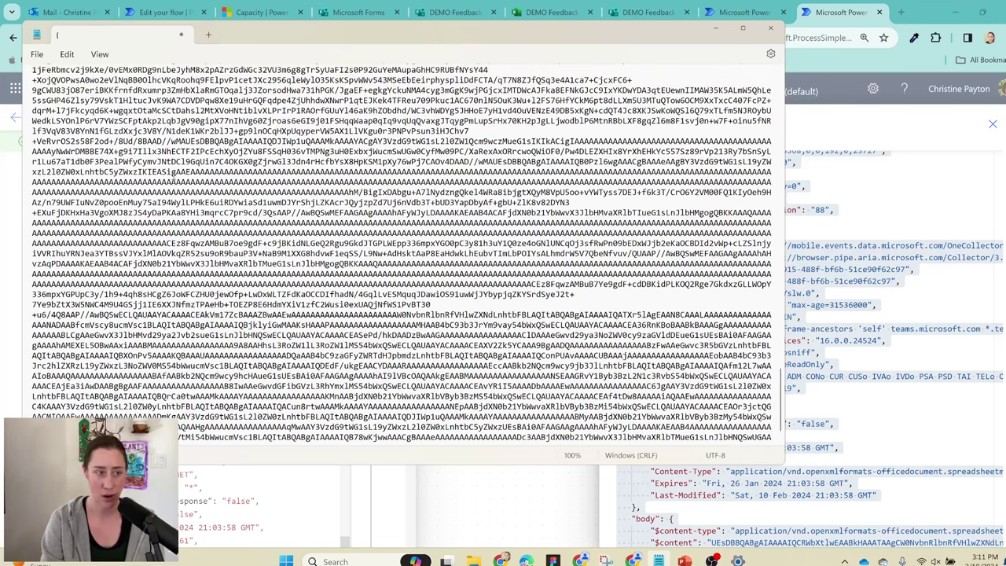
pyautogui.scroll(9, 172, 178)
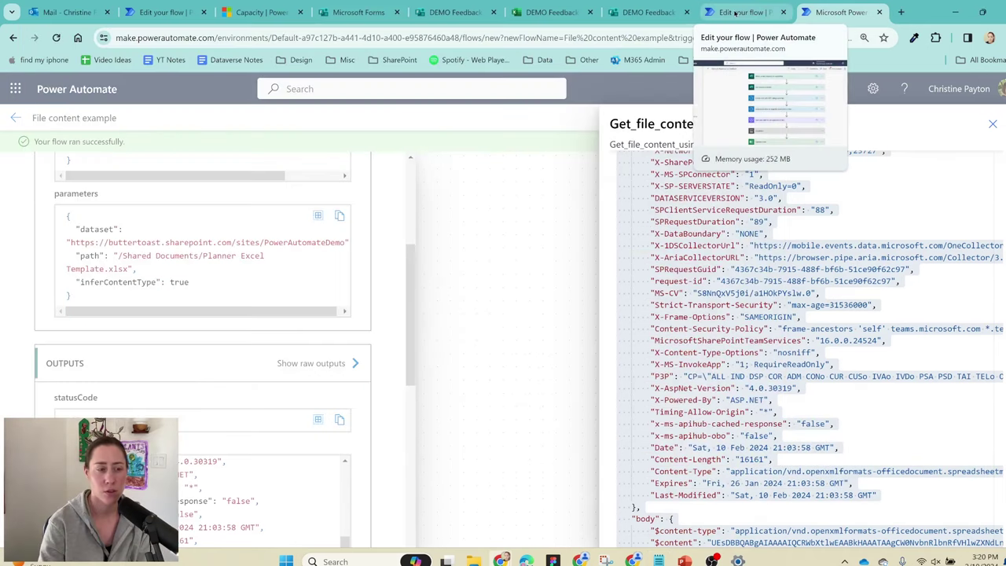
# Step: After Get response details, add an Initialize variable step of type String named Comments
pyautogui.click(743, 12)
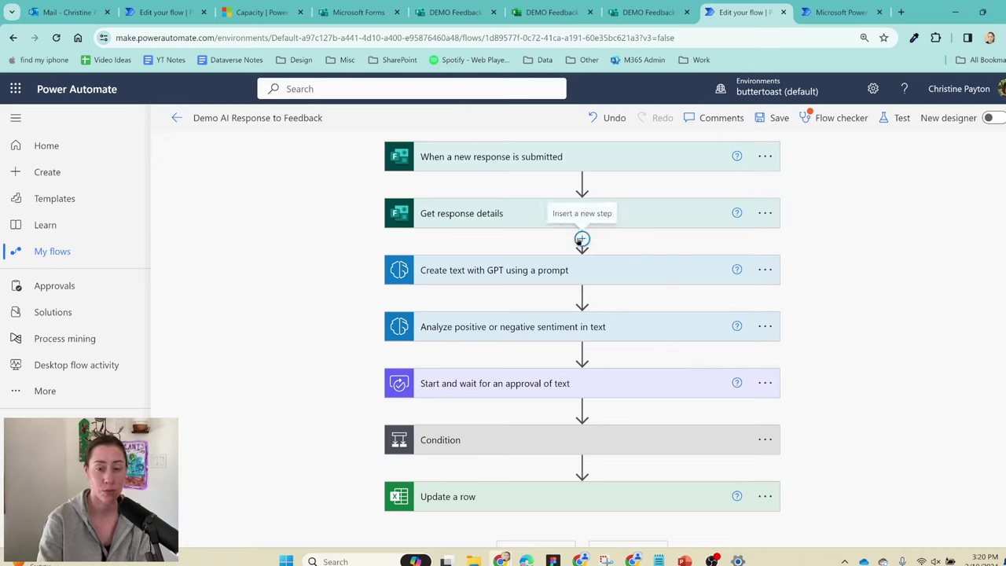
pyautogui.click(582, 239)
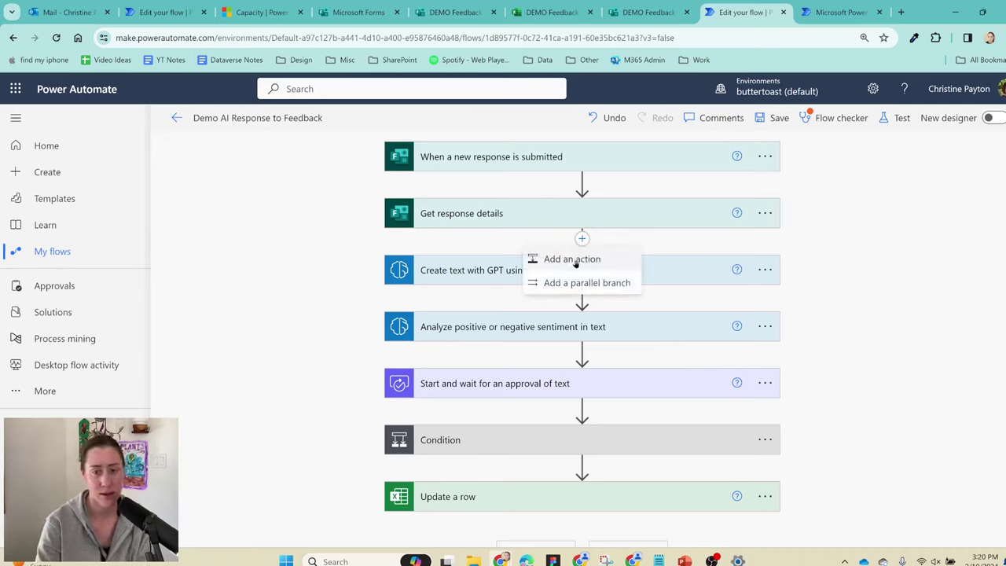
pyautogui.click(578, 259)
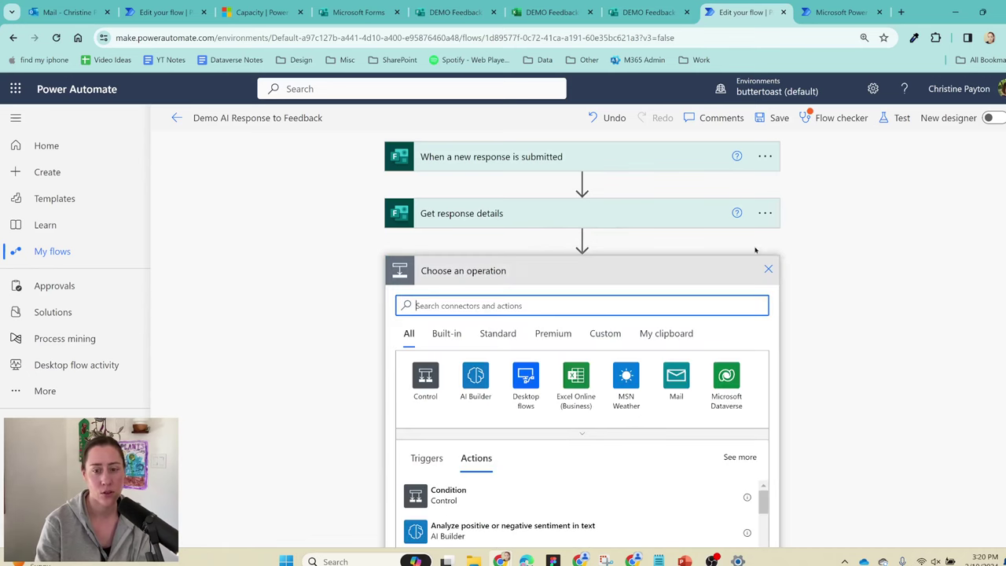
pyautogui.write('var')
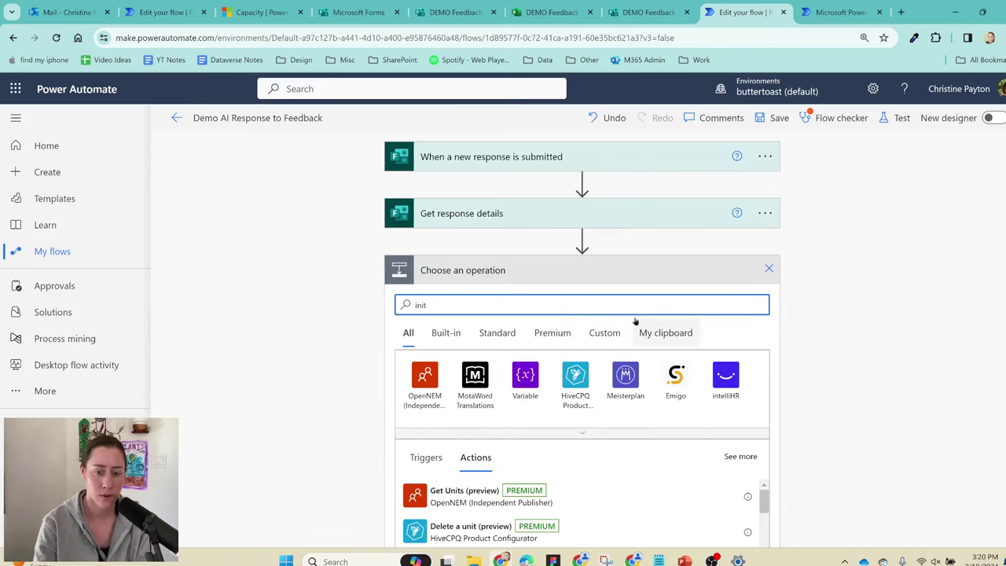
pyautogui.scroll(-2, 833, 288)
pyautogui.click(558, 423)
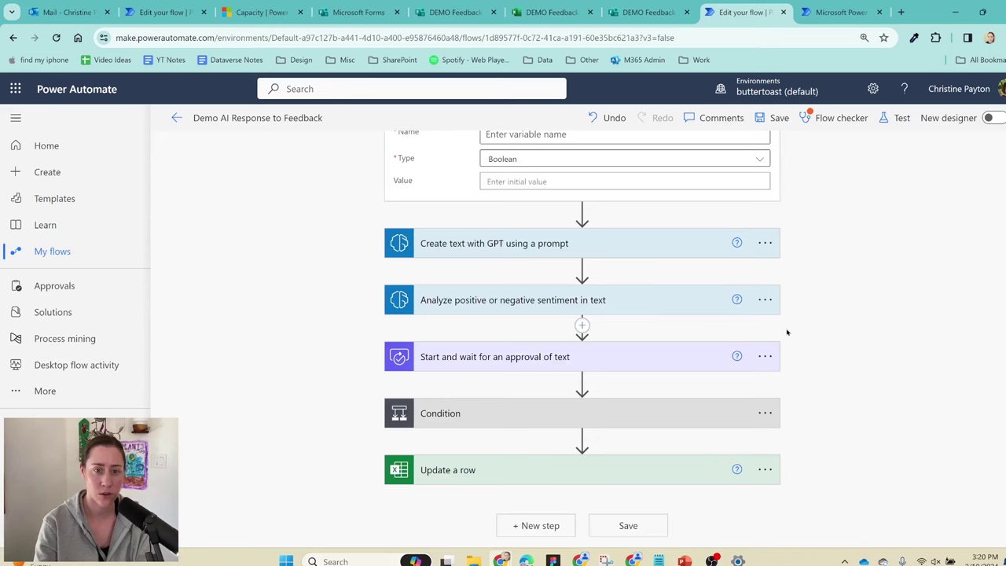
pyautogui.scroll(2, 551, 330)
pyautogui.click(552, 325)
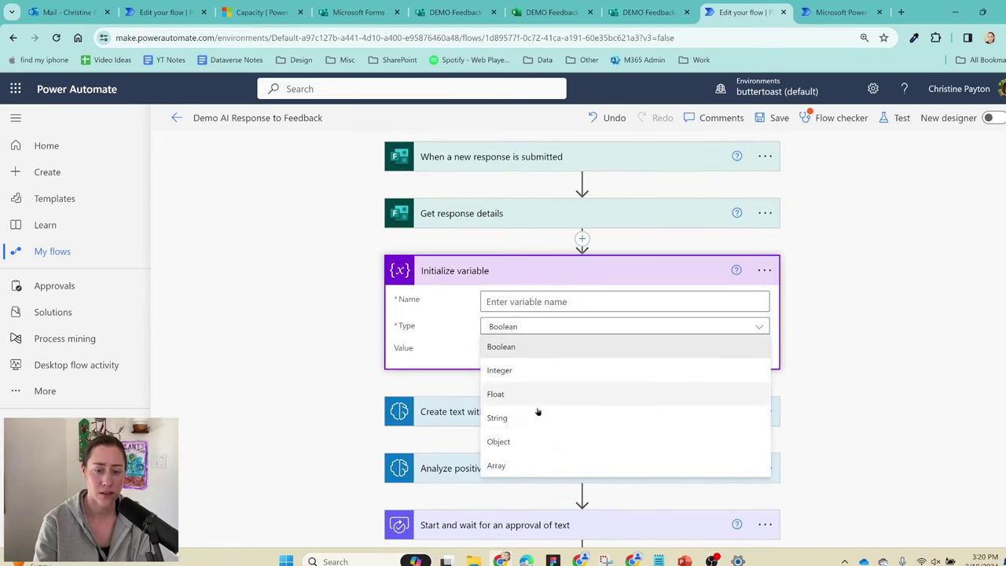
pyautogui.click(531, 417)
pyautogui.click(561, 297)
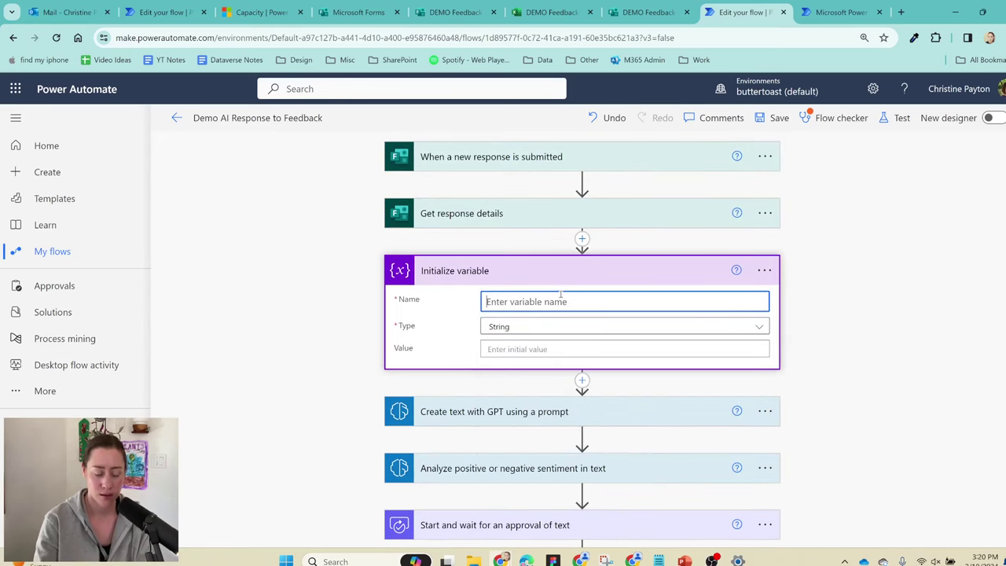
pyautogui.write('Comments')
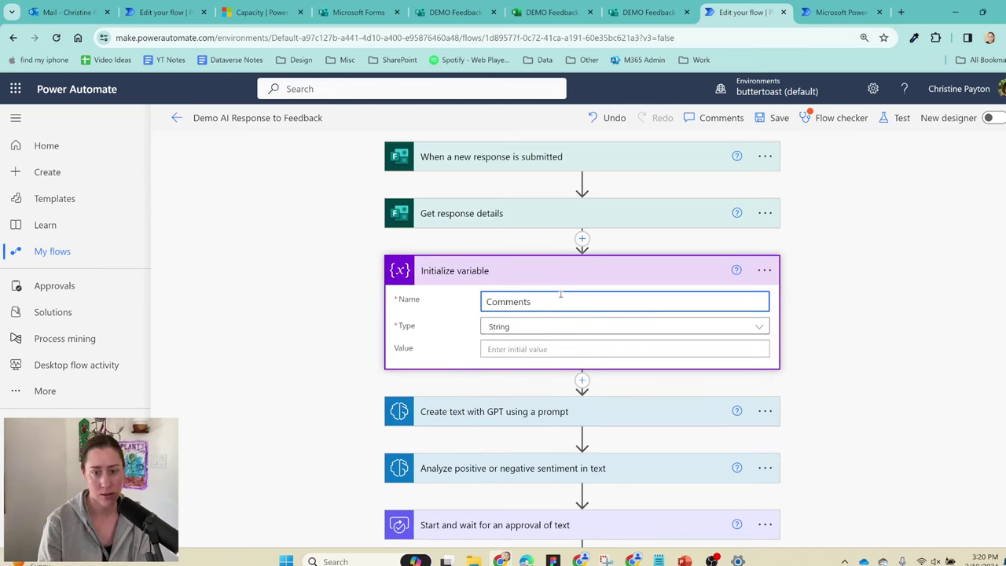
pyautogui.click(535, 349)
# Step: Add a new action after the approval step and search for 'append'
pyautogui.scroll(-3, 529, 359)
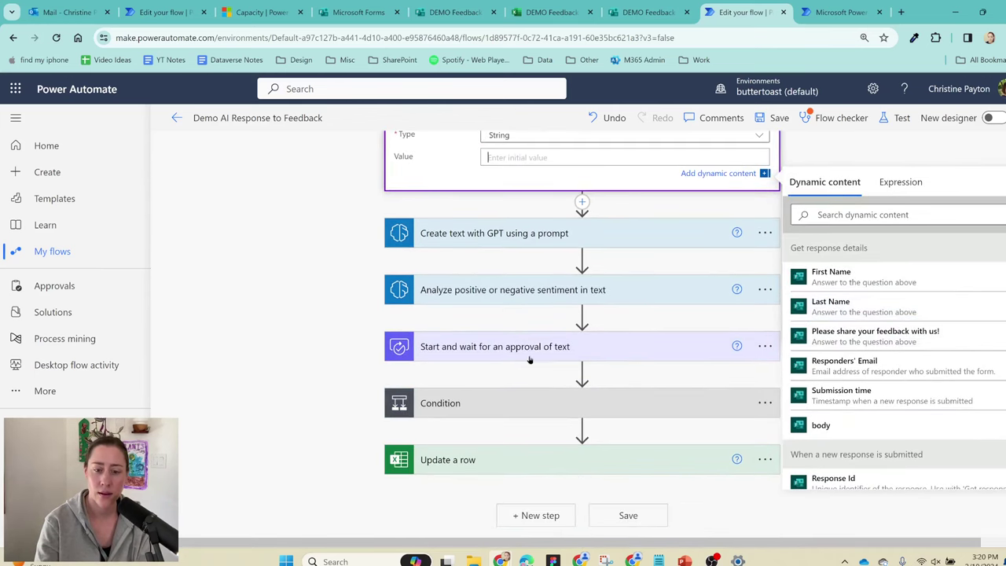
pyautogui.moveTo(582, 373)
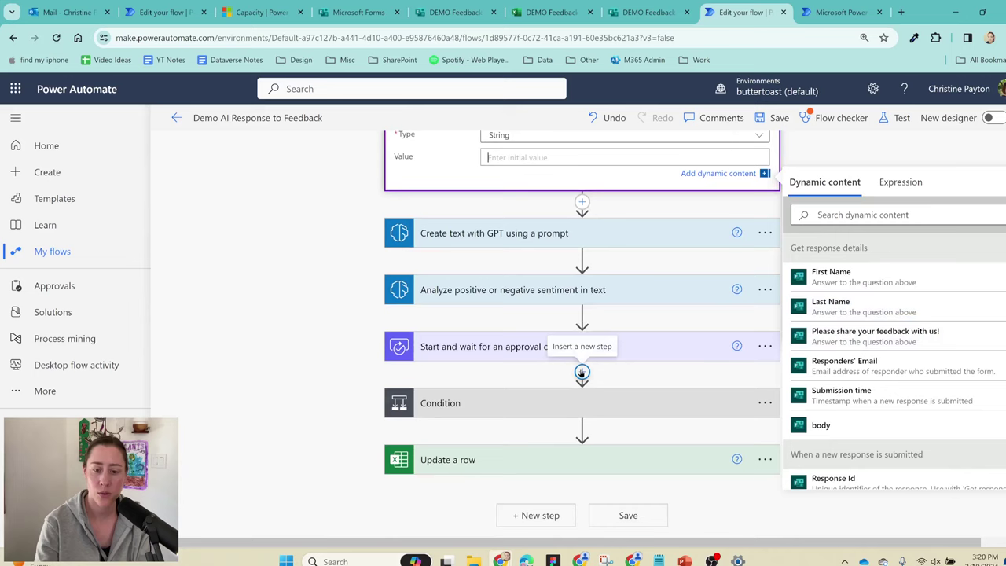
pyautogui.click(582, 373)
pyautogui.click(582, 382)
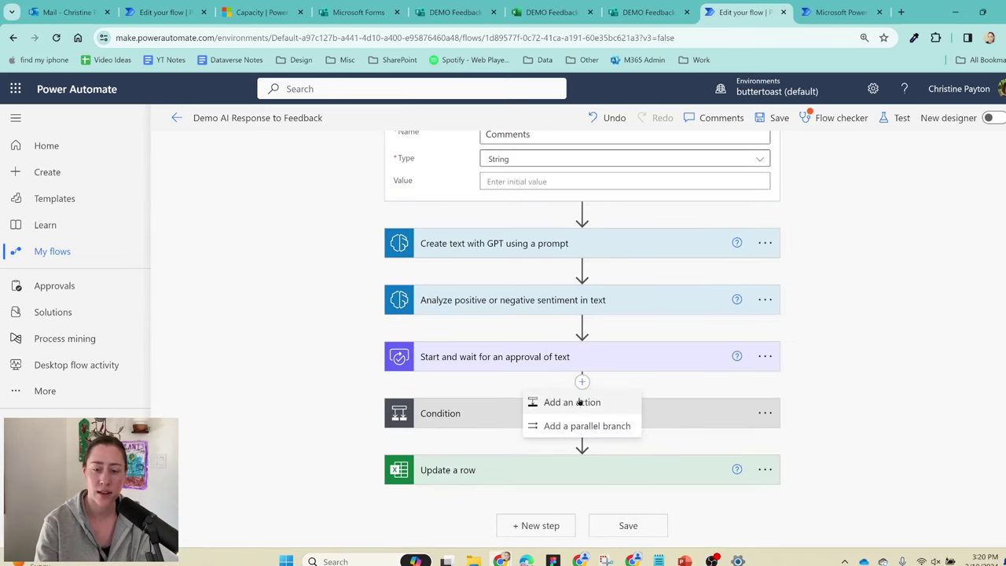
pyautogui.click(580, 402)
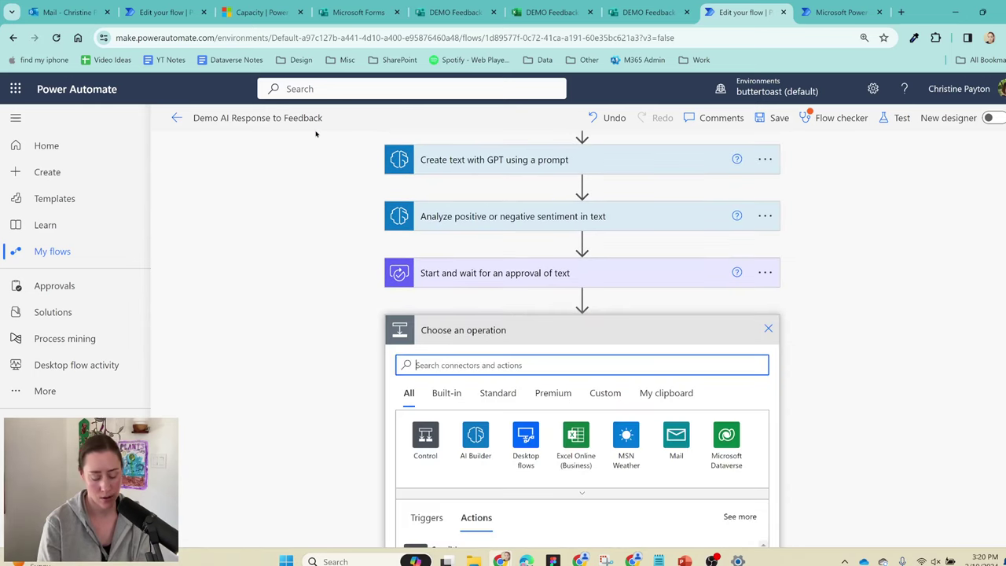
pyautogui.write('append')
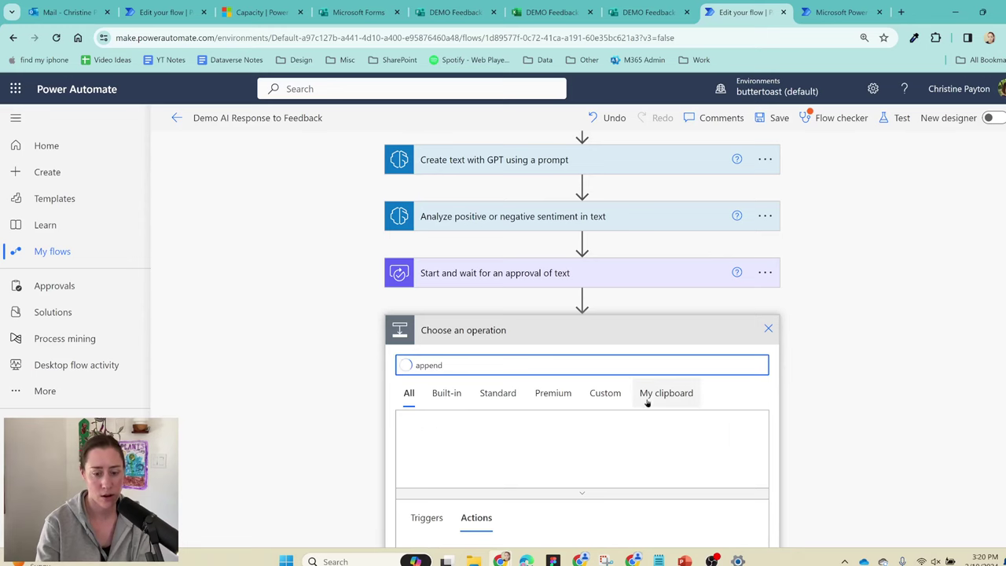
# Step: Add Append to string variable on Comments with the approver's Responses Comments as the value
pyautogui.click(512, 469)
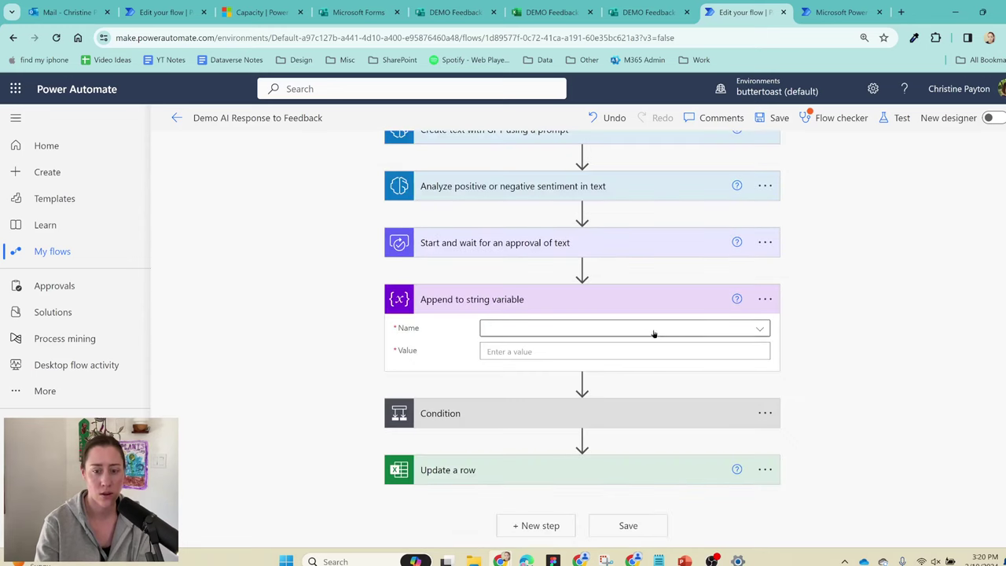
pyautogui.click(759, 334)
pyautogui.click(541, 350)
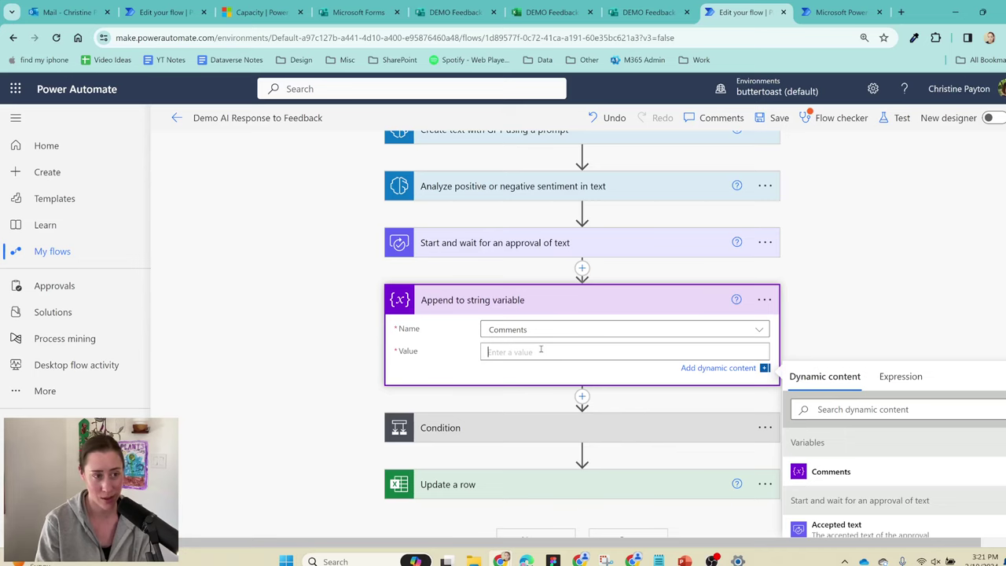
pyautogui.scroll(-3, 825, 323)
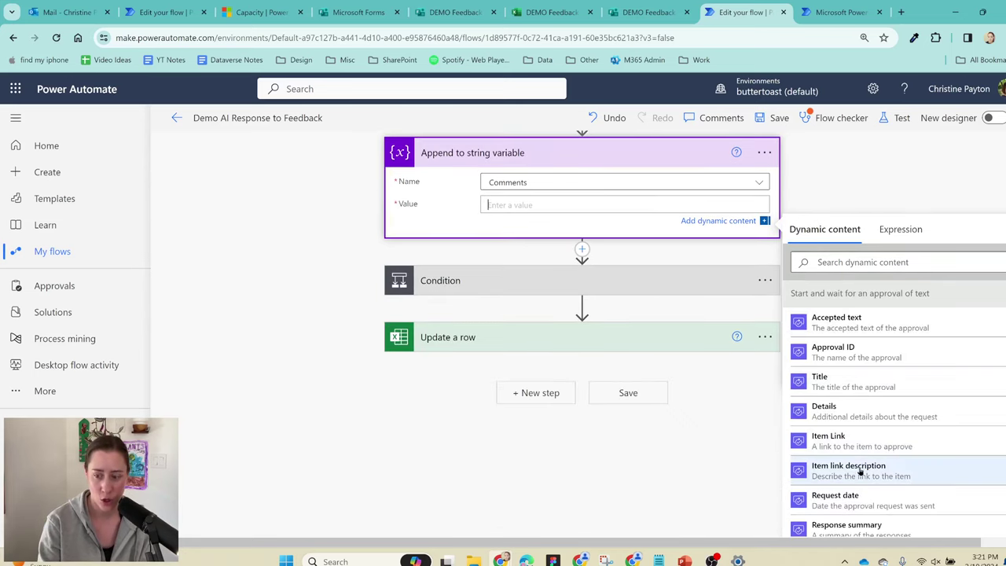
pyautogui.scroll(-1, 860, 470)
pyautogui.click(890, 267)
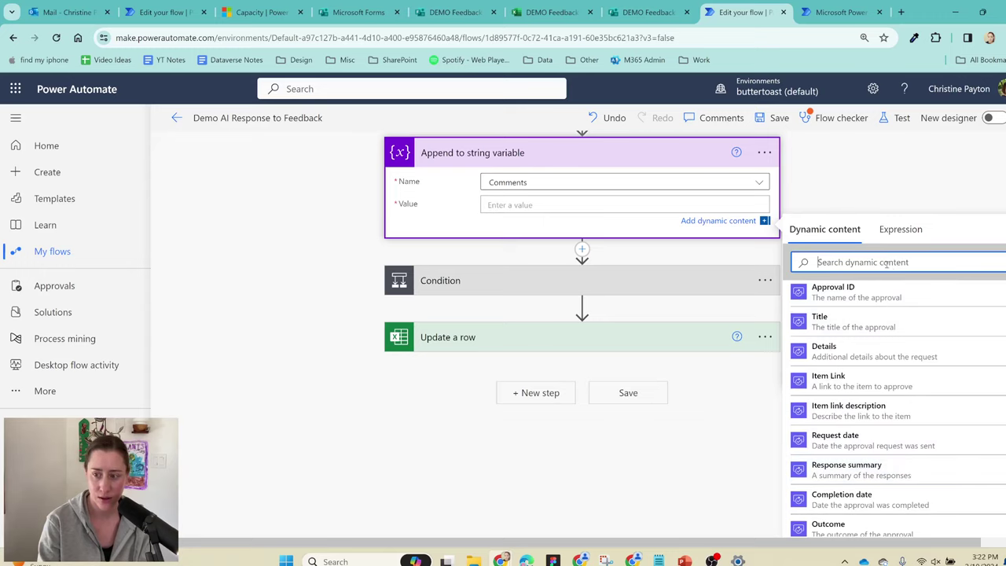
pyautogui.write('comme')
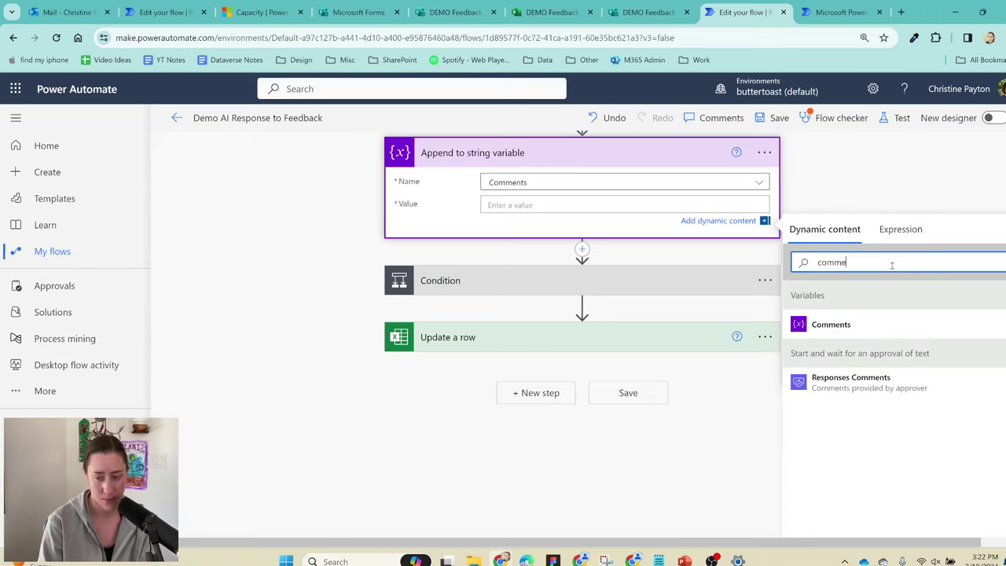
pyautogui.click(885, 385)
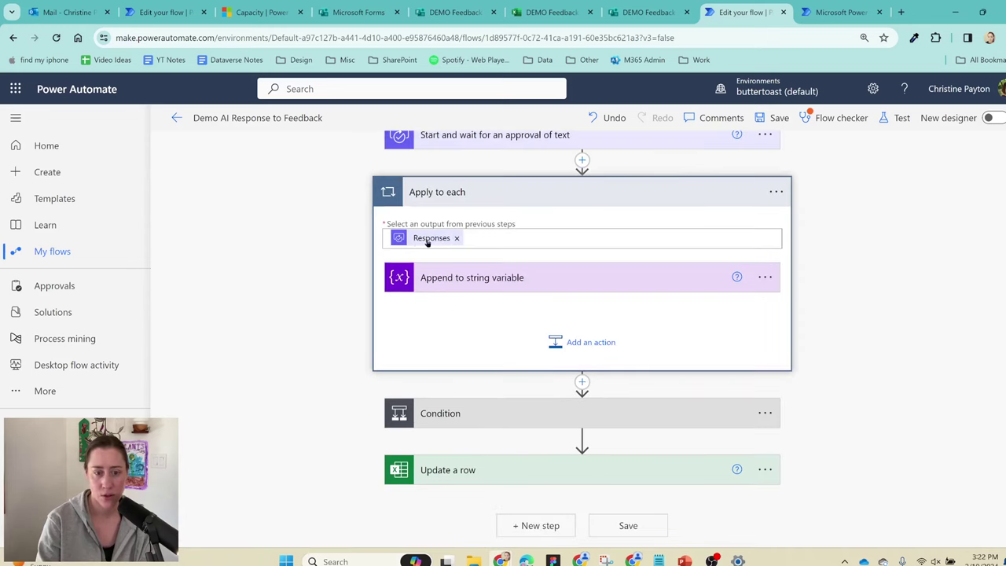
# Step: Prefix the appended value with the text 'Comments:'
pyautogui.click(494, 284)
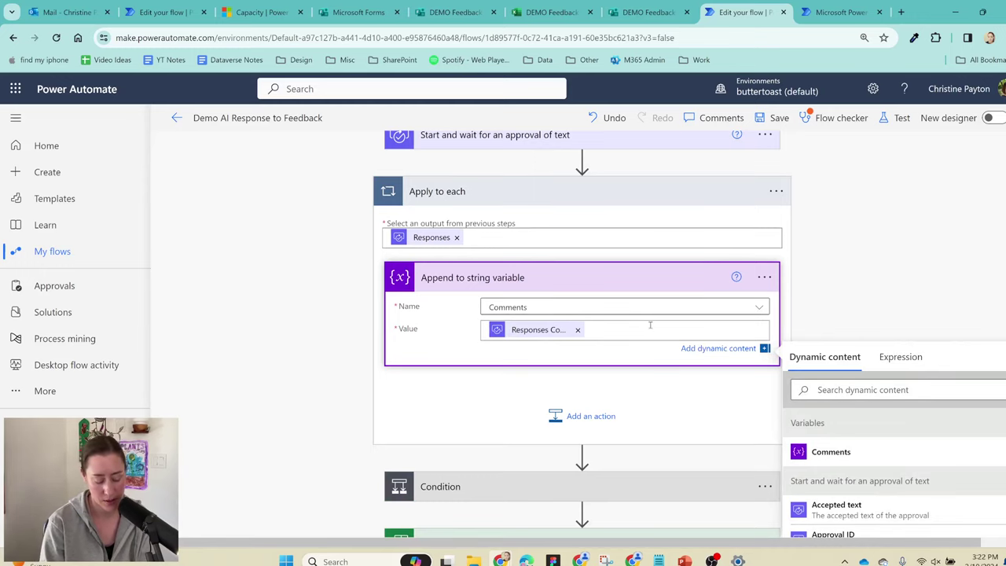
pyautogui.write('Comments:')
pyautogui.scroll(-1, 952, 165)
pyautogui.scroll(-1, 952, 165)
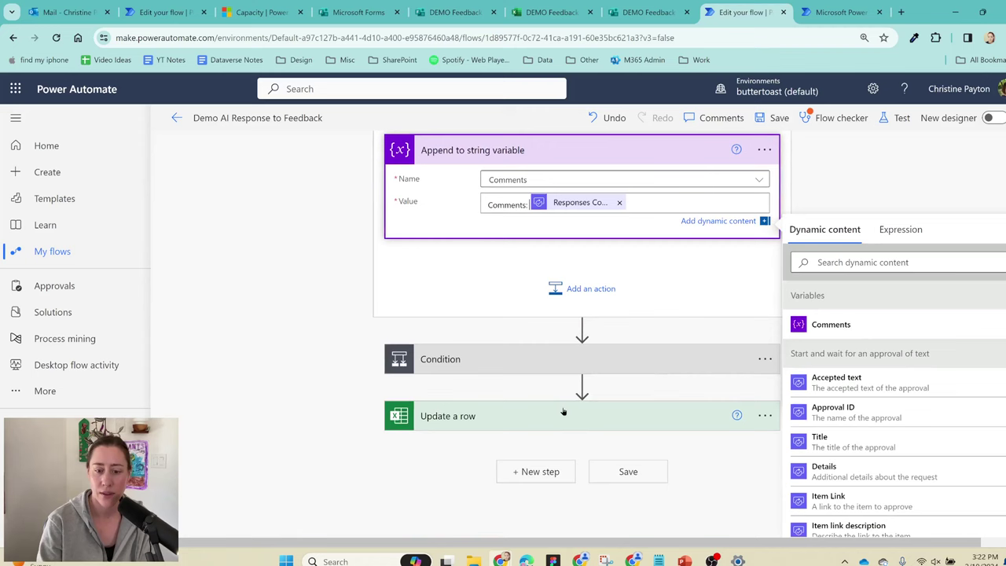
# Step: Insert the Comments variable into Update a row's Approval Outcome Summary, then save the flow
pyautogui.click(461, 414)
pyautogui.scroll(-3, 876, 207)
pyautogui.scroll(-3, 812, 343)
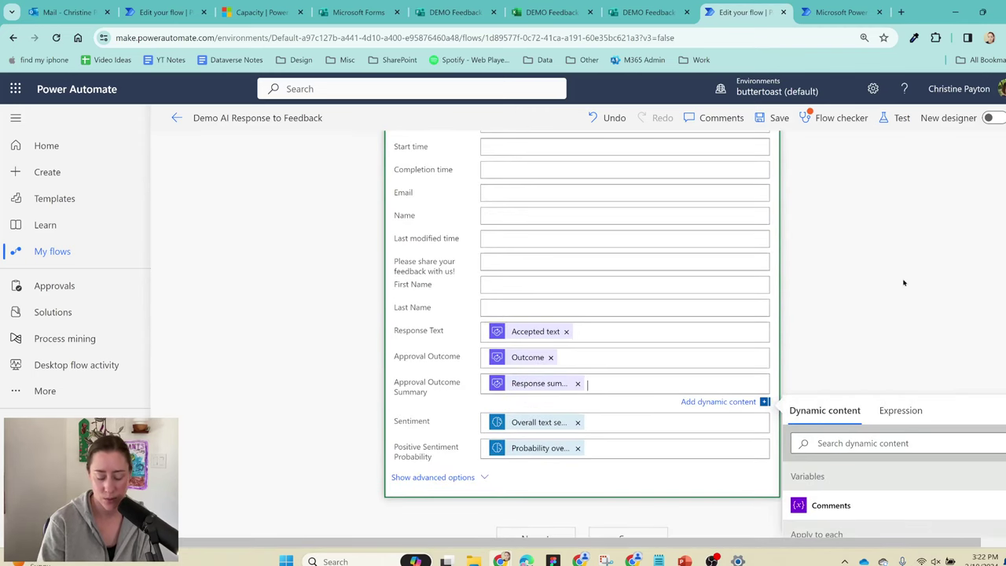
pyautogui.click(881, 506)
pyautogui.click(926, 234)
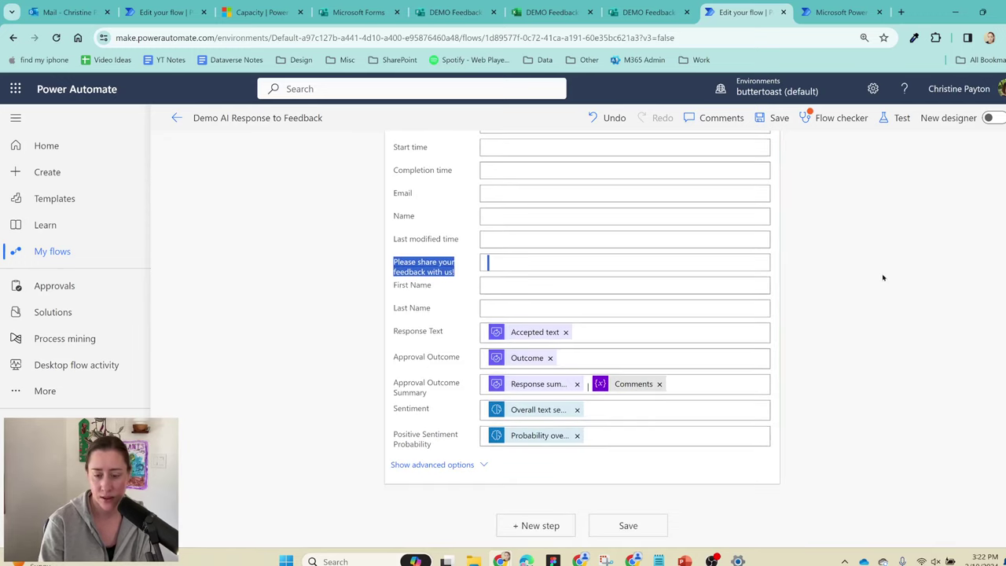
pyautogui.click(944, 268)
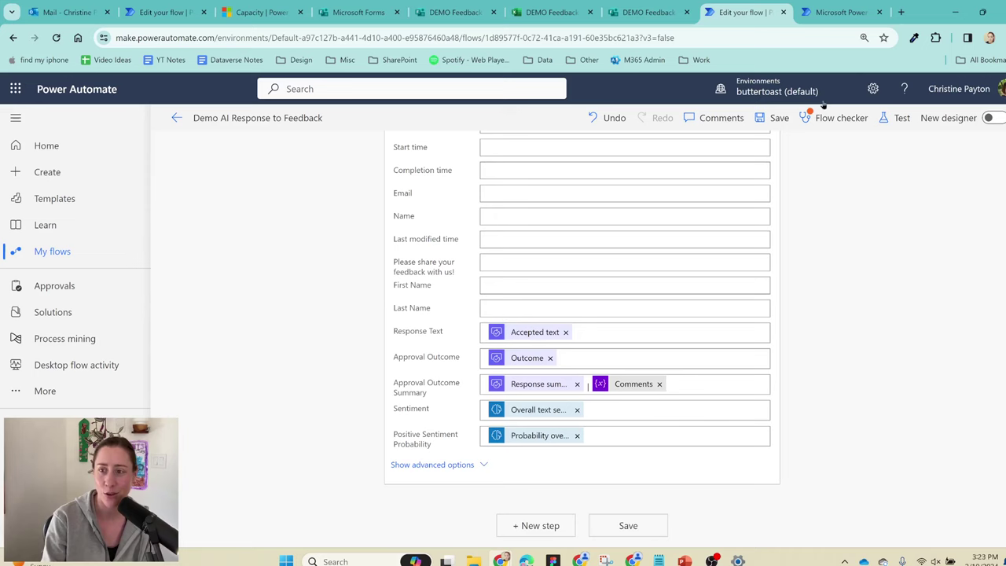
pyautogui.click(776, 118)
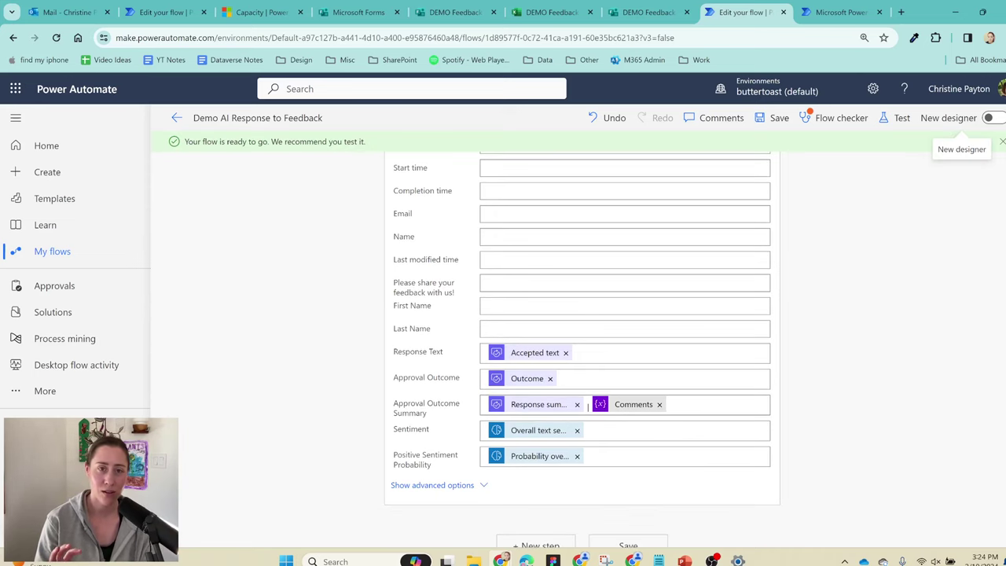